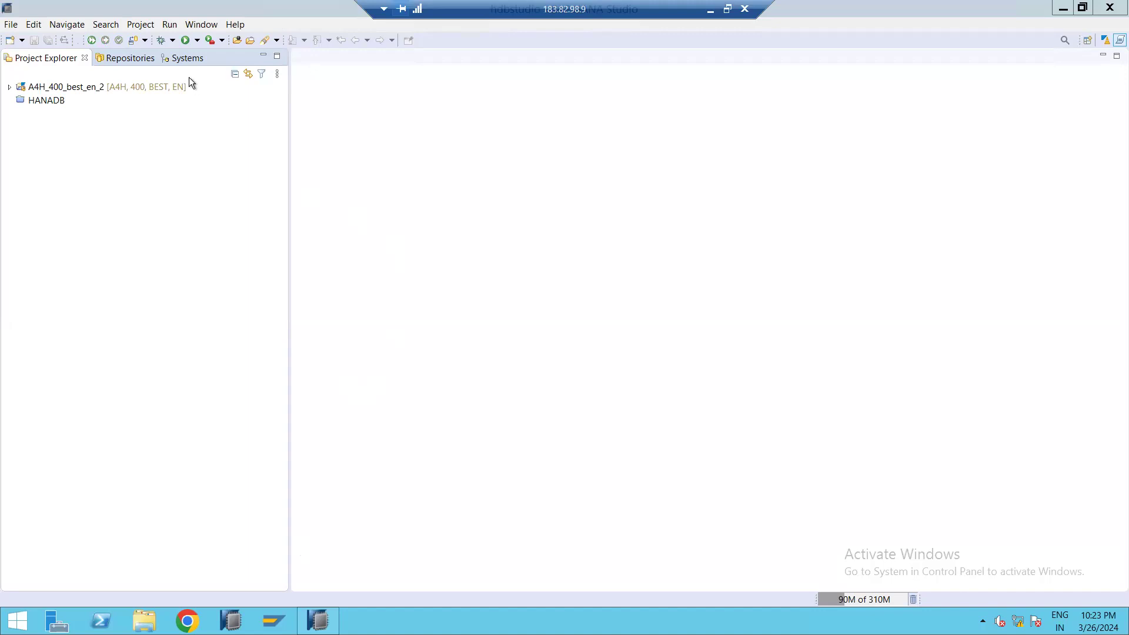
# Step: Log on to the HDB (BEST) system by entering the database user's password
pyautogui.click(188, 69)
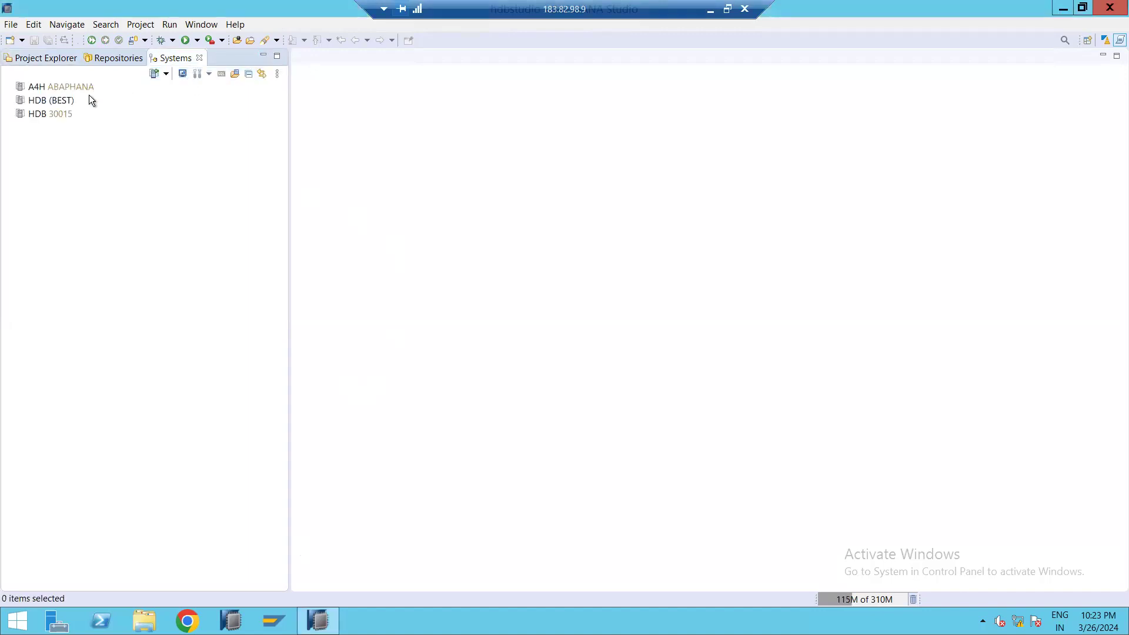
pyautogui.click(39, 100)
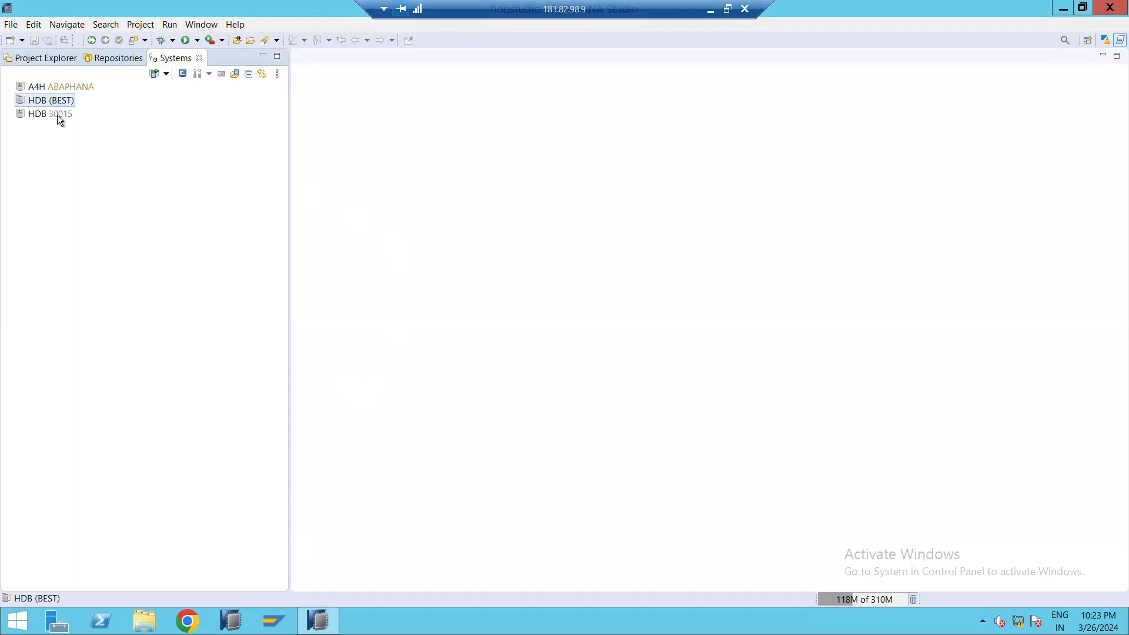
pyautogui.doubleClick(44, 100)
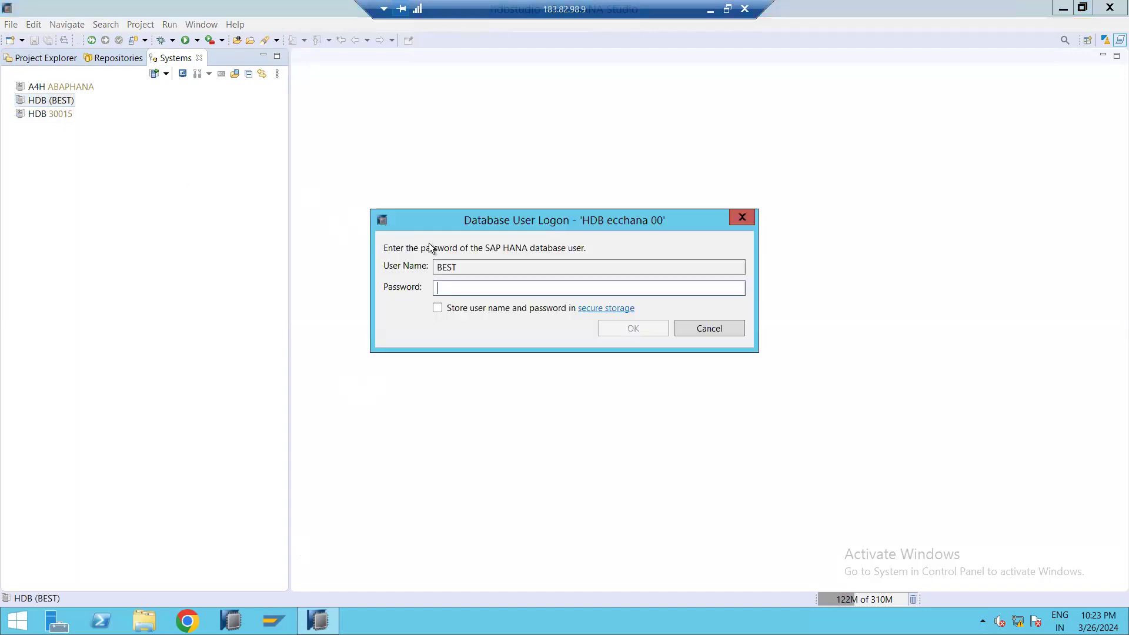
pyautogui.write('••••••••••')
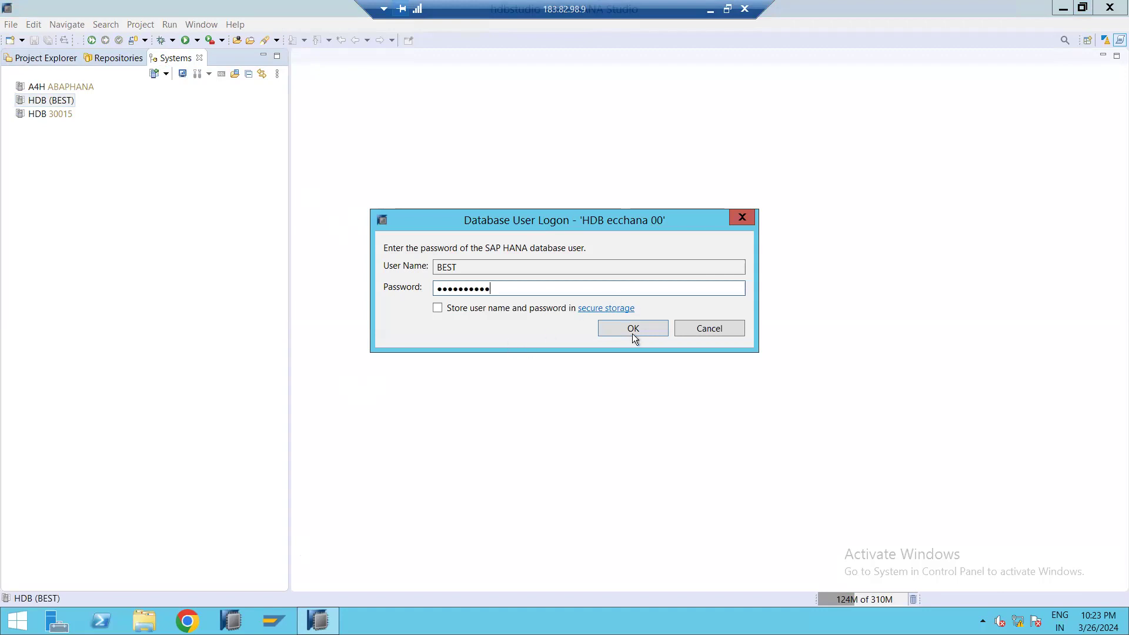
pyautogui.click(627, 330)
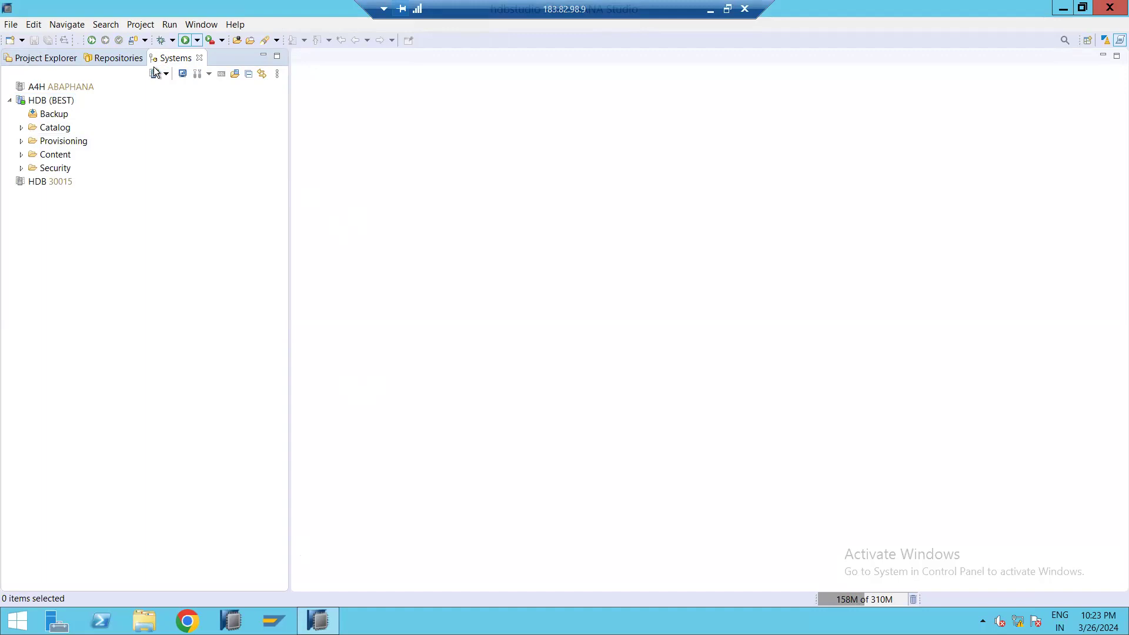
# Step: Review the available perspectives and locate SAP HANA Development in the list
pyautogui.click(201, 24)
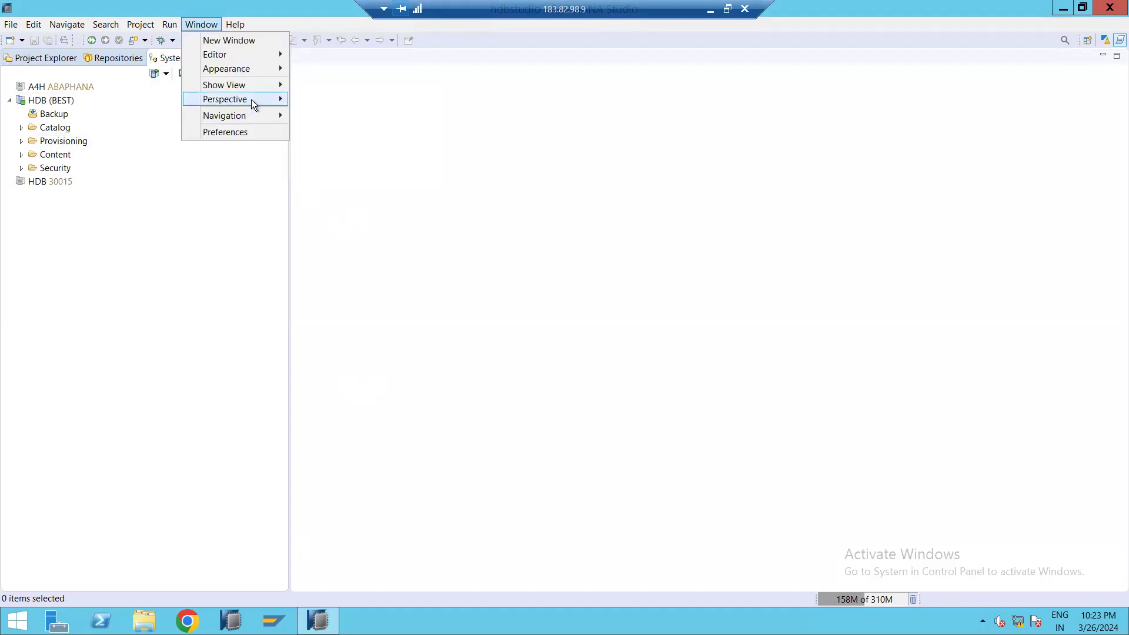
pyautogui.moveTo(252, 100)
pyautogui.moveTo(376, 100)
pyautogui.click(484, 138)
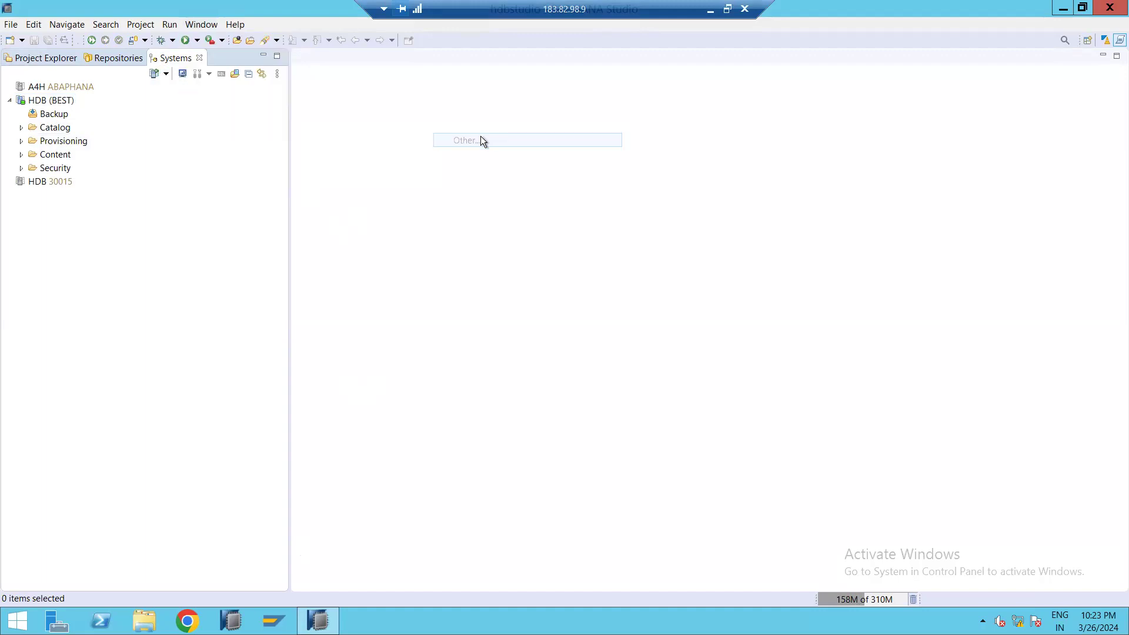
pyautogui.scroll(-2, 523, 258)
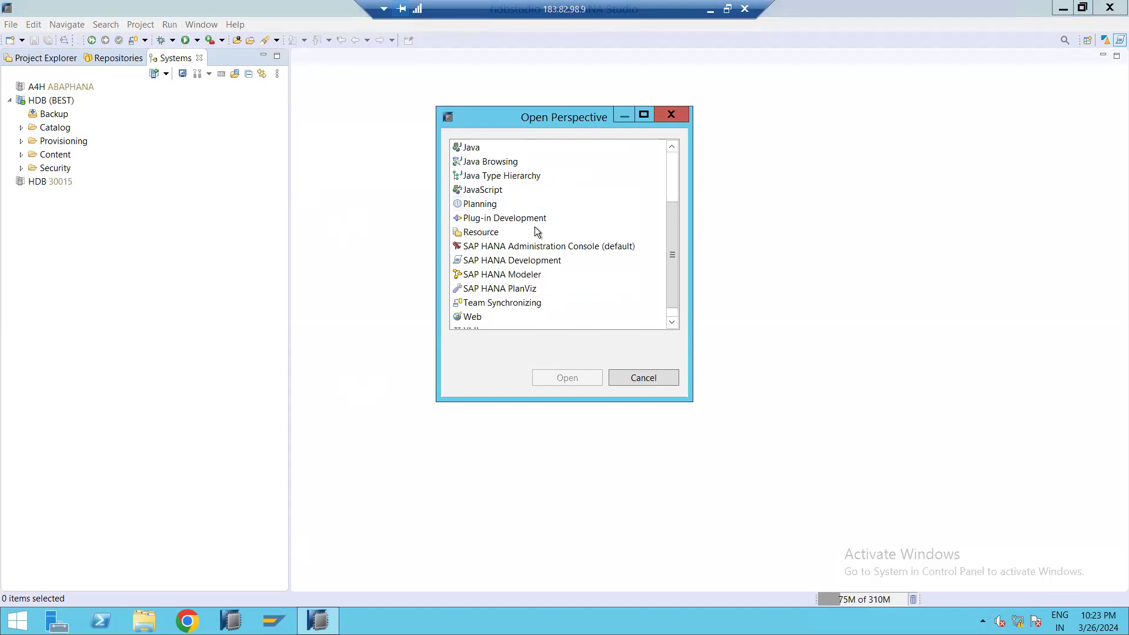
pyautogui.click(515, 261)
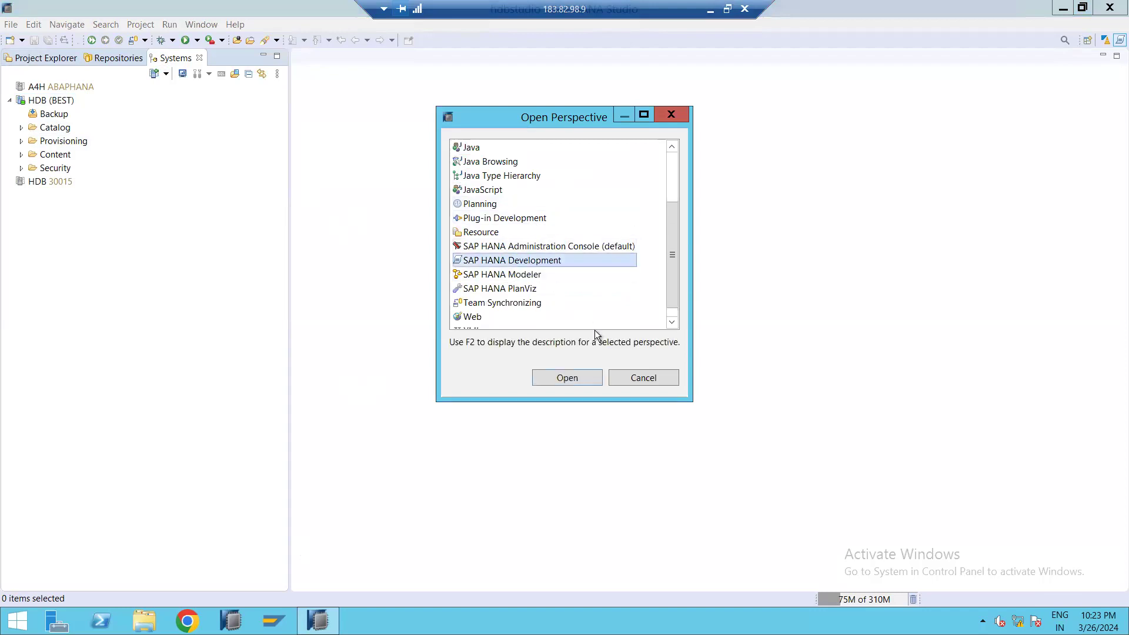
pyautogui.click(627, 378)
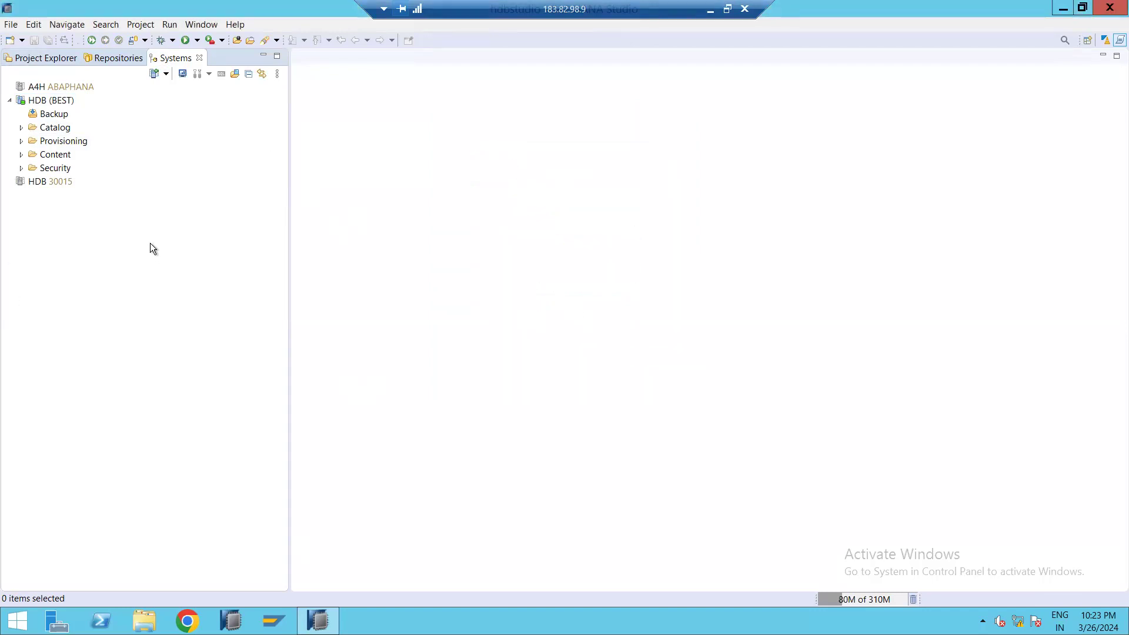
# Step: Expand the Content folder of the HDB (BEST) system and browse through its packages
pyautogui.click(21, 128)
pyautogui.click(21, 128)
pyautogui.scroll(-8, 59, 353)
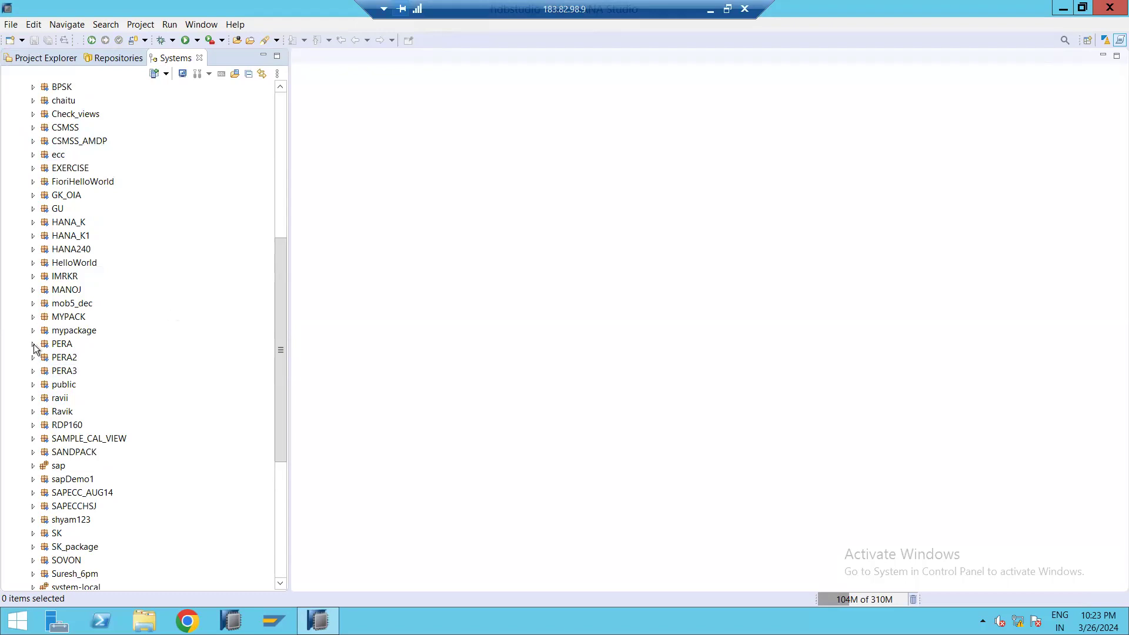
pyautogui.scroll(-1, 93, 358)
pyautogui.scroll(-5, 92, 364)
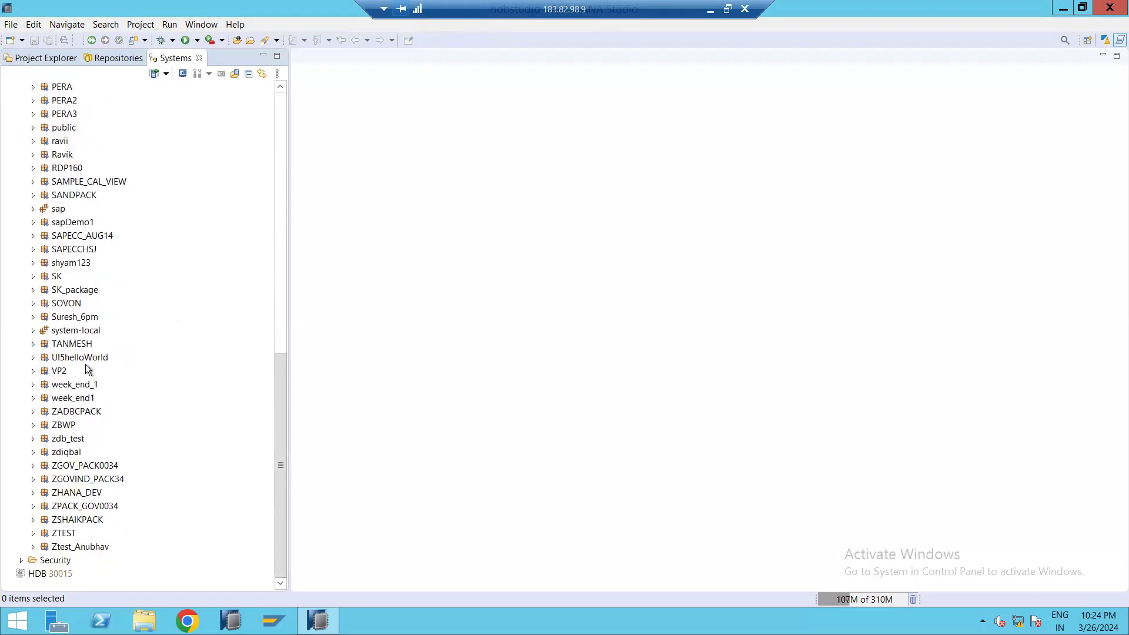
pyautogui.scroll(15, 82, 365)
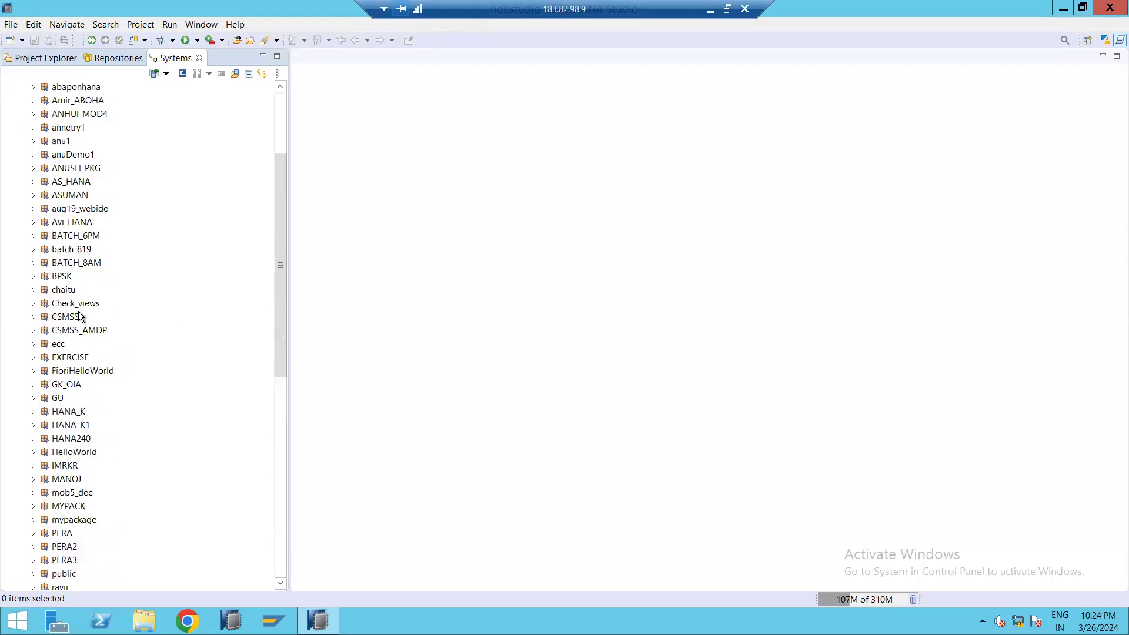
pyautogui.scroll(-4, 56, 329)
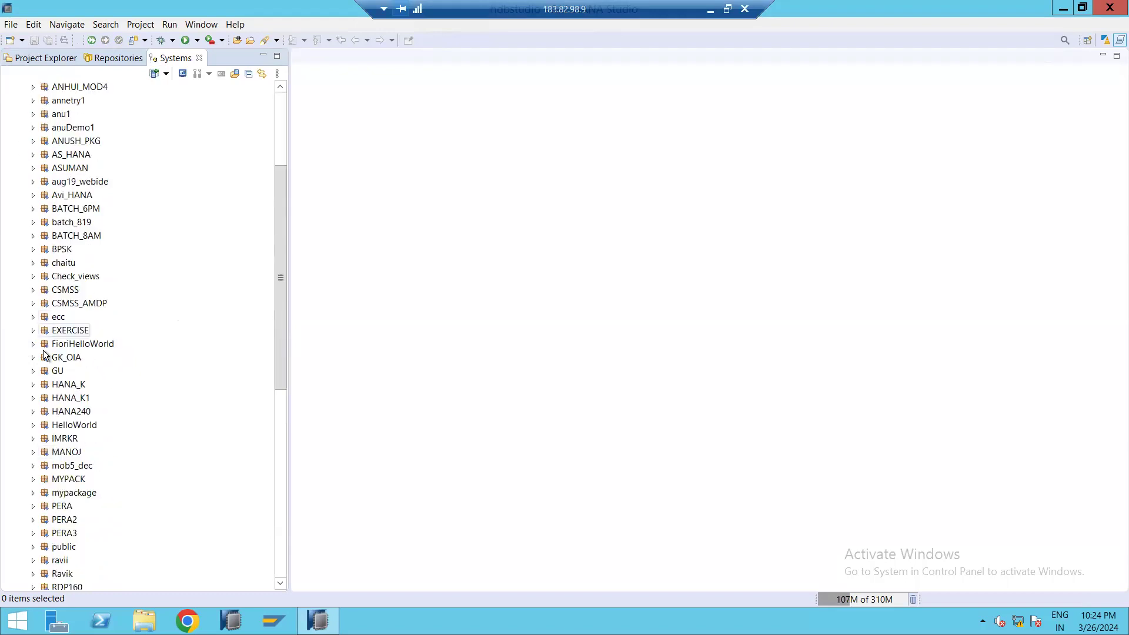
pyautogui.scroll(-10, 63, 425)
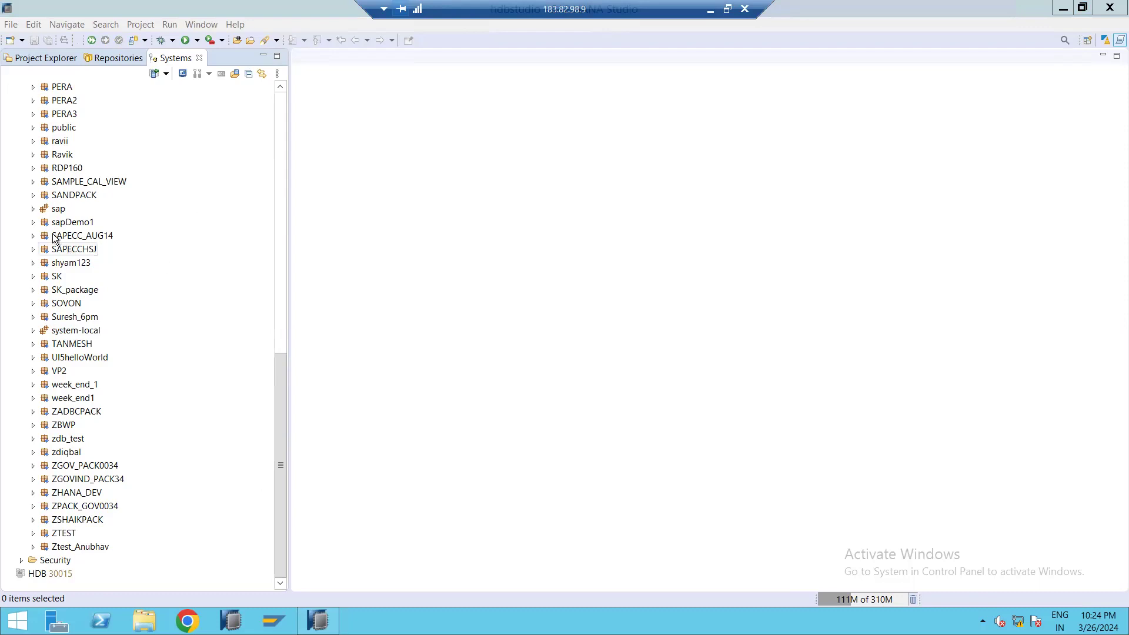
pyautogui.scroll(3, 54, 238)
pyautogui.scroll(6, 80, 181)
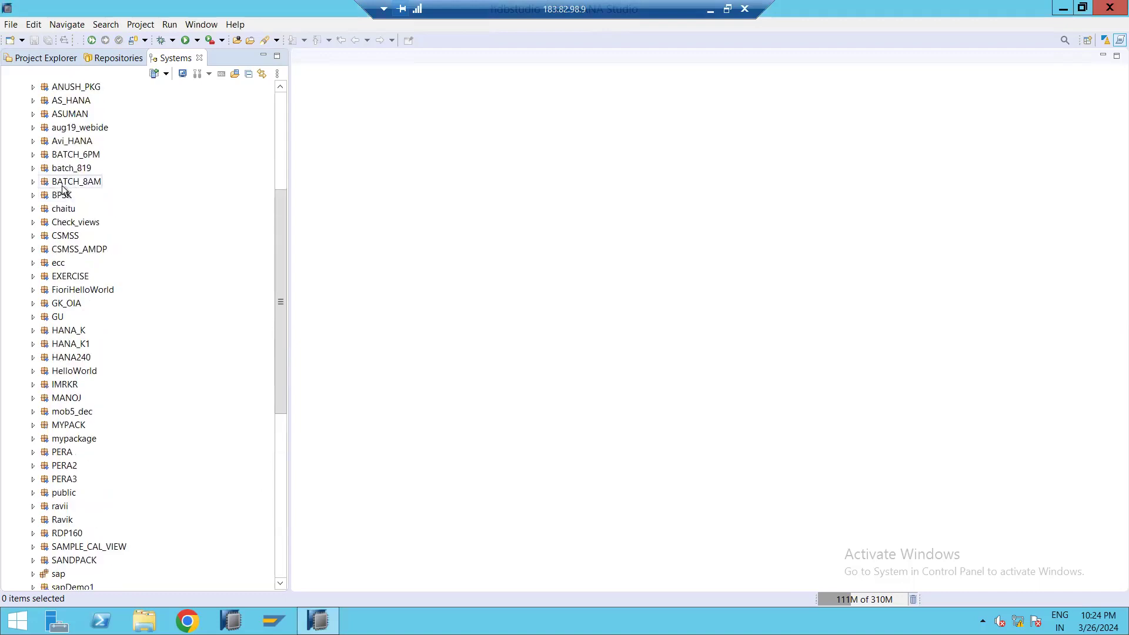
pyautogui.scroll(4, 64, 188)
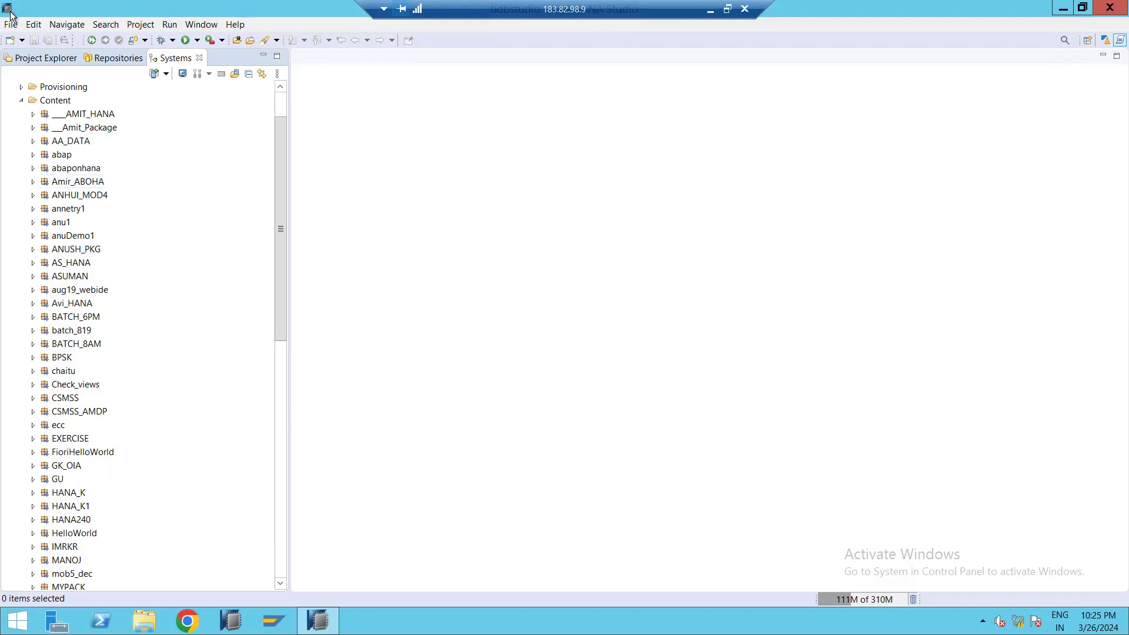
pyautogui.scroll(1, 91, 124)
pyautogui.click(54, 142)
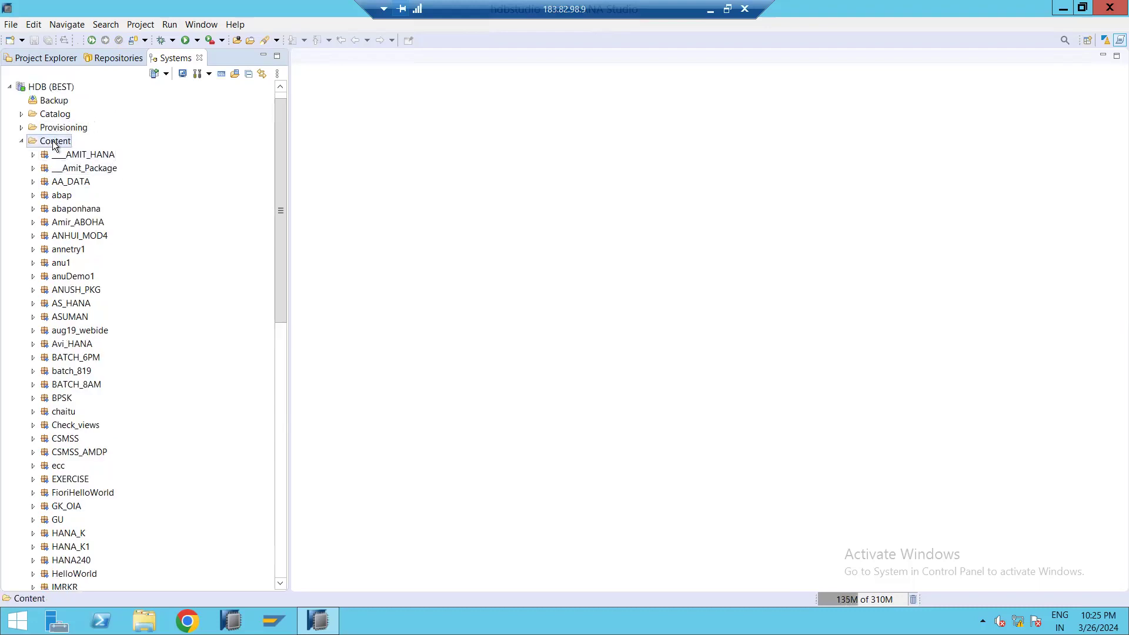
pyautogui.rightClick(55, 141)
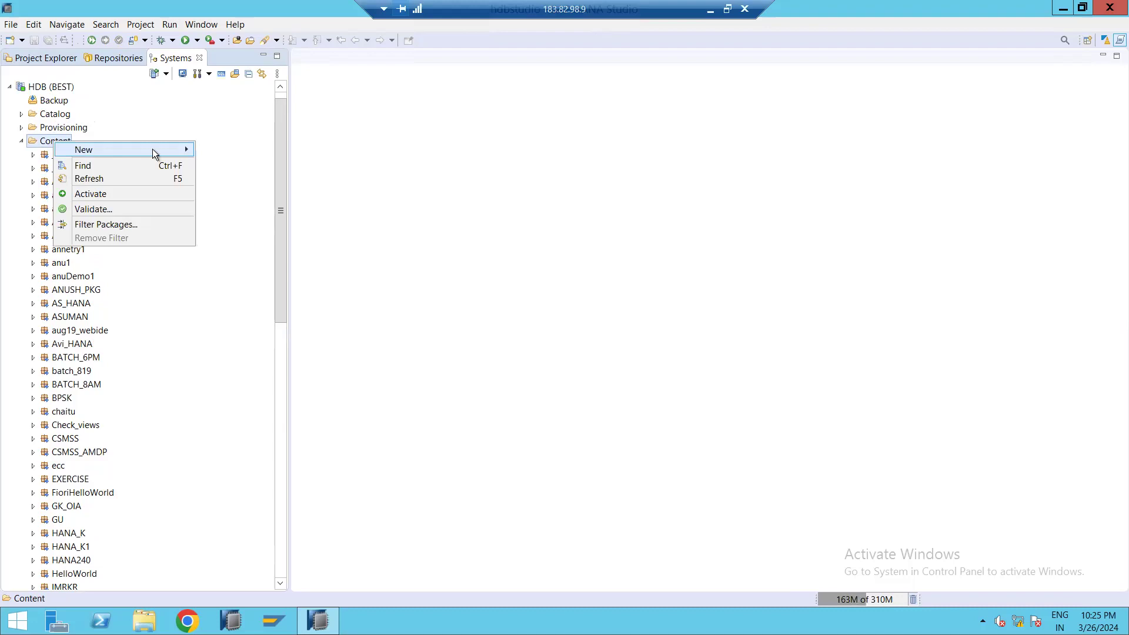
pyautogui.moveTo(153, 149)
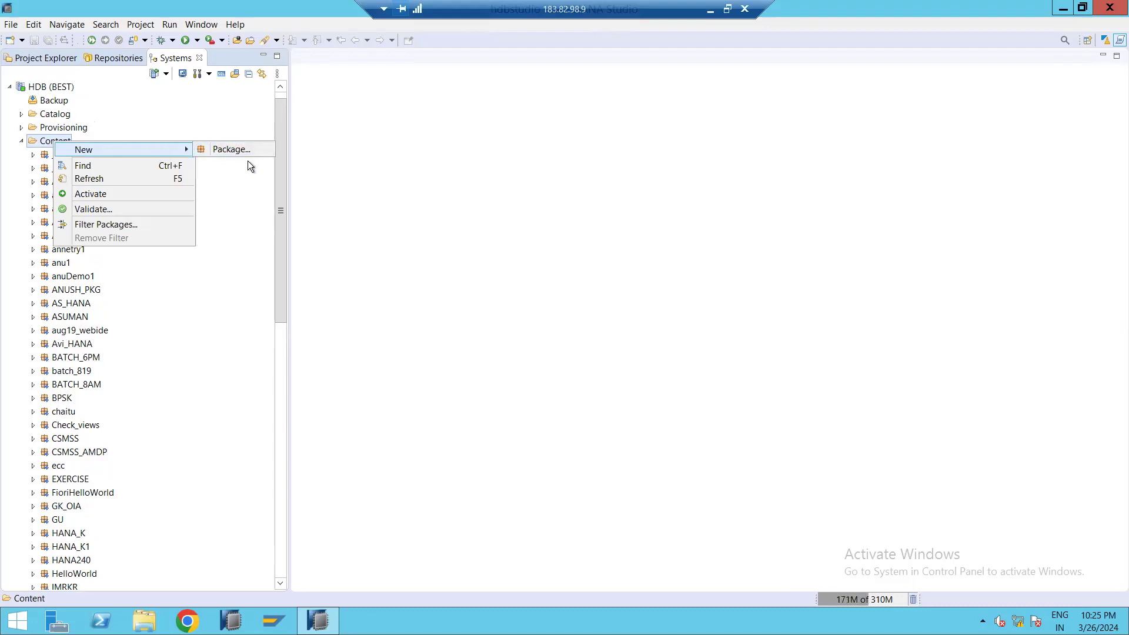
pyautogui.click(249, 161)
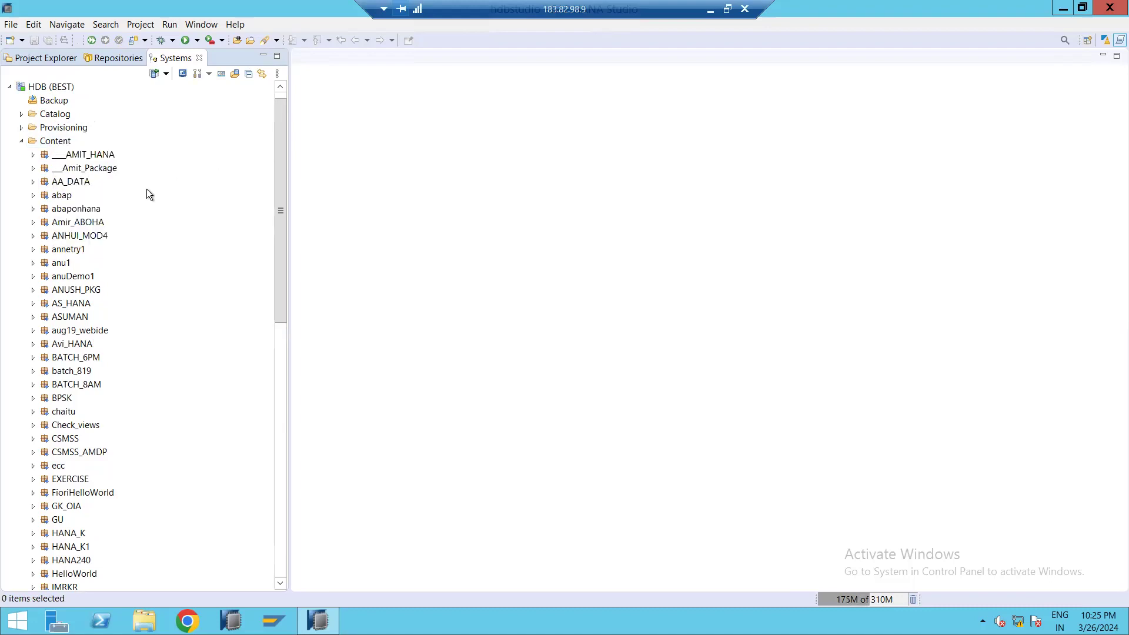
# Step: Create a new package under Content with HANA_DEV_ZK as both name and description
pyautogui.rightClick(61, 138)
pyautogui.moveTo(136, 146)
pyautogui.click(234, 147)
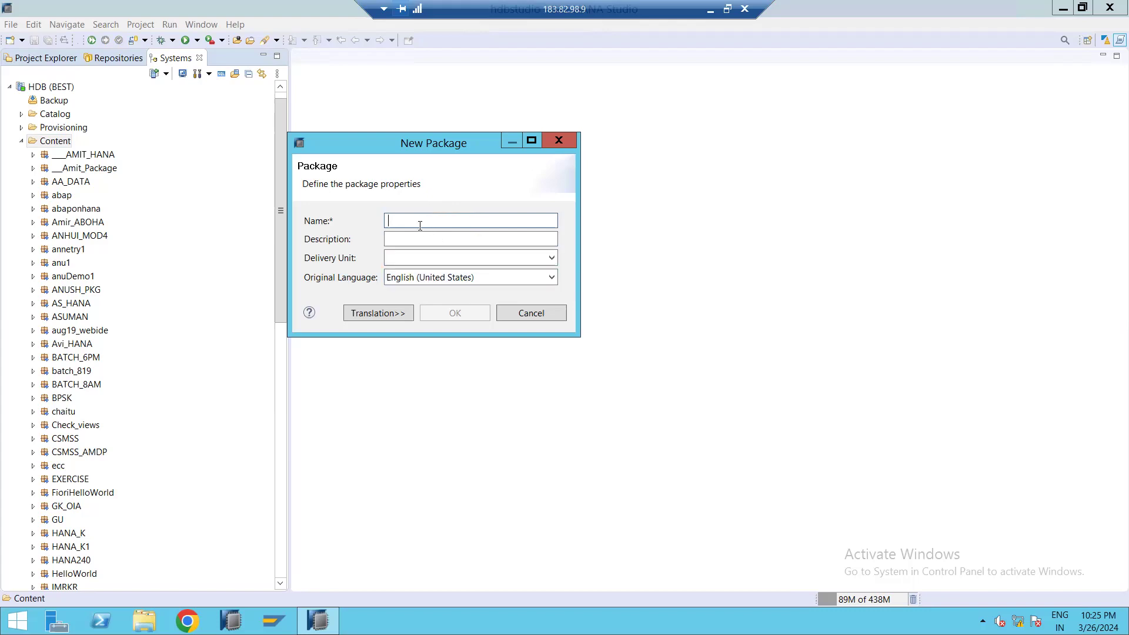
pyautogui.write('a')
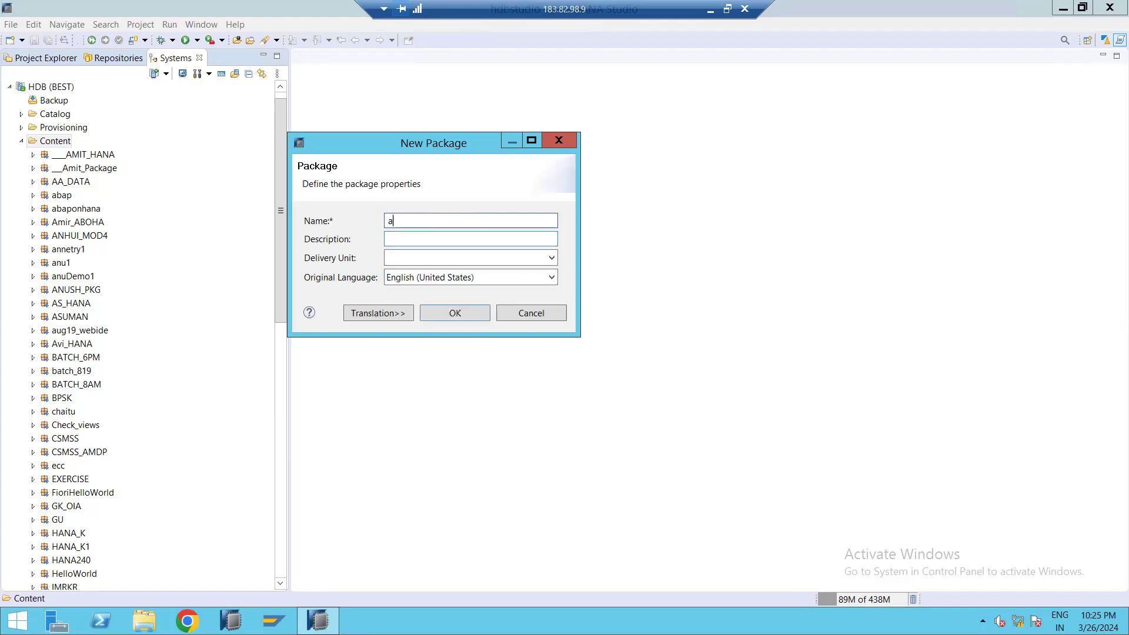
pyautogui.press('BackSpace')
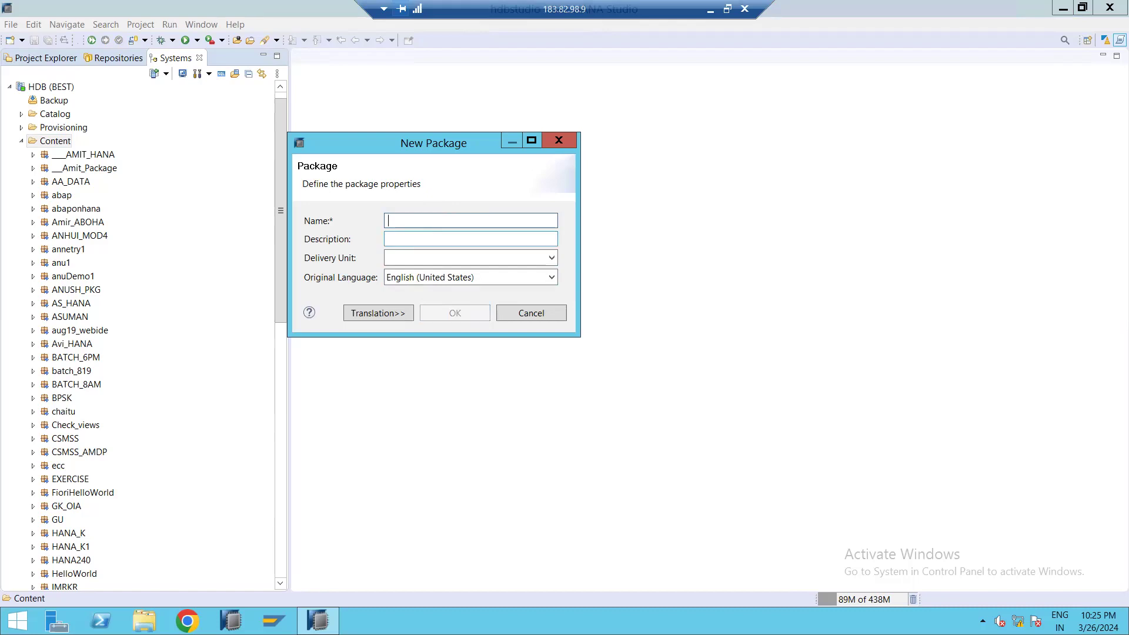
pyautogui.write('HA')
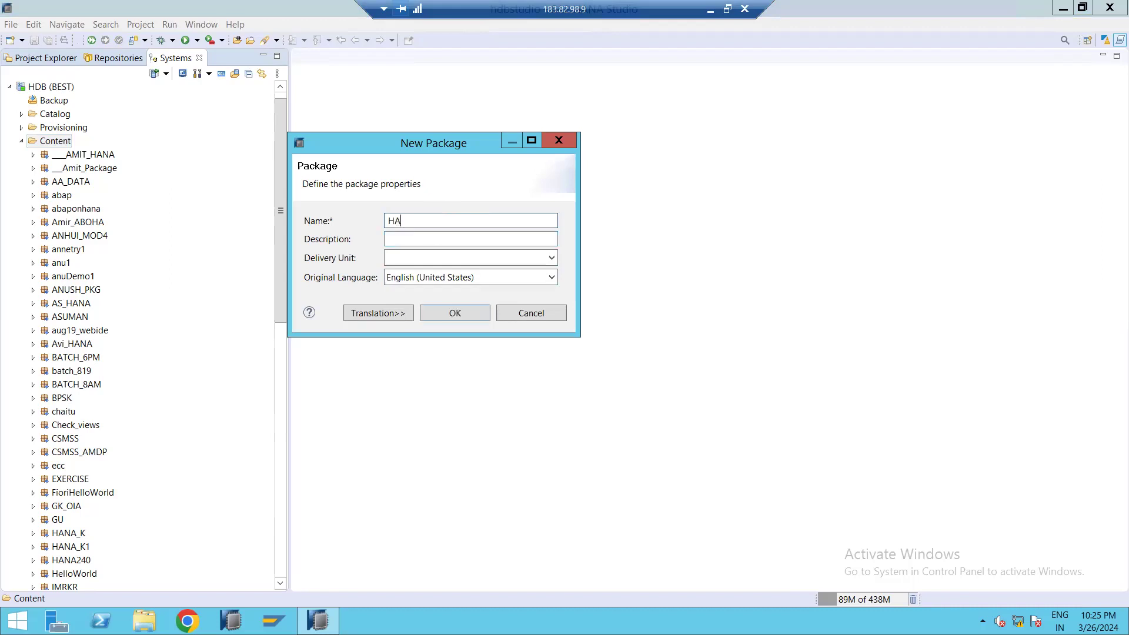
pyautogui.write('NA_DEV_ZK')
pyautogui.click(413, 244)
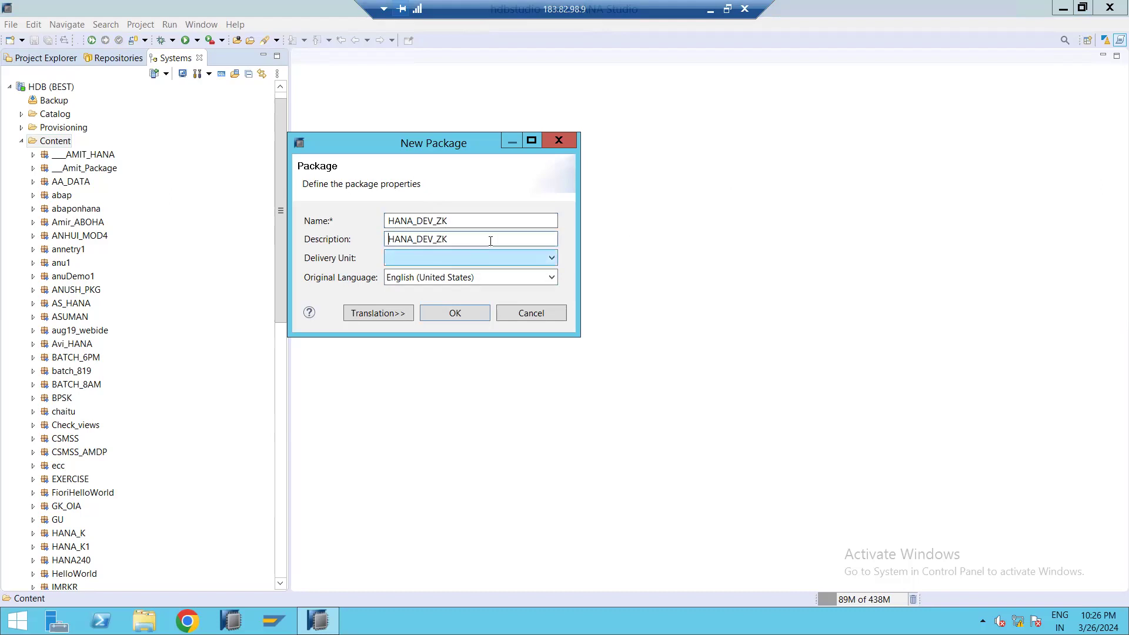
pyautogui.click(454, 312)
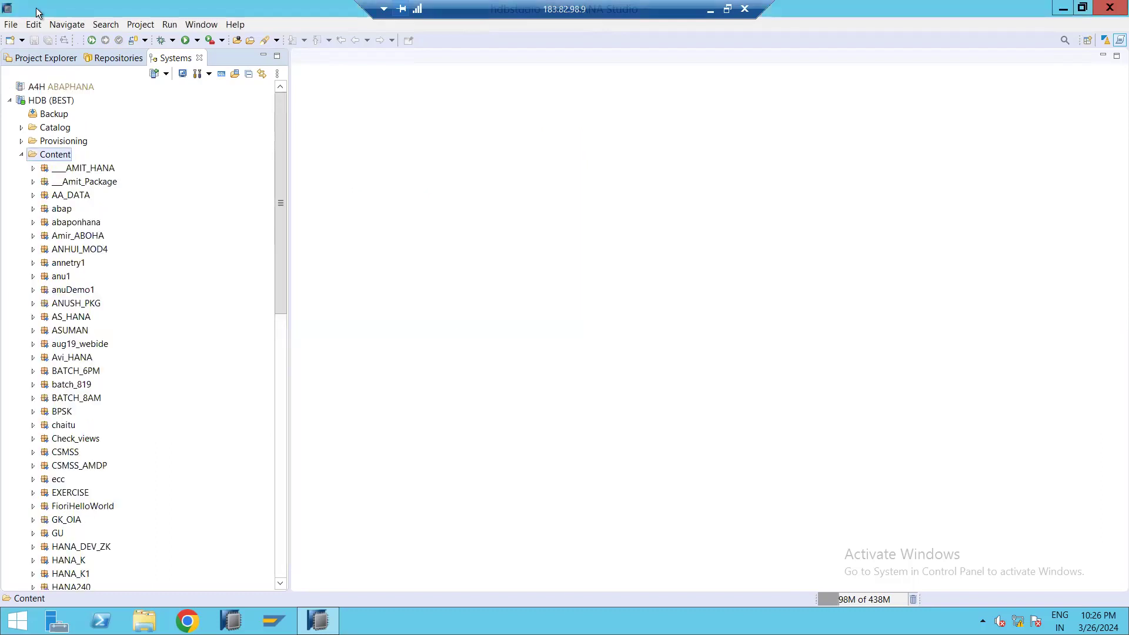
# Step: Find the HANA_DEV_ZK package among the Content packages, expand it and select it
pyautogui.scroll(-4, 147, 438)
pyautogui.scroll(-1, 142, 436)
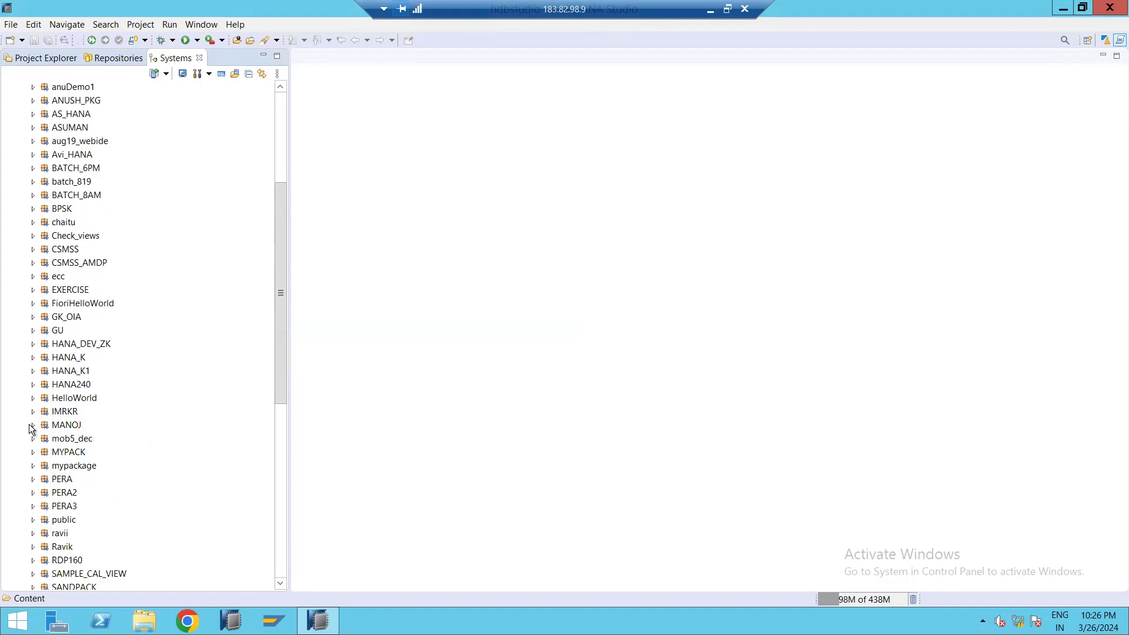
pyautogui.click(62, 344)
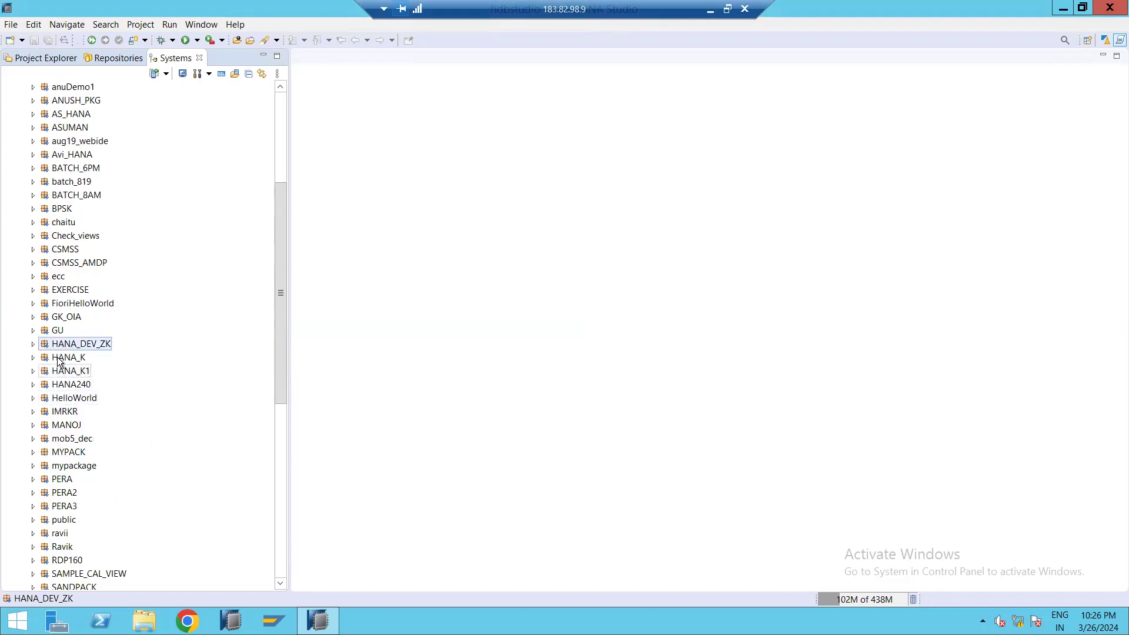
pyautogui.keyDown('ctrl'); pyautogui.click(32, 346); pyautogui.keyUp('ctrl')
pyautogui.click(32, 345)
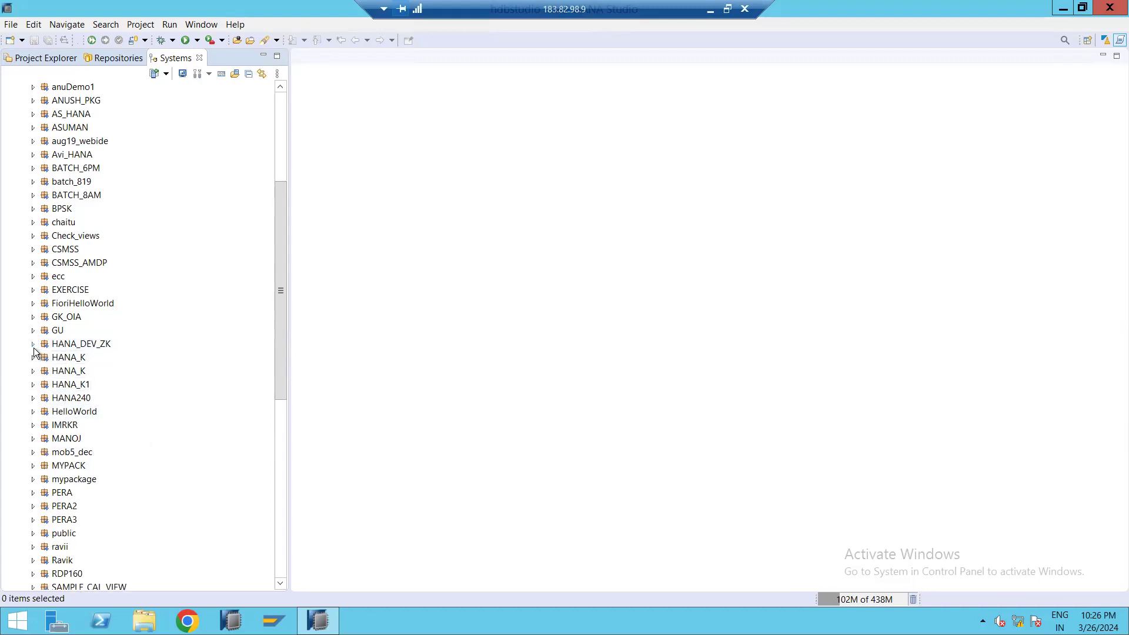
pyautogui.click(66, 348)
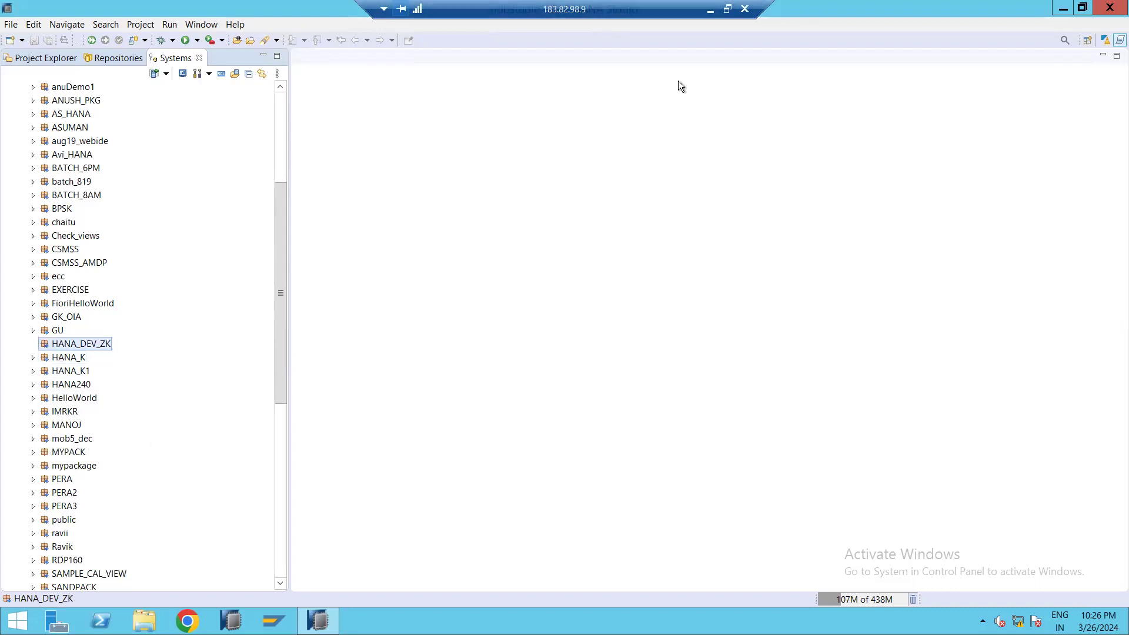
# Step: Switch to the ABAP ON HANA presentation in PowerPoint and draw a large text box beneath the title of the Package slide
pyautogui.click(728, 9)
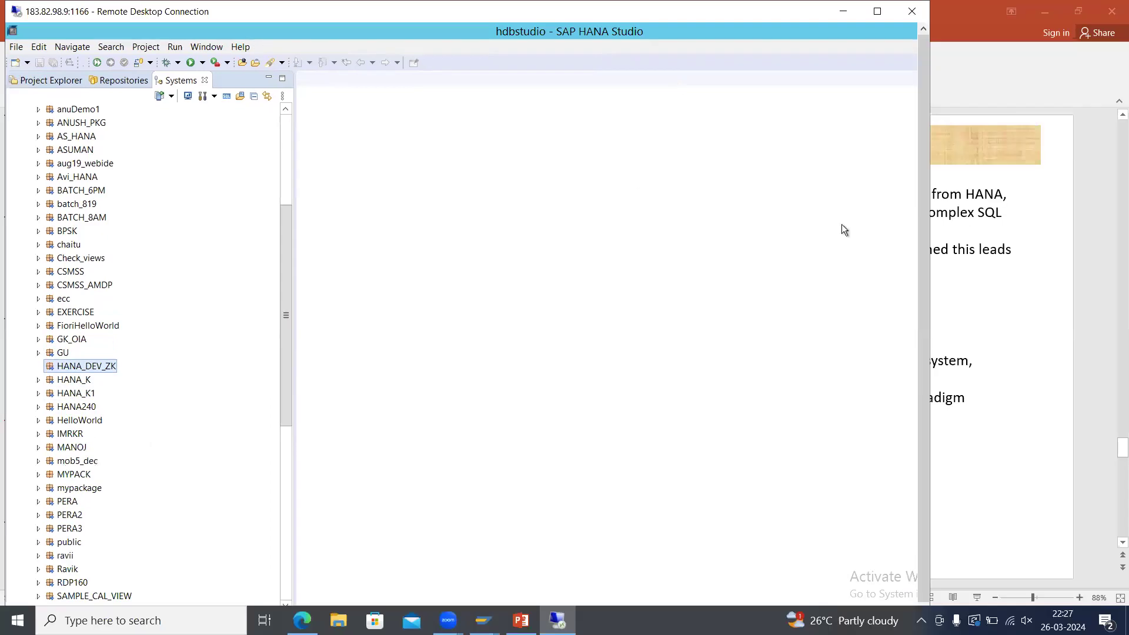
pyautogui.click(1017, 434)
pyautogui.click(88, 569)
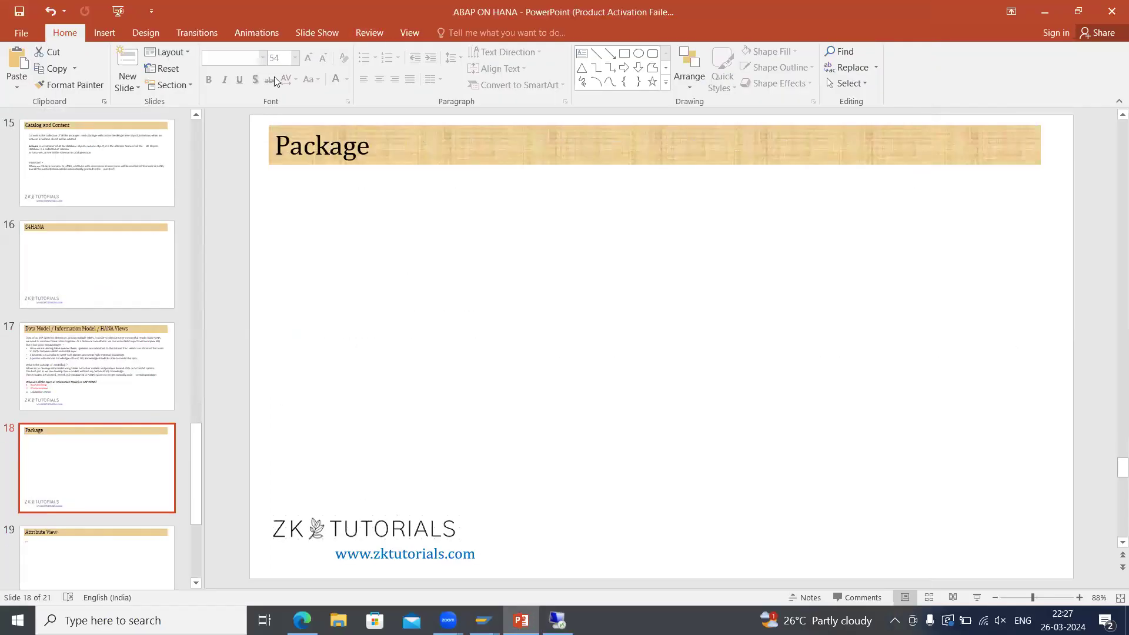
pyautogui.click(104, 32)
pyautogui.click(539, 69)
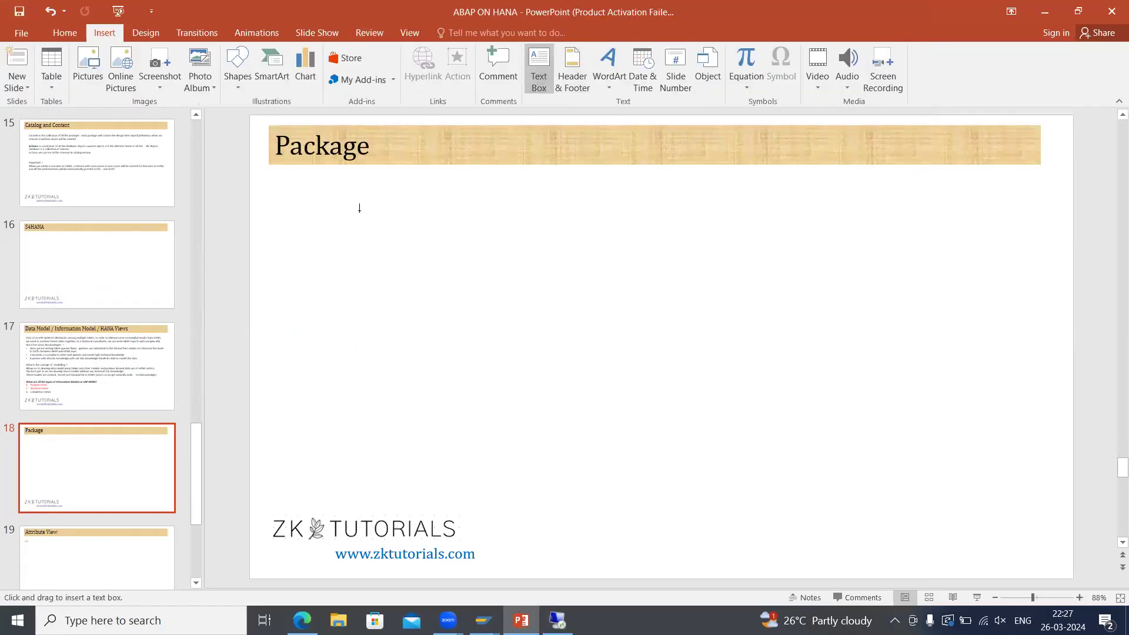
pyautogui.moveTo(275, 190); pyautogui.dragTo(1025, 505)
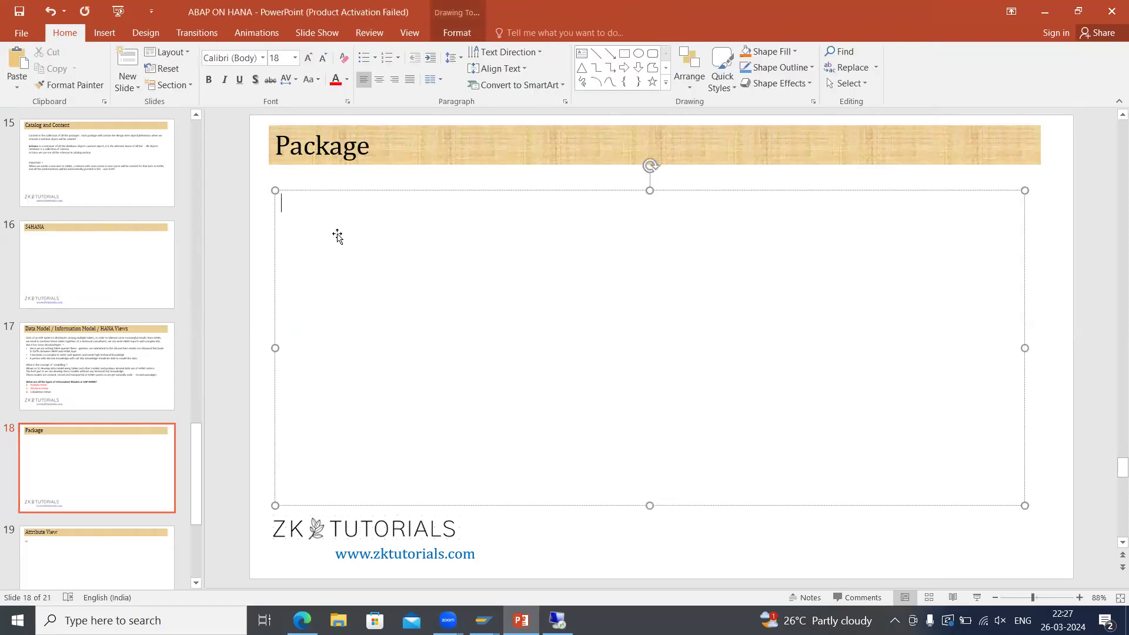
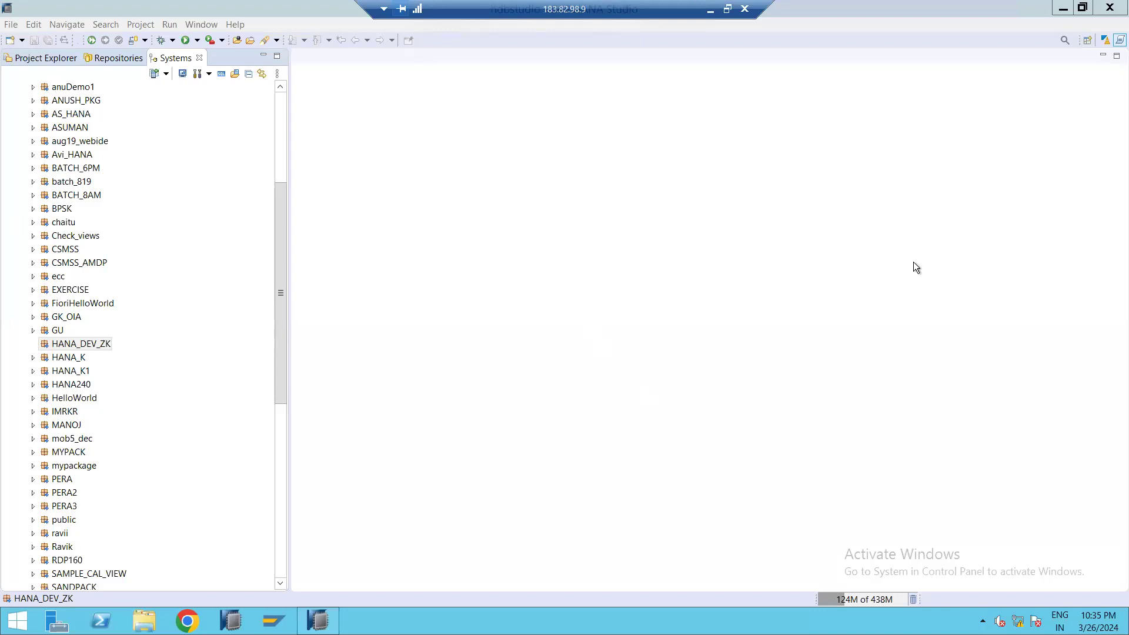
# Step: Create a standard attribute view named AT_VIEW_BP in the HANA_DEV_ZK package
pyautogui.click(67, 347)
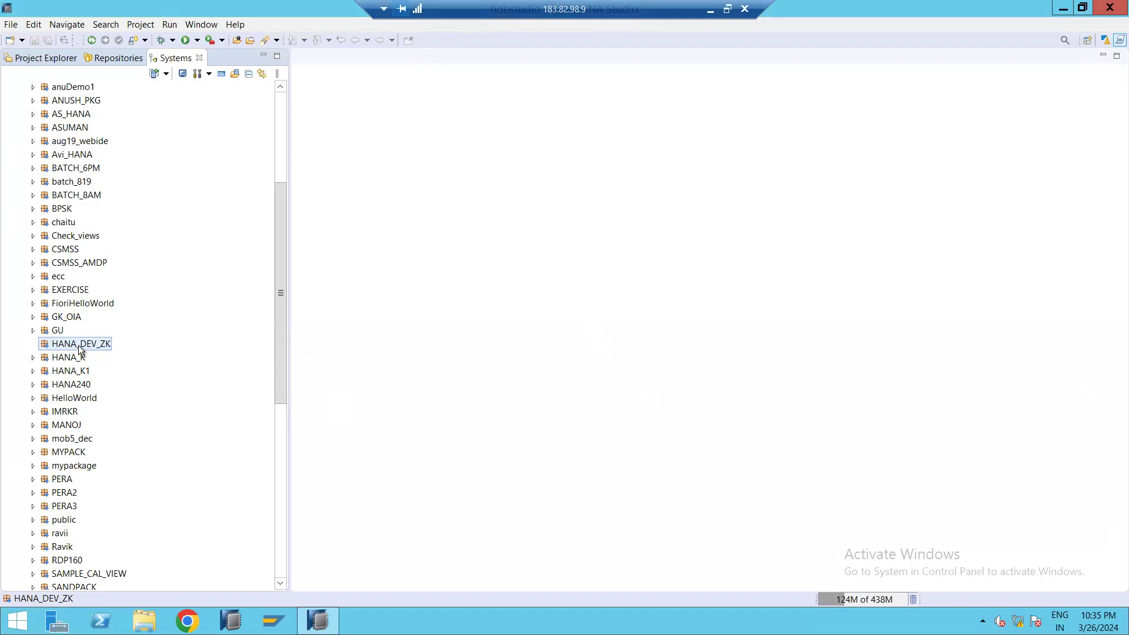
pyautogui.rightClick(76, 347)
pyautogui.moveTo(186, 351)
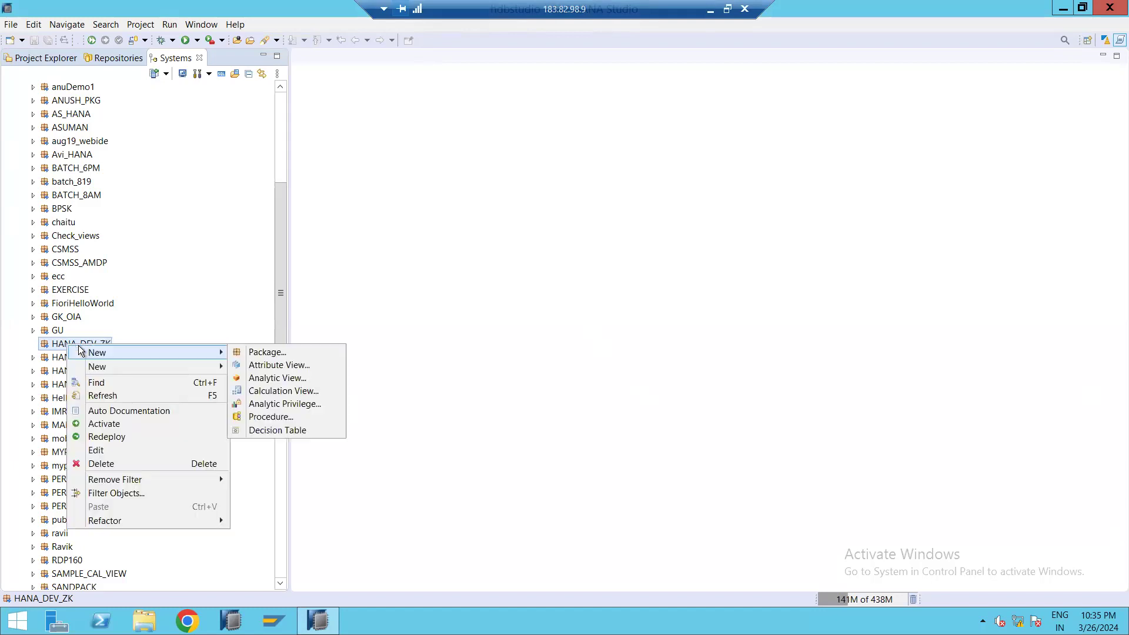
pyautogui.click(292, 370)
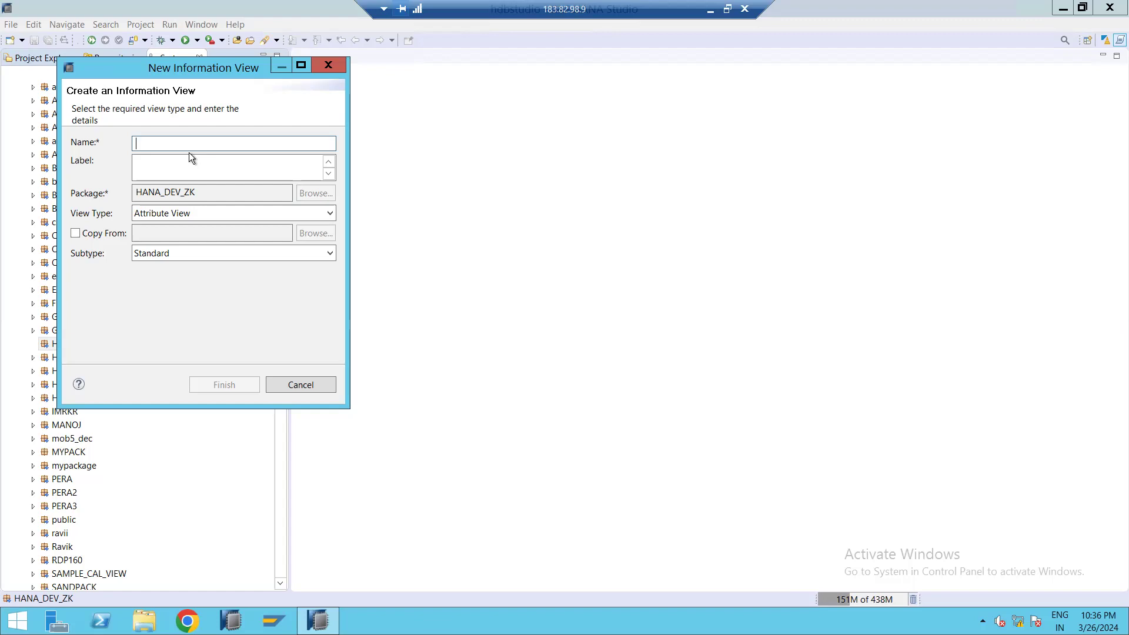
pyautogui.write('AT_')
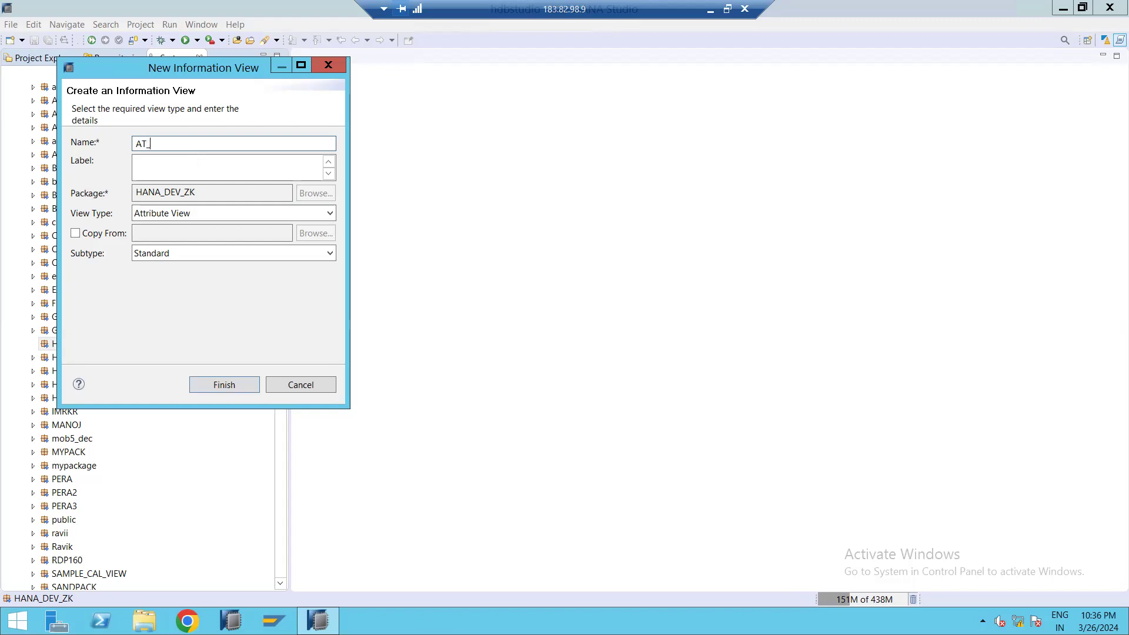
pyautogui.write('VIEW_BP')
pyautogui.press('Tab')
pyautogui.click(220, 382)
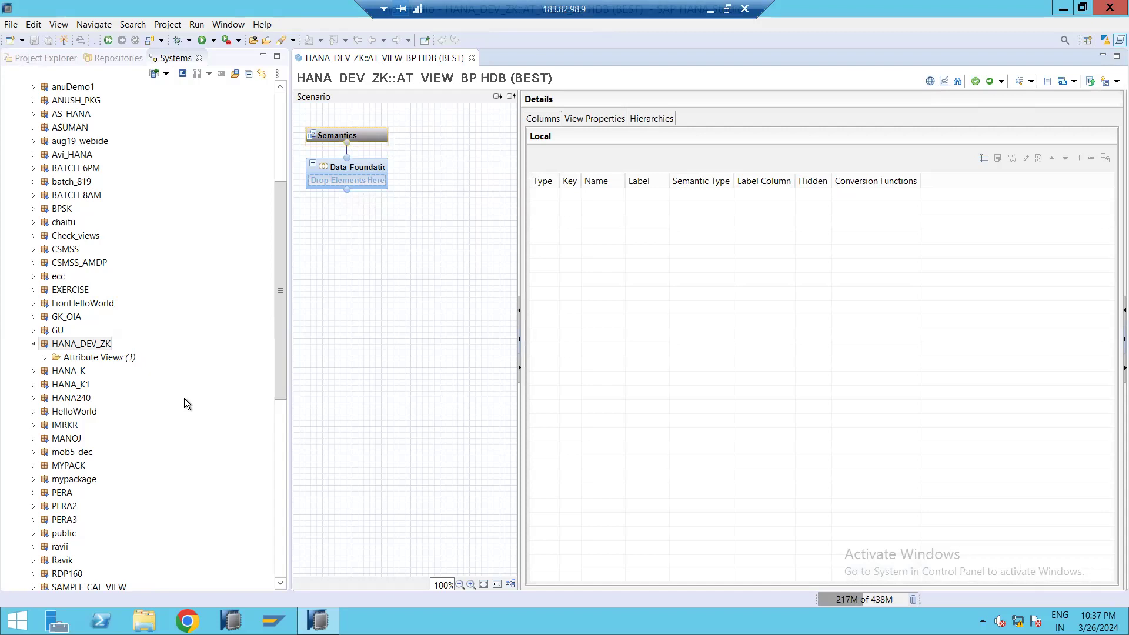
# Step: Add the SNWD_BPA table from schema SAPABAP1 to the view's Data Foundation
pyautogui.moveTo(358, 174)
pyautogui.click(398, 166)
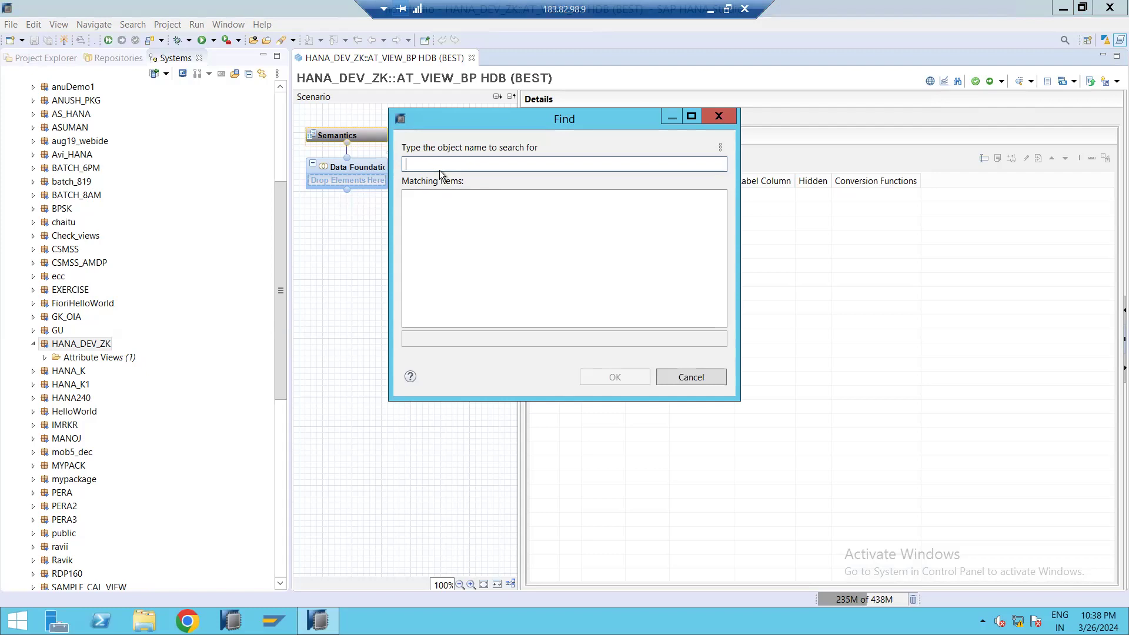
pyautogui.write('SNWD_BPA')
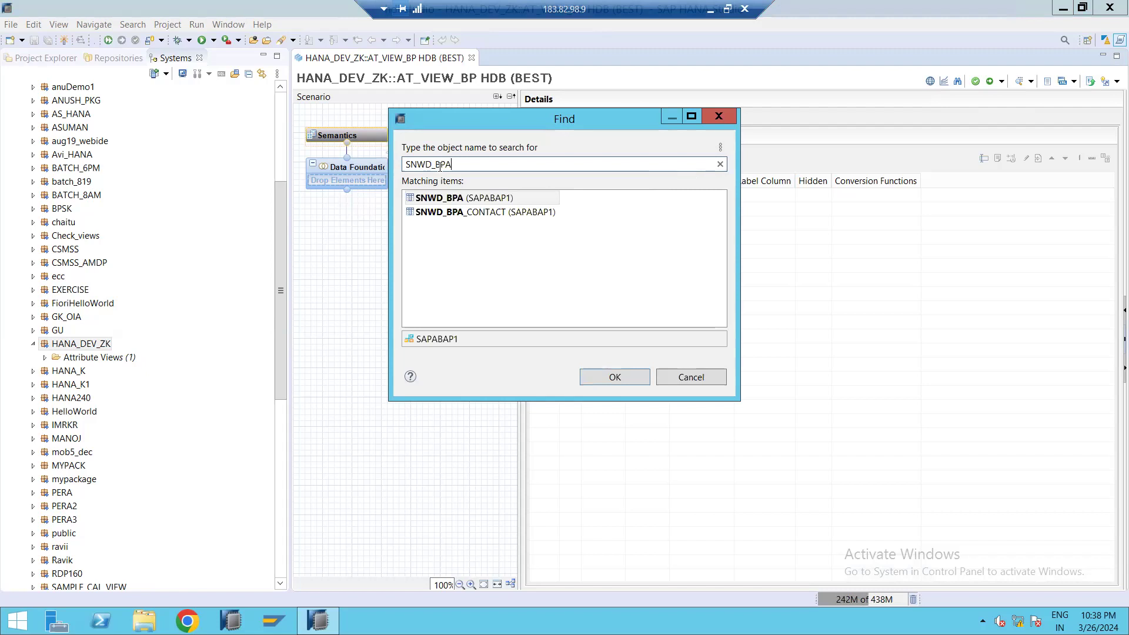
pyautogui.click(488, 200)
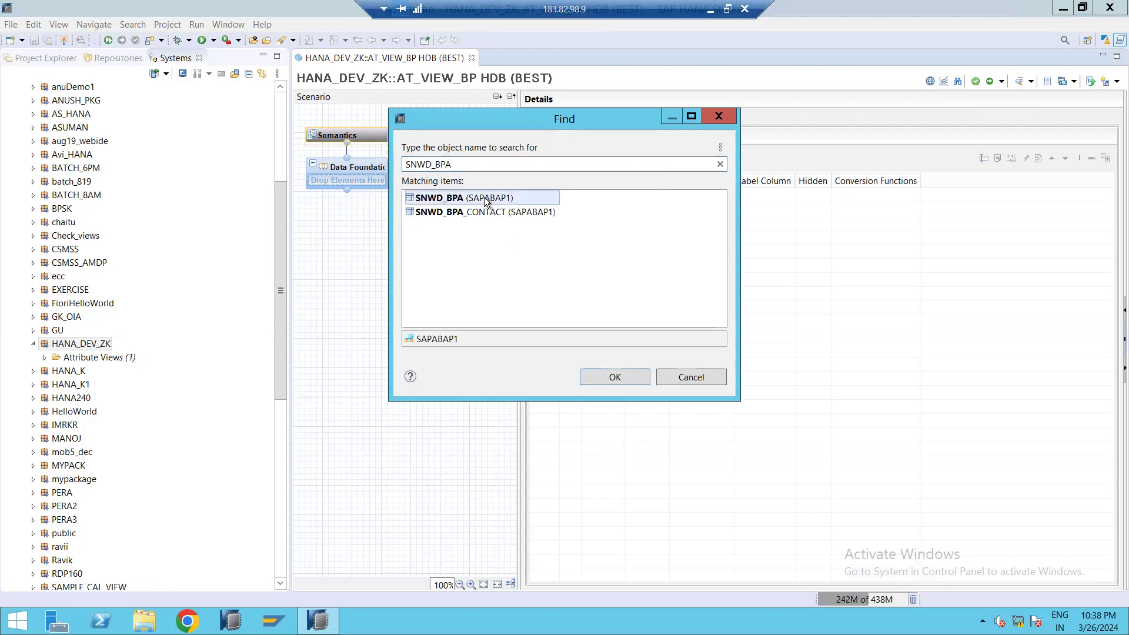
pyautogui.click(611, 377)
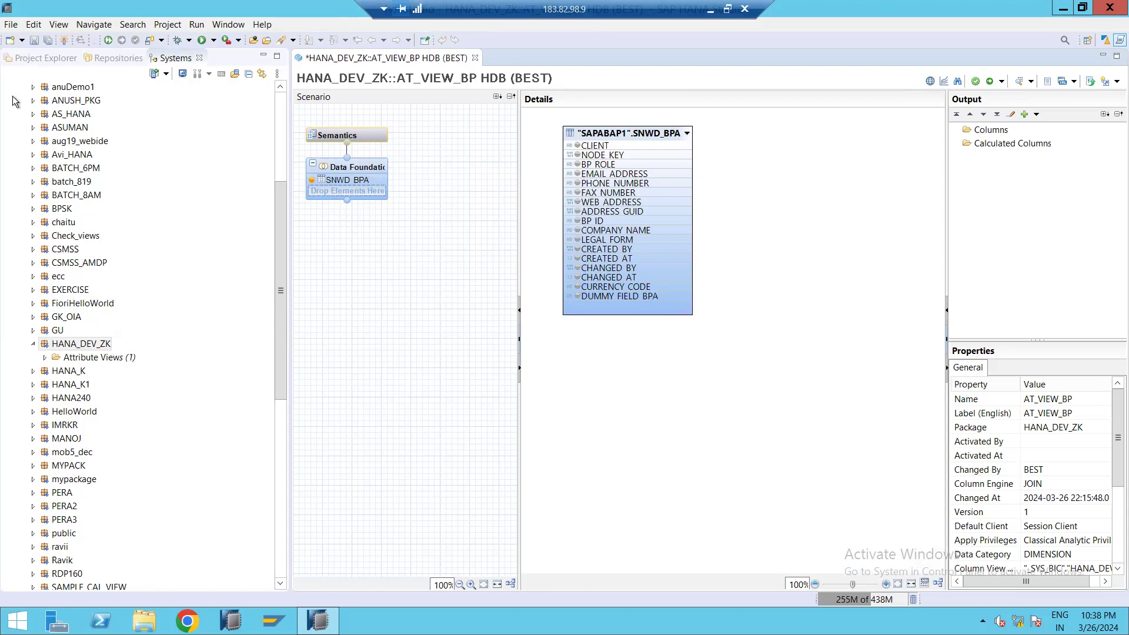
# Step: Add the SNWD_AD table from schema SAPABAP1 to the Data Foundation as well
pyautogui.moveTo(376, 170)
pyautogui.click(398, 167)
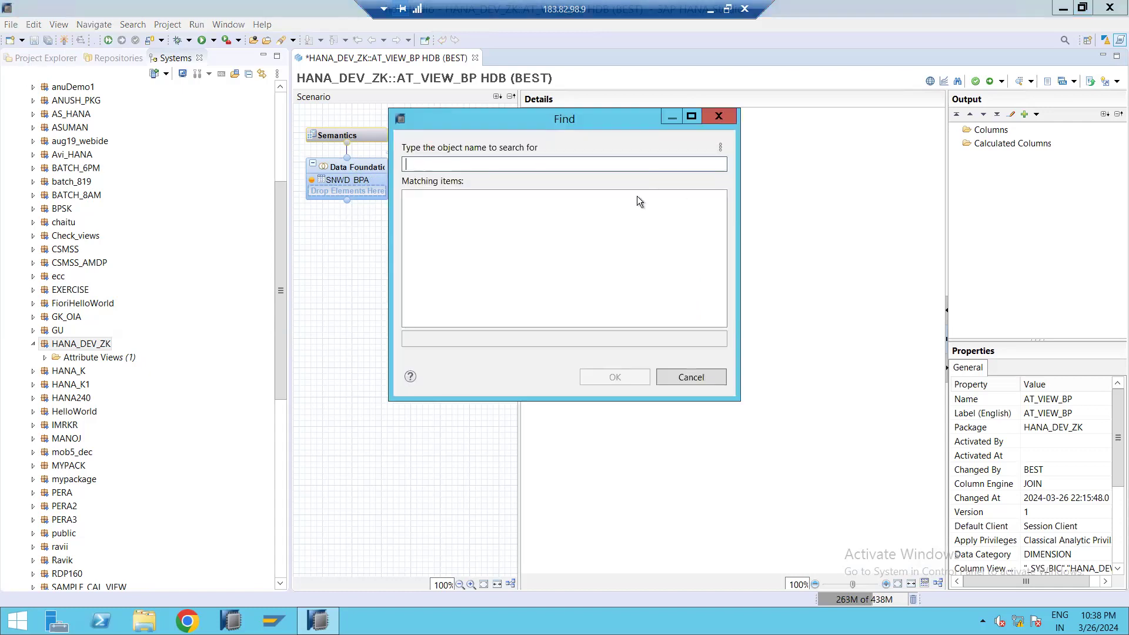
pyautogui.write('SNWD_AD')
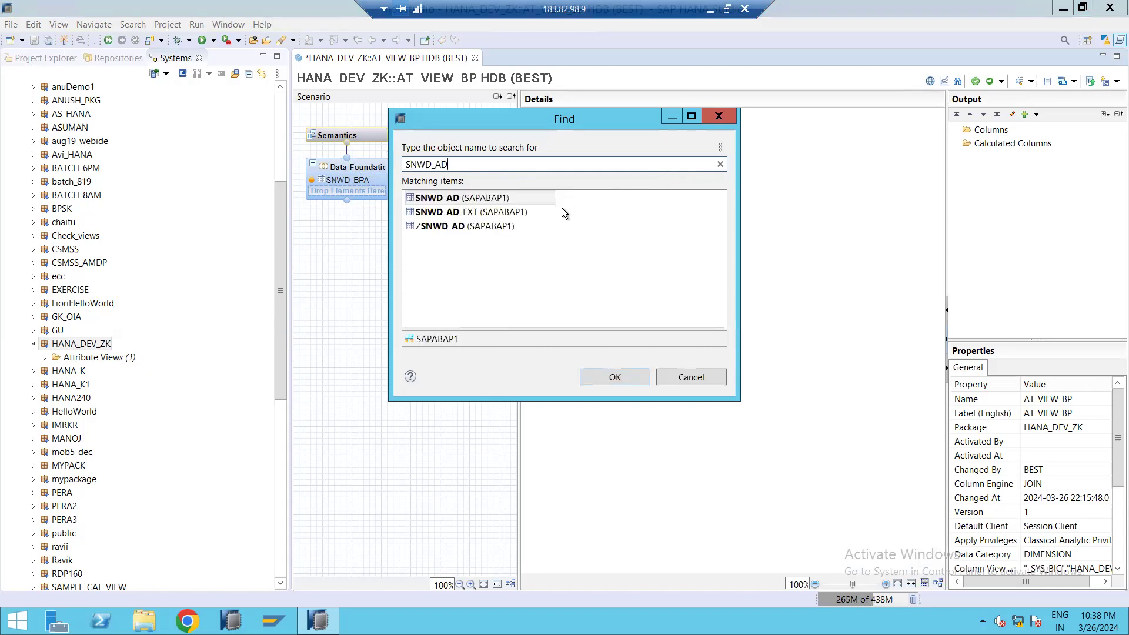
pyautogui.click(496, 198)
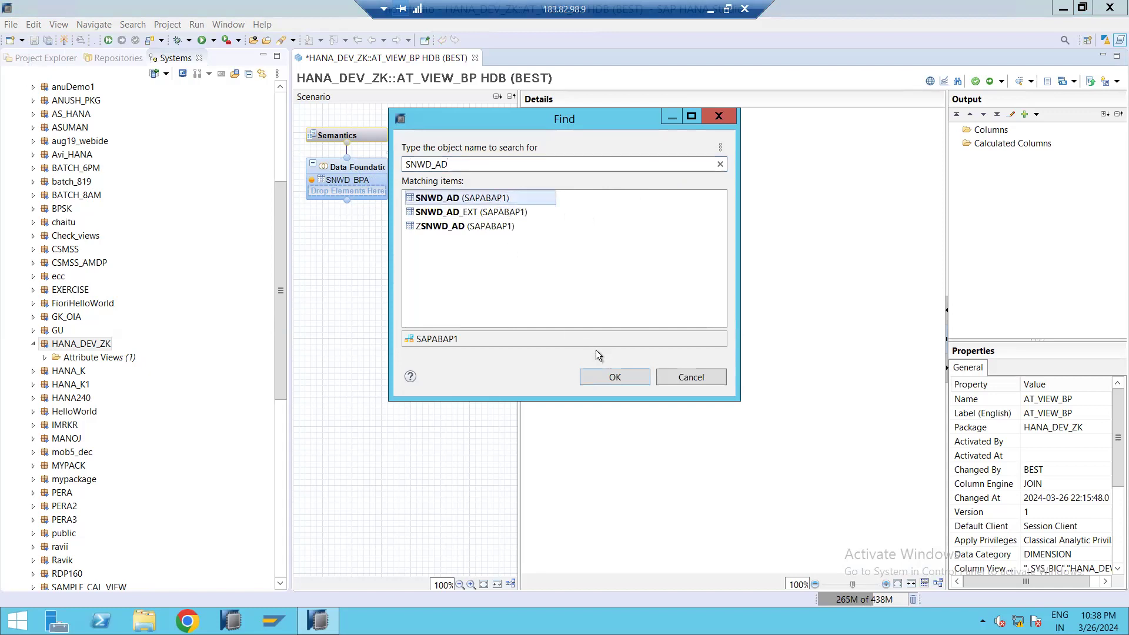
pyautogui.click(614, 376)
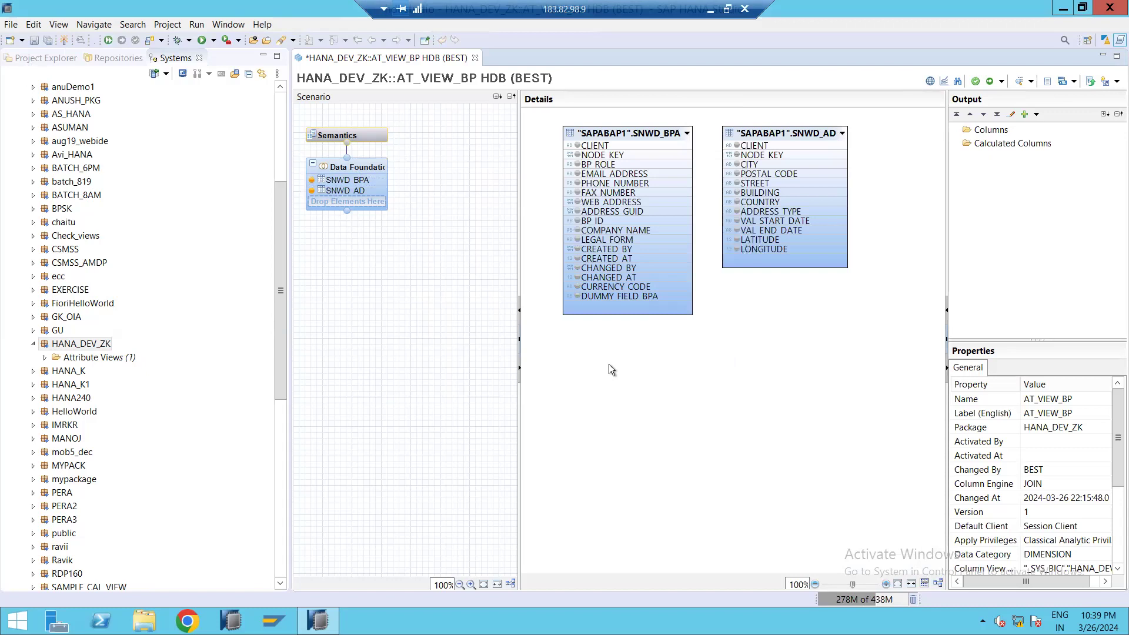
# Step: Move SNWD_AD slightly away from SNWD_BPA and join the tables on CLIENT to CLIENT and ADDRESS_GUID to NODE_KEY
pyautogui.moveTo(795, 143); pyautogui.dragTo(832, 153)
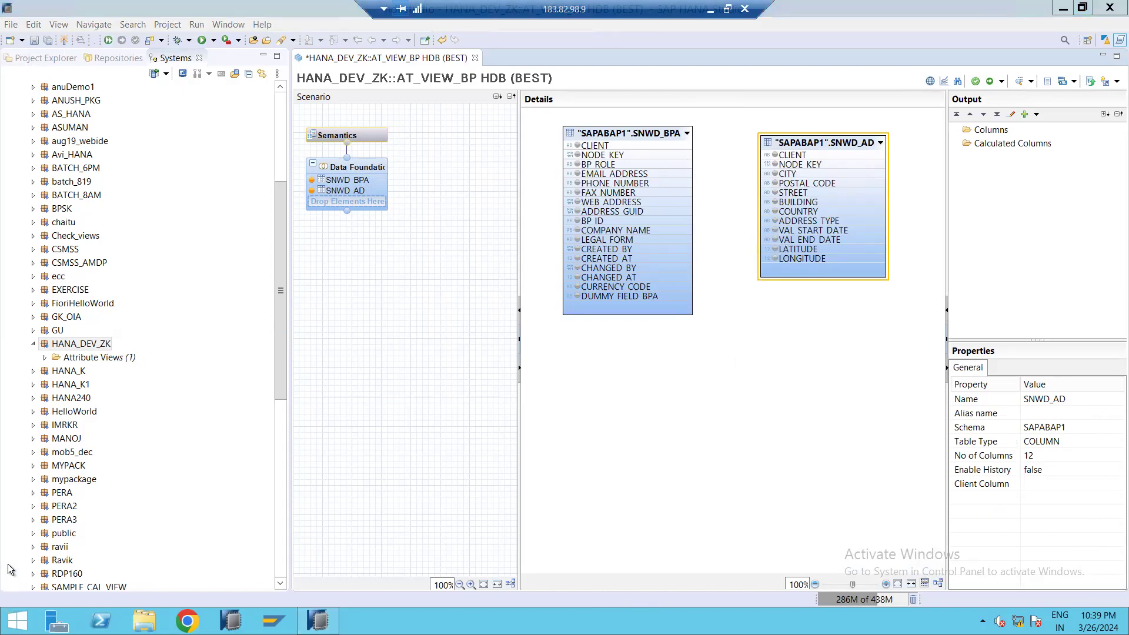
pyautogui.click(714, 206)
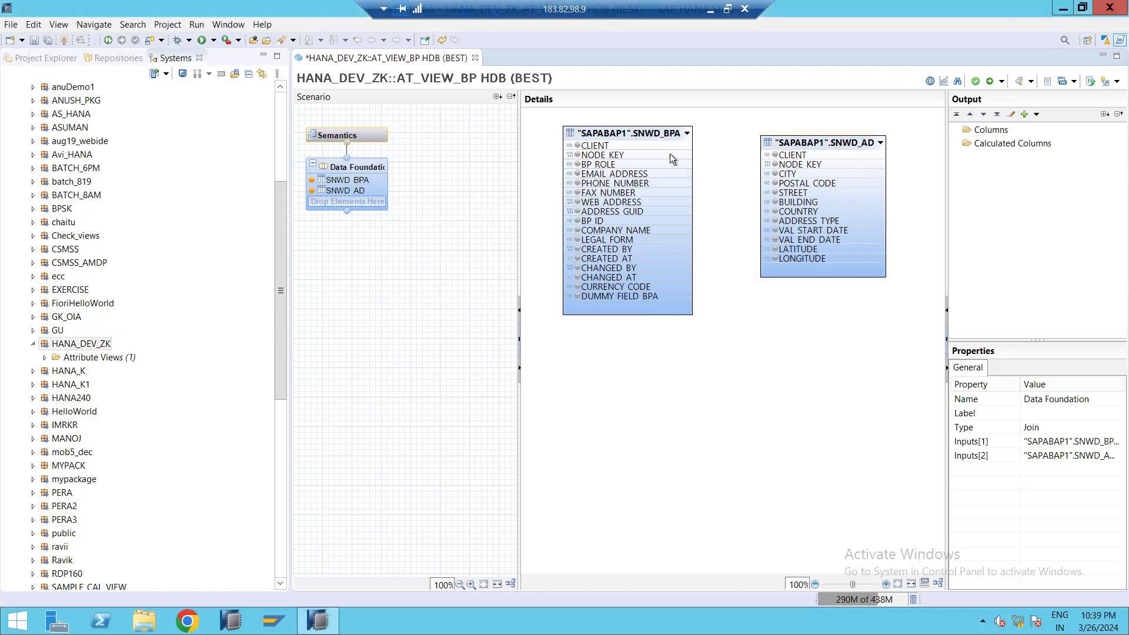
pyautogui.moveTo(683, 146); pyautogui.dragTo(783, 155)
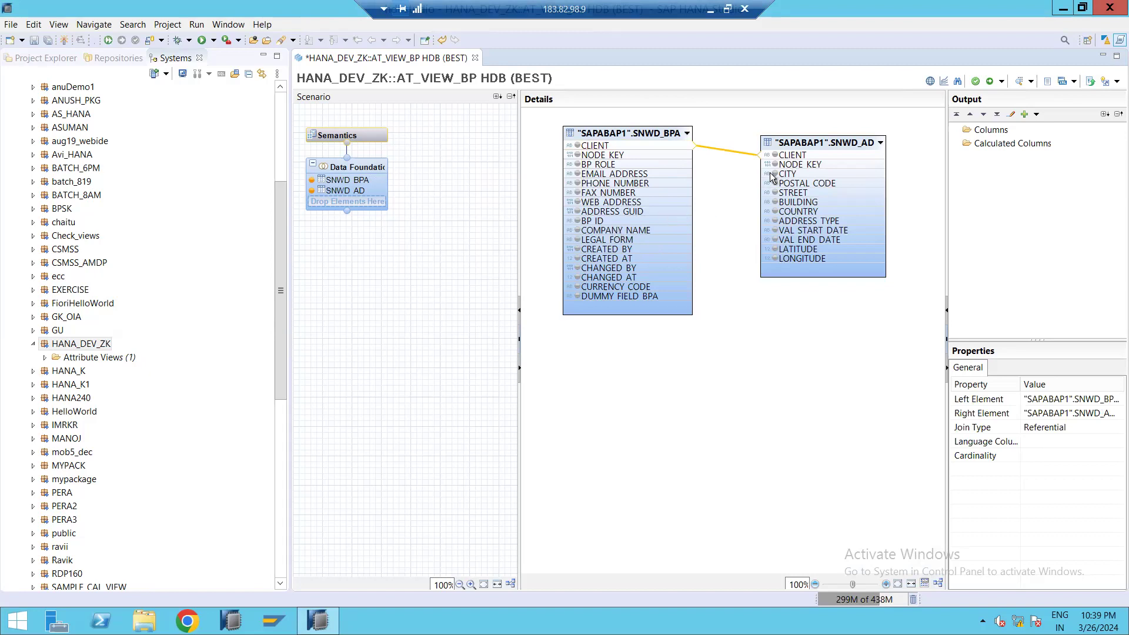
pyautogui.moveTo(686, 210); pyautogui.dragTo(765, 164)
pyautogui.click(704, 203)
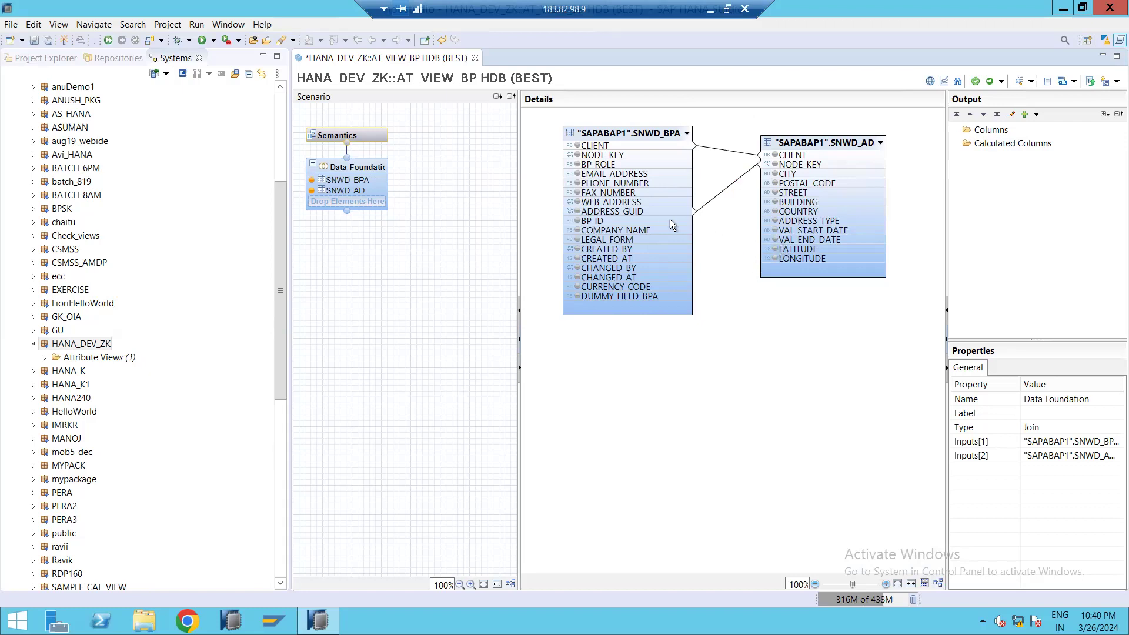
# Step: Add the NODE_KEY column of SNWD_AD to the view's output
pyautogui.click(625, 175)
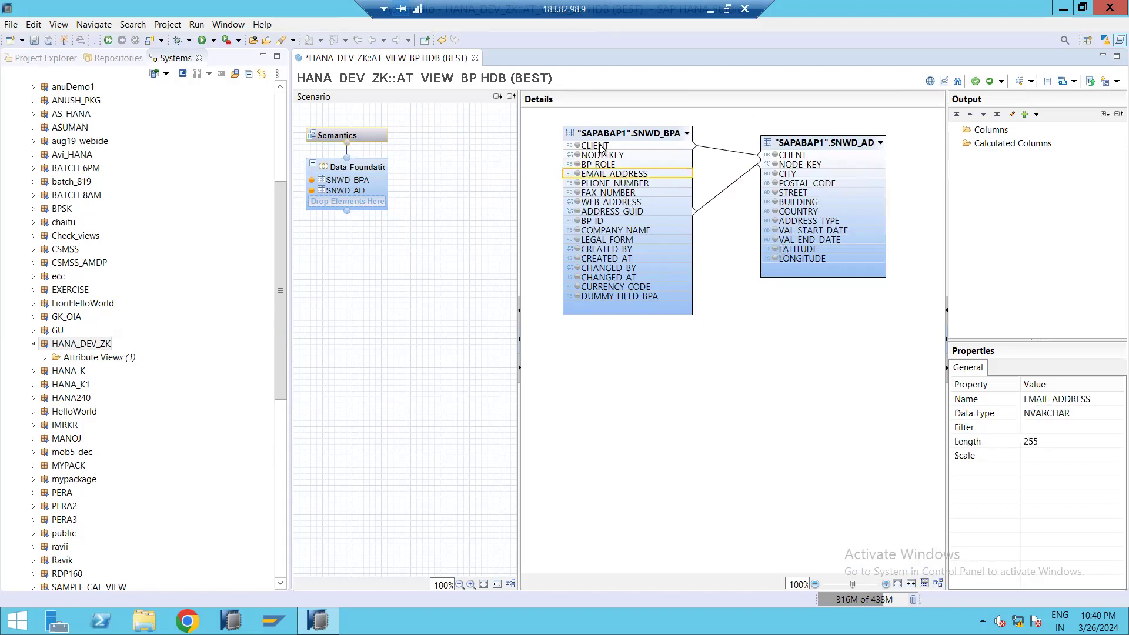
pyautogui.click(603, 155)
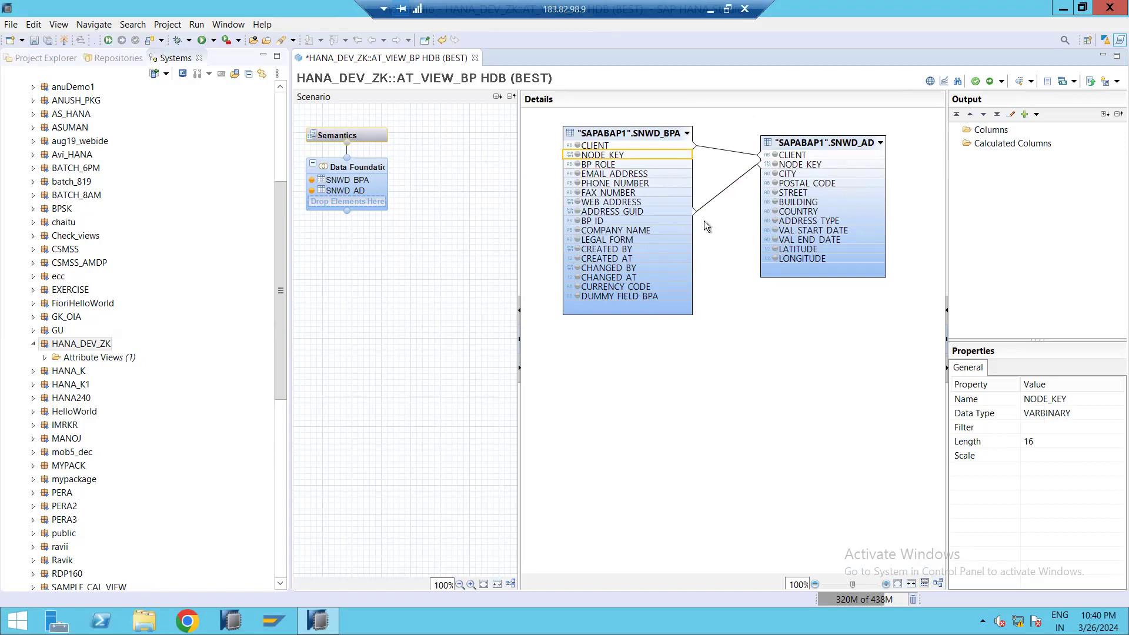
pyautogui.rightClick(792, 166)
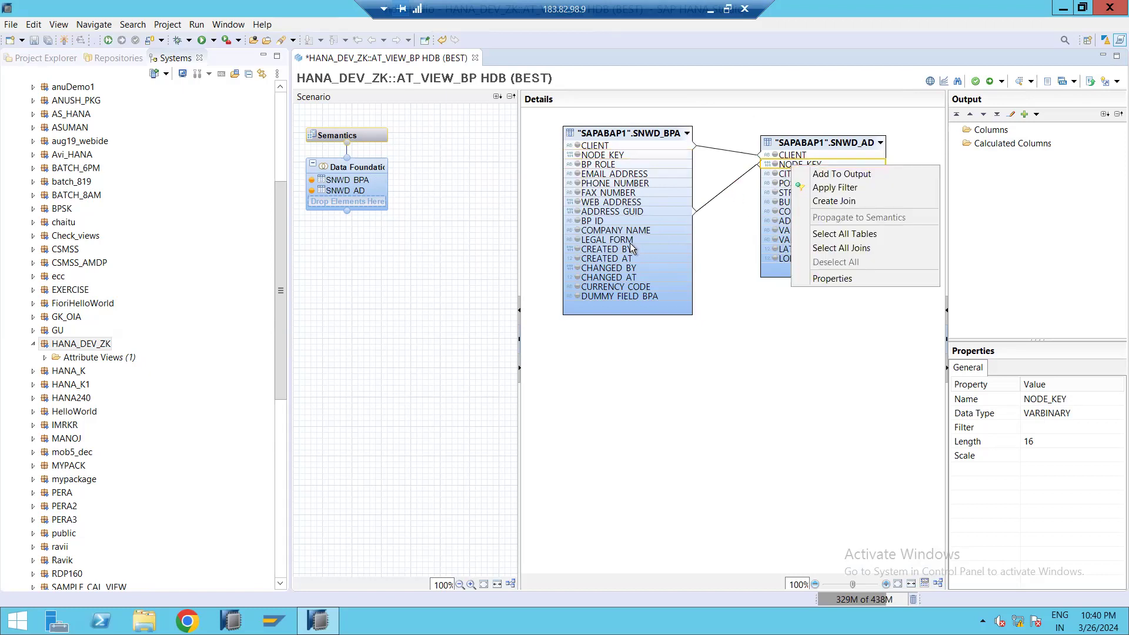
pyautogui.click(630, 247)
pyautogui.moveTo(627, 244); pyautogui.dragTo(804, 171)
pyautogui.rightClick(803, 171)
pyautogui.click(823, 168)
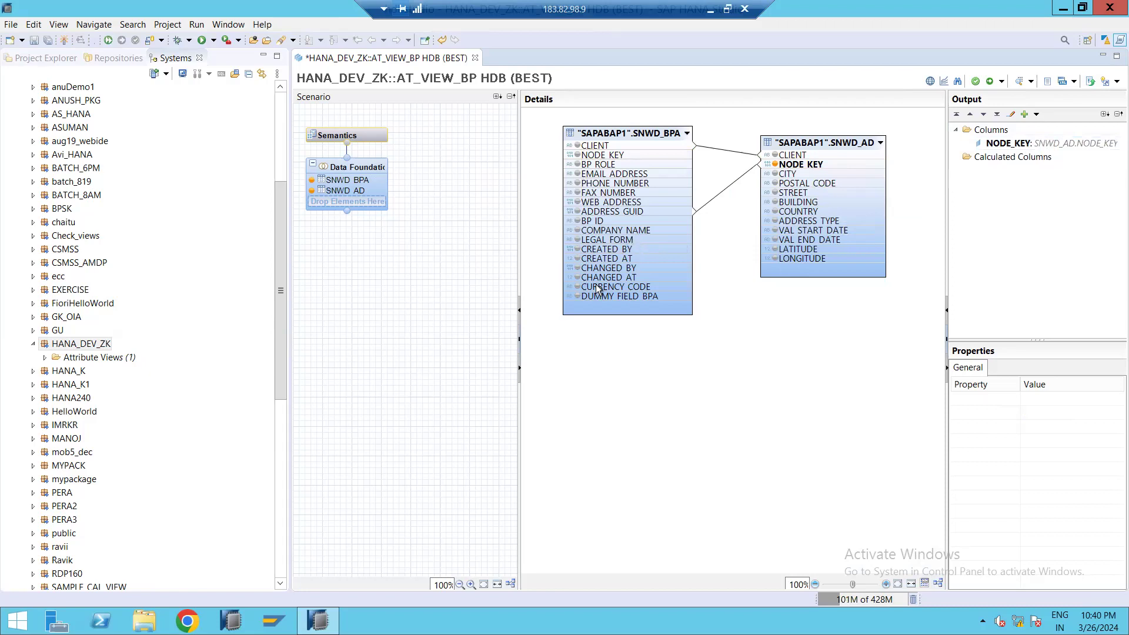
# Step: Add the COMPANY_NAME, BP_ID and CREATED_BY columns of SNWD_BPA to the output
pyautogui.rightClick(615, 230)
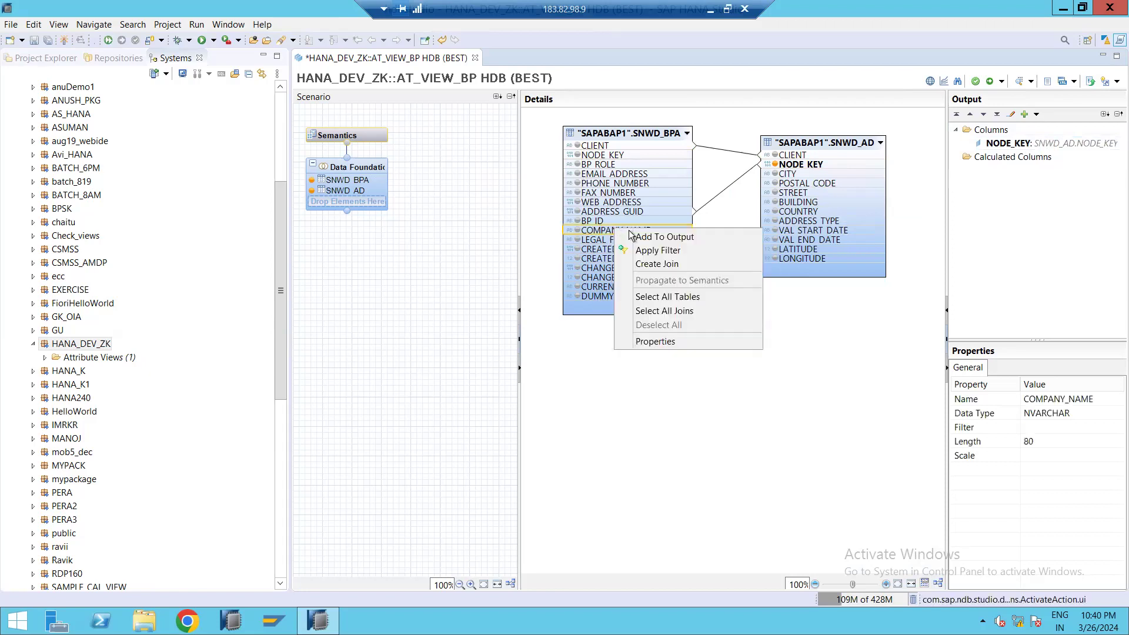
pyautogui.click(644, 237)
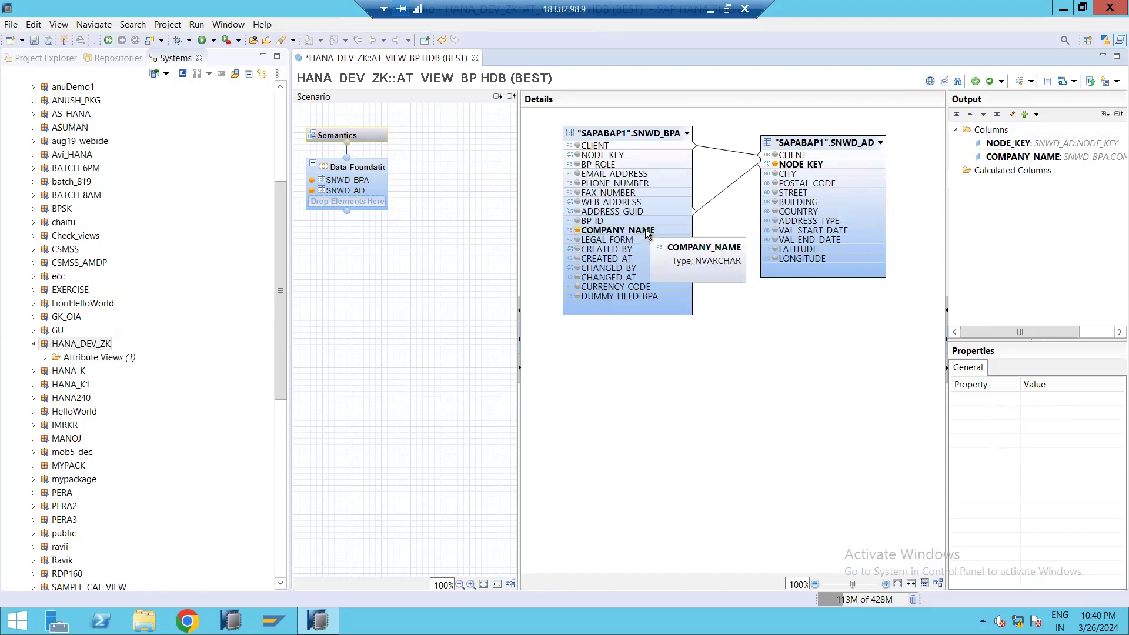
pyautogui.click(606, 221)
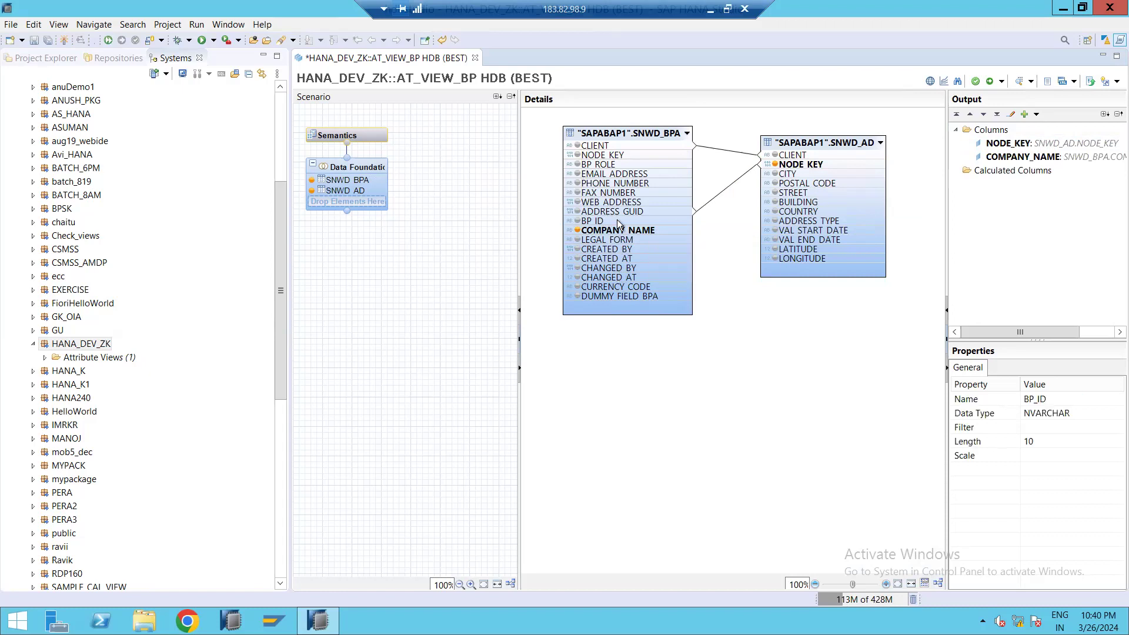
pyautogui.rightClick(604, 222)
pyautogui.click(633, 227)
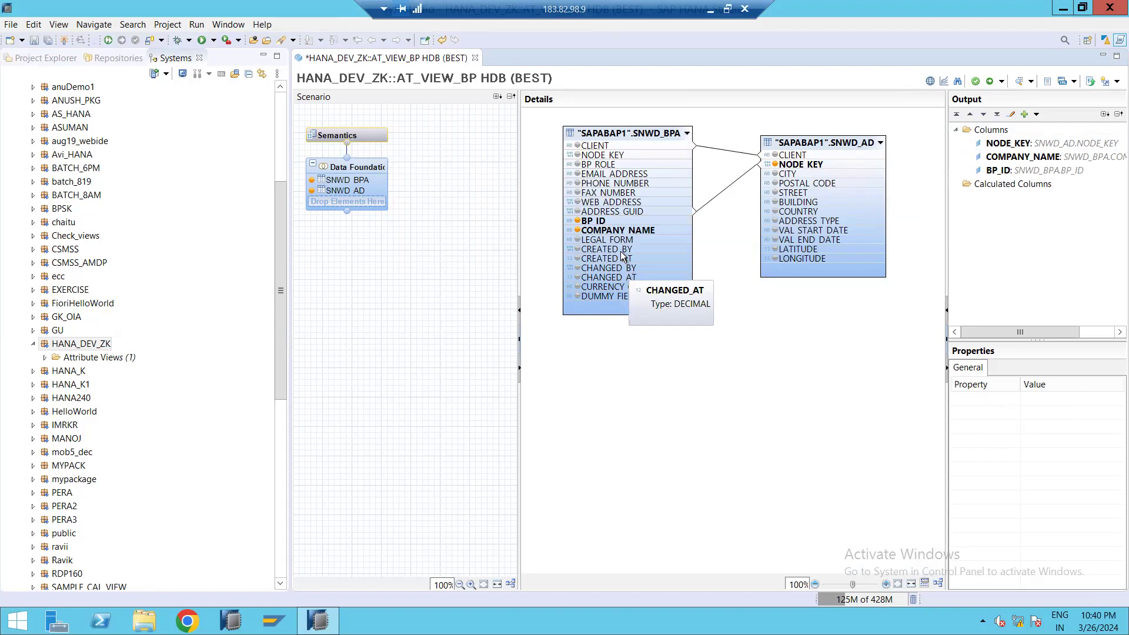
pyautogui.click(634, 250)
pyautogui.rightClick(635, 254)
pyautogui.click(651, 255)
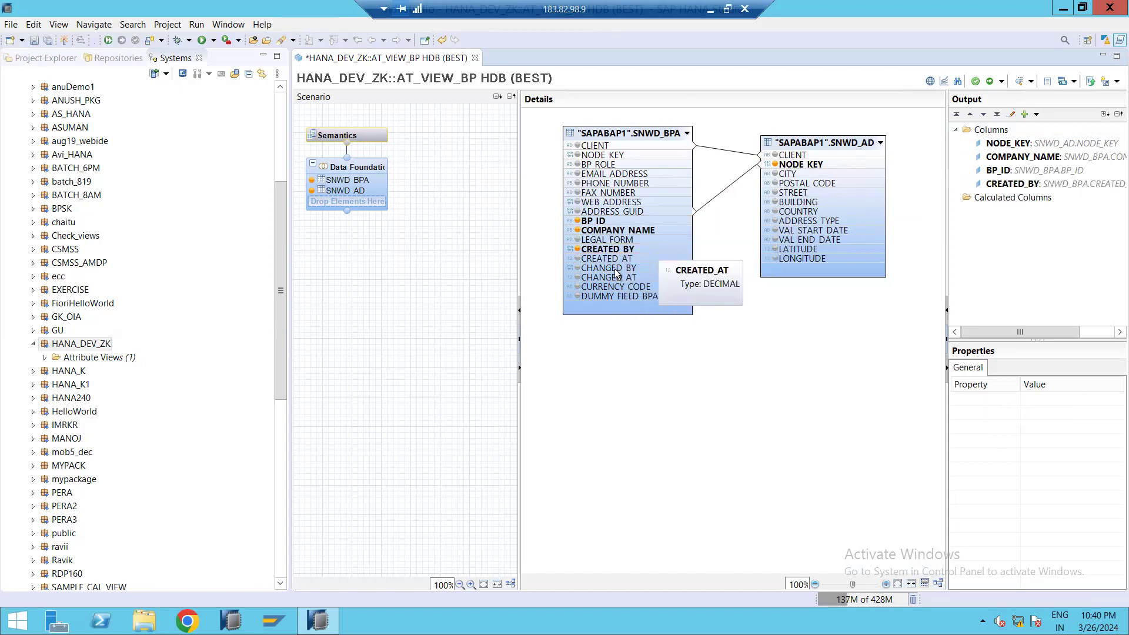
# Step: Add the COUNTRY column of SNWD_AD to the output
pyautogui.click(800, 214)
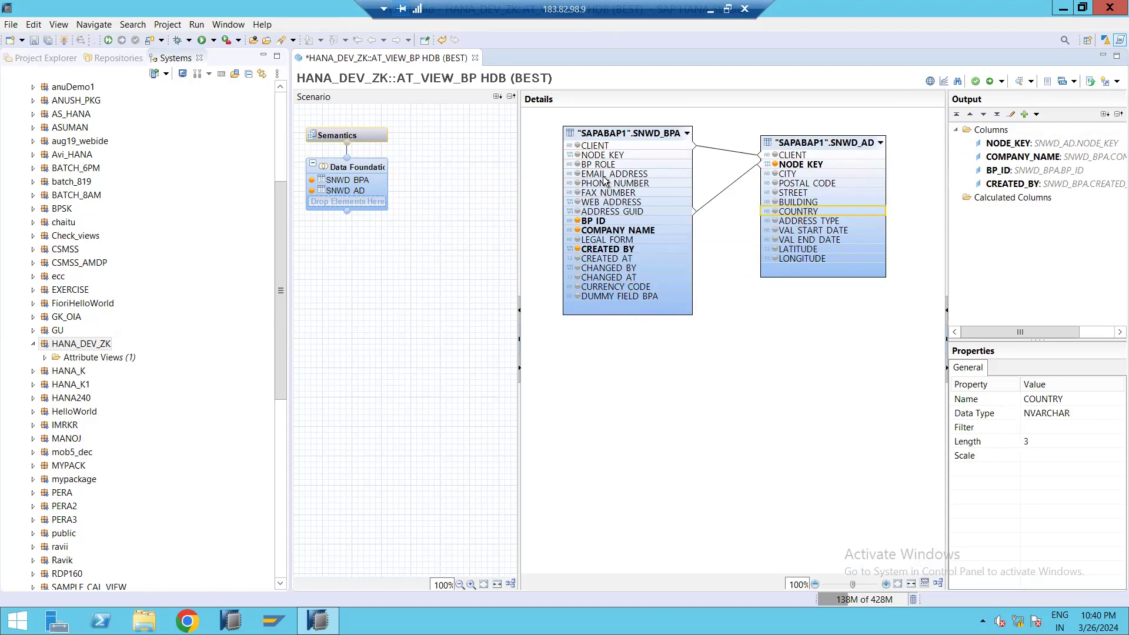
pyautogui.moveTo(606, 180)
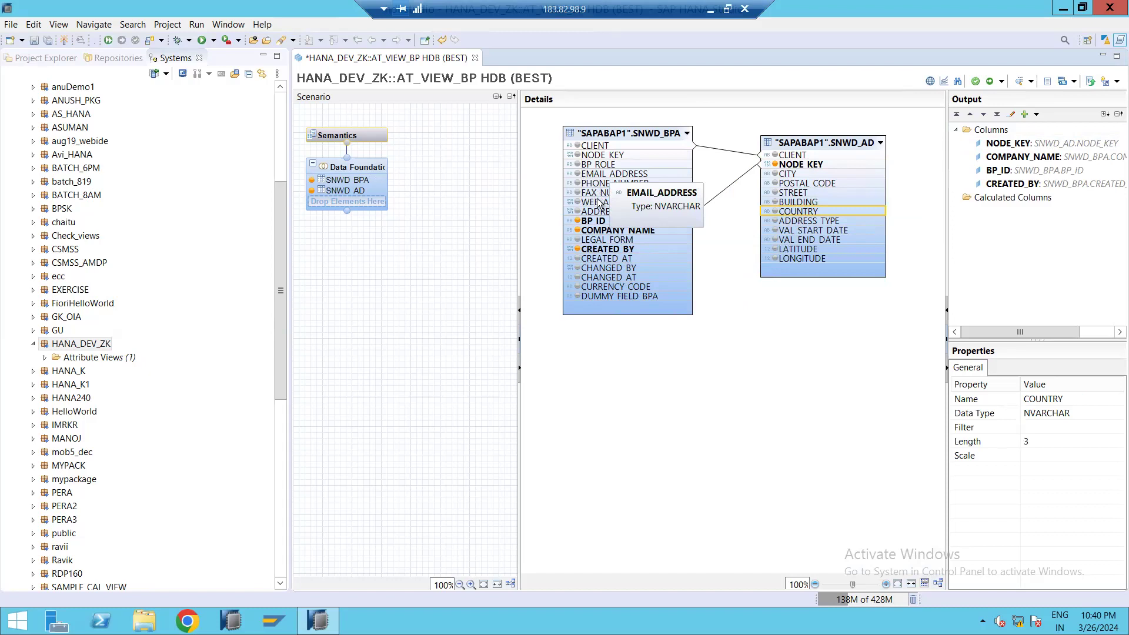
pyautogui.click(603, 166)
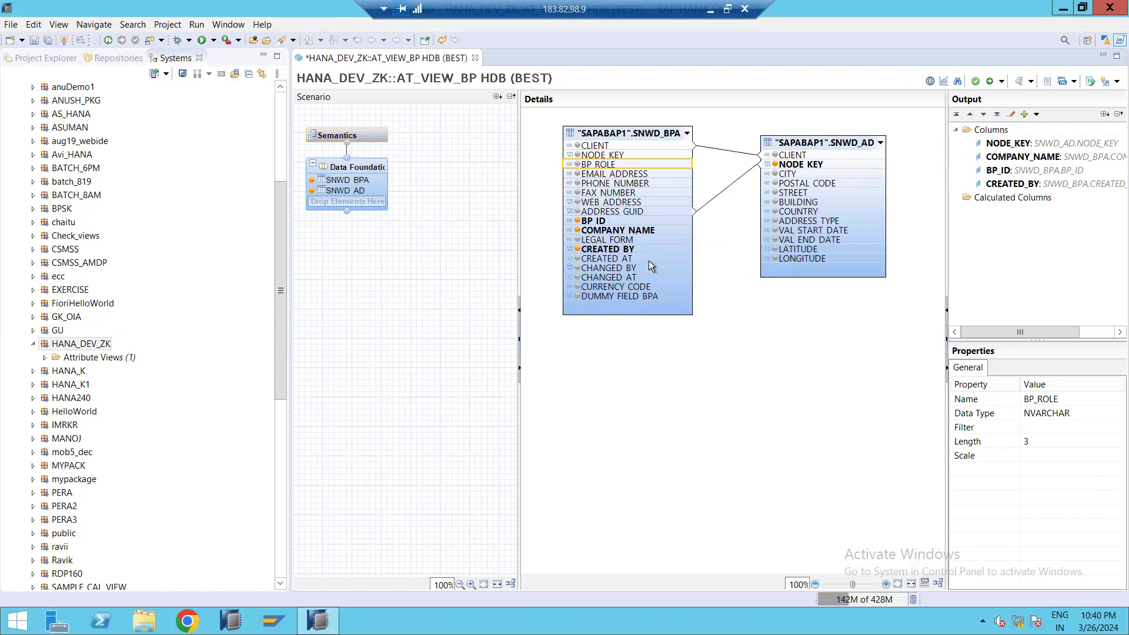
pyautogui.click(803, 203)
pyautogui.rightClick(805, 213)
pyautogui.click(810, 213)
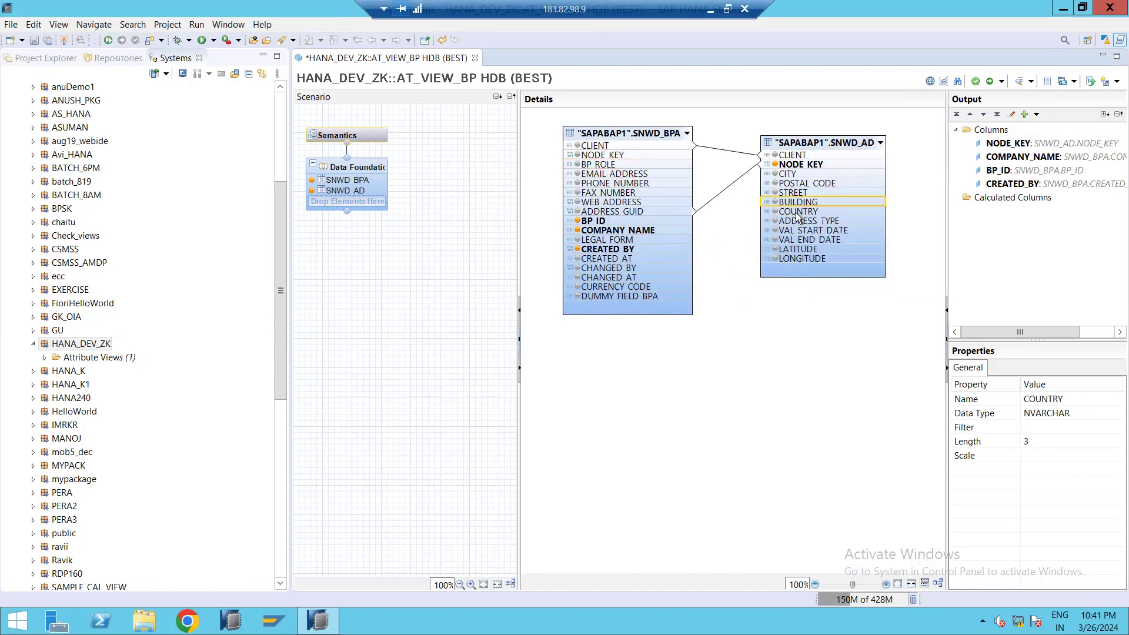
pyautogui.rightClick(812, 216)
pyautogui.click(822, 220)
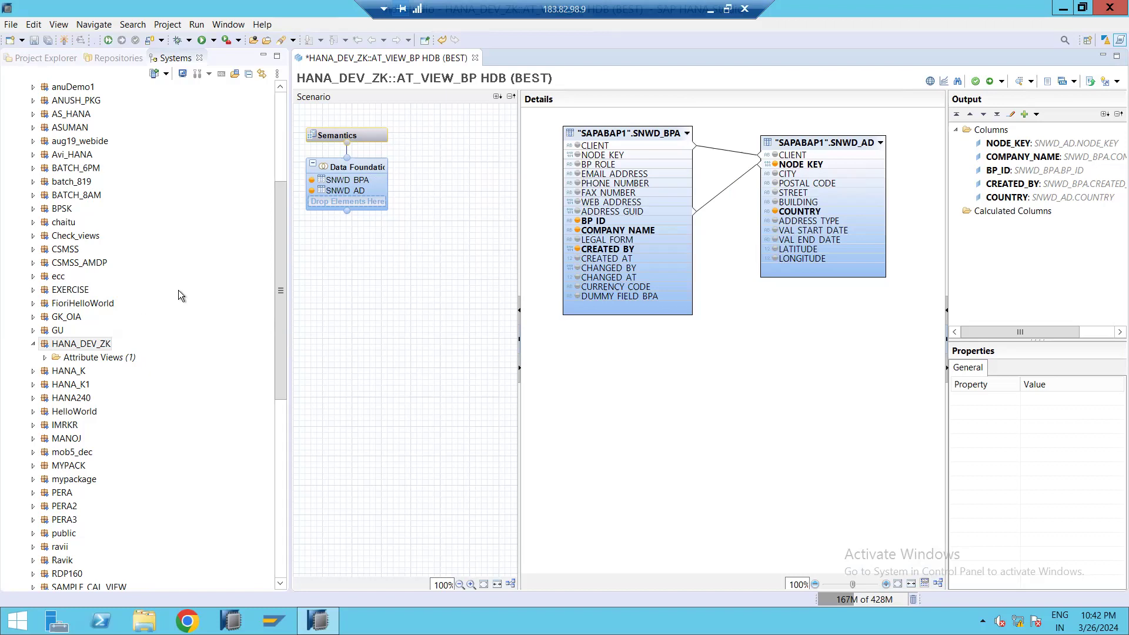
# Step: Switch to the ABAP ON HANA presentation in PowerPoint and activate the text box beneath the Attribute View slide's title for editing
pyautogui.press('ctrl+alt+Break')
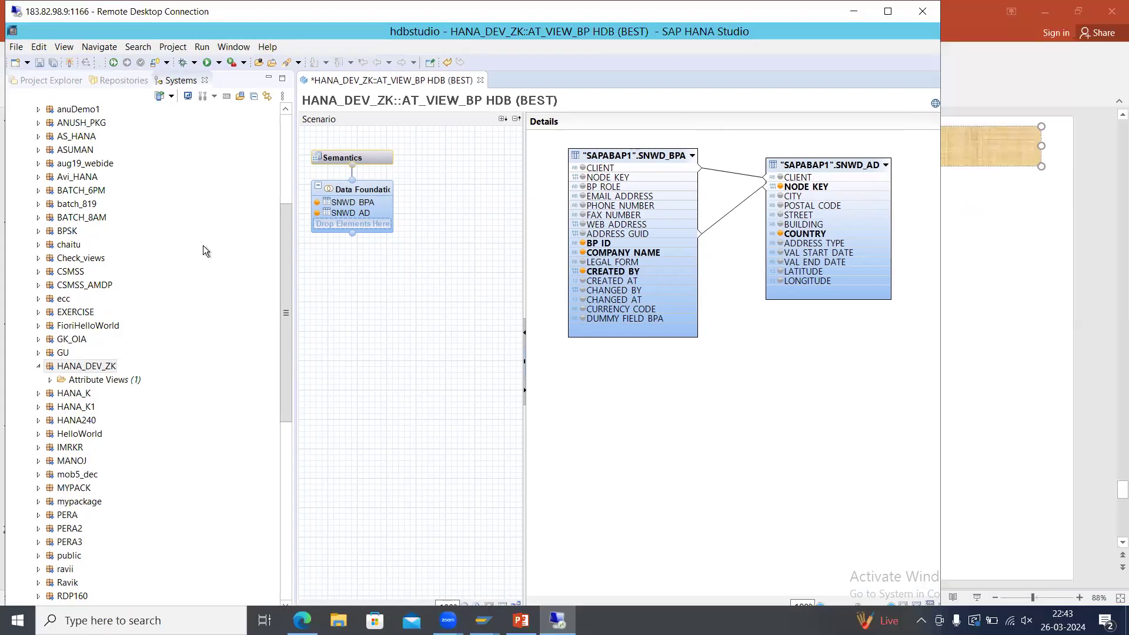
pyautogui.doubleClick(1020, 13)
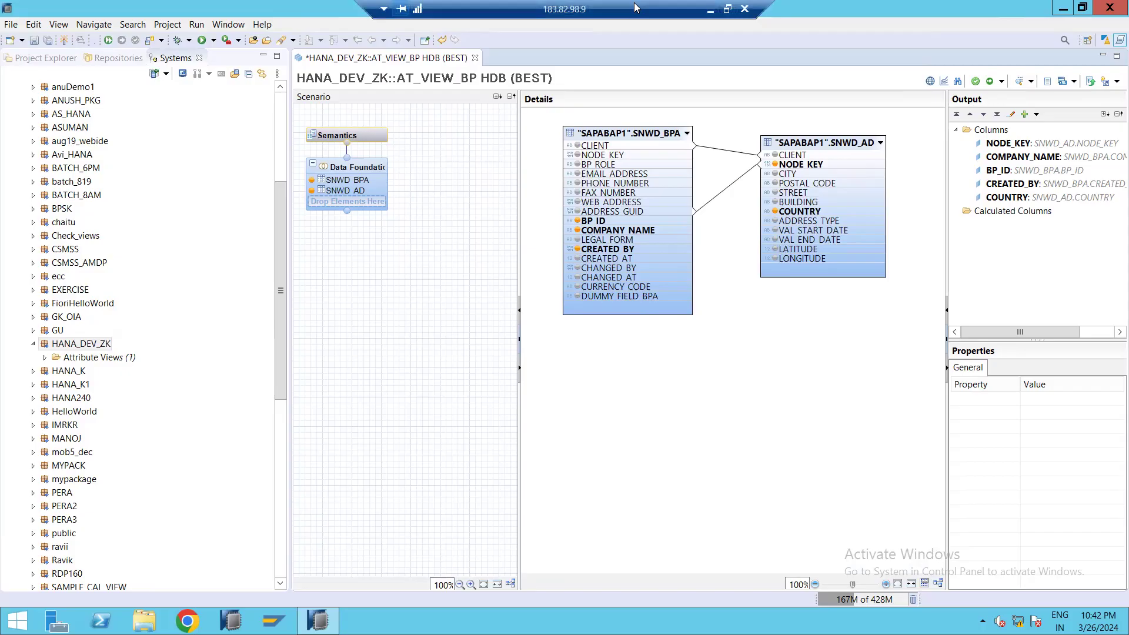
pyautogui.click(710, 9)
pyautogui.click(296, 200)
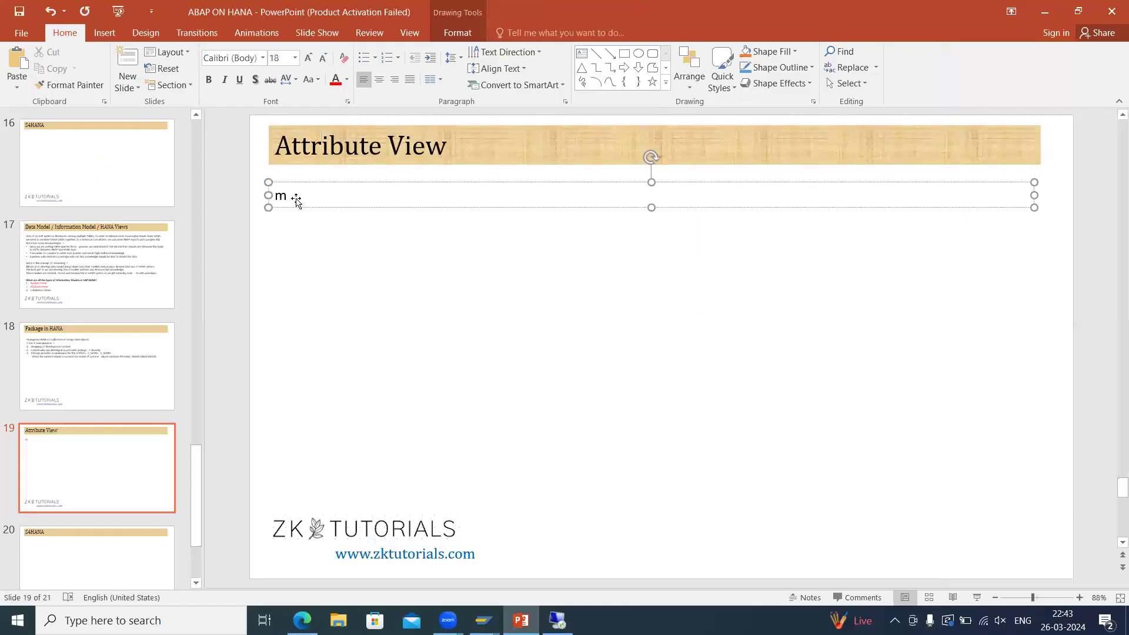
# Step: Write the heading "View" in the slide's text box, followed by the dashed points "Hiding complexity of query" and "Security"
pyautogui.press('BackSpace')
pyautogui.write('b')
pyautogui.press('BackSpace')
pyautogui.write('View')
pyautogui.press('Return')
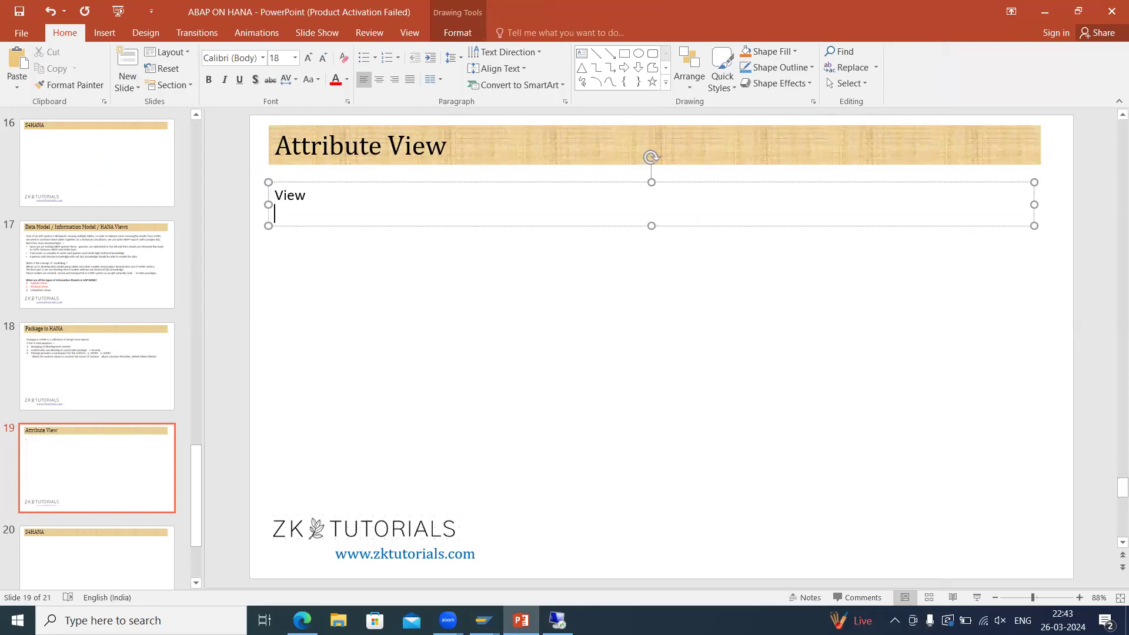
pyautogui.write('- Hifiding complex')
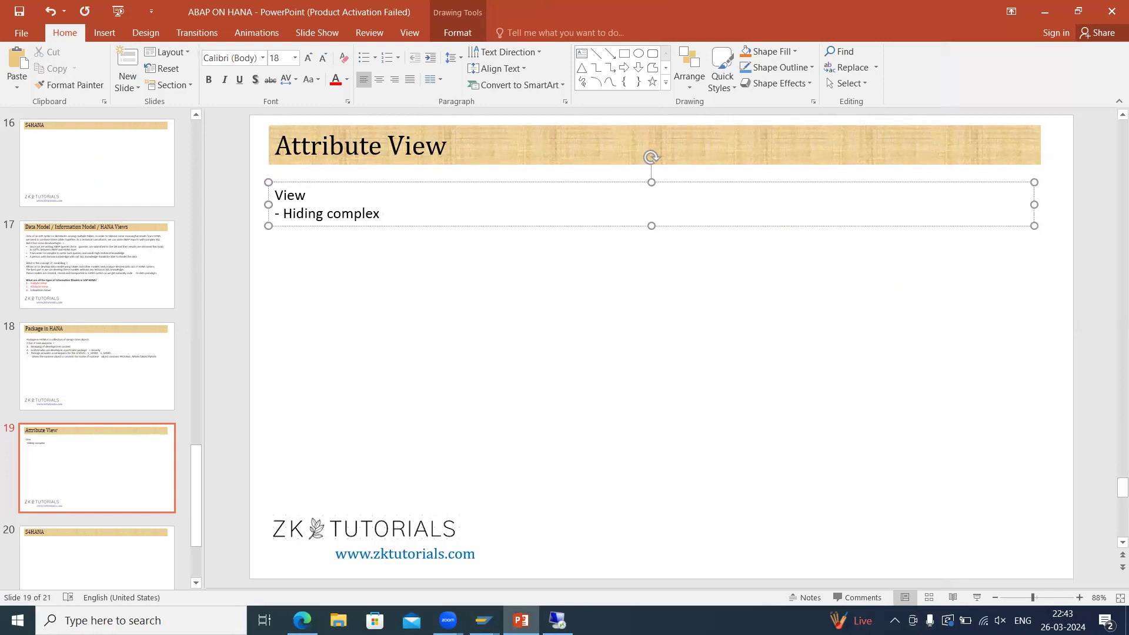
pyautogui.write(' ity of query')
pyautogui.press('Return')
pyautogui.write('Secur')
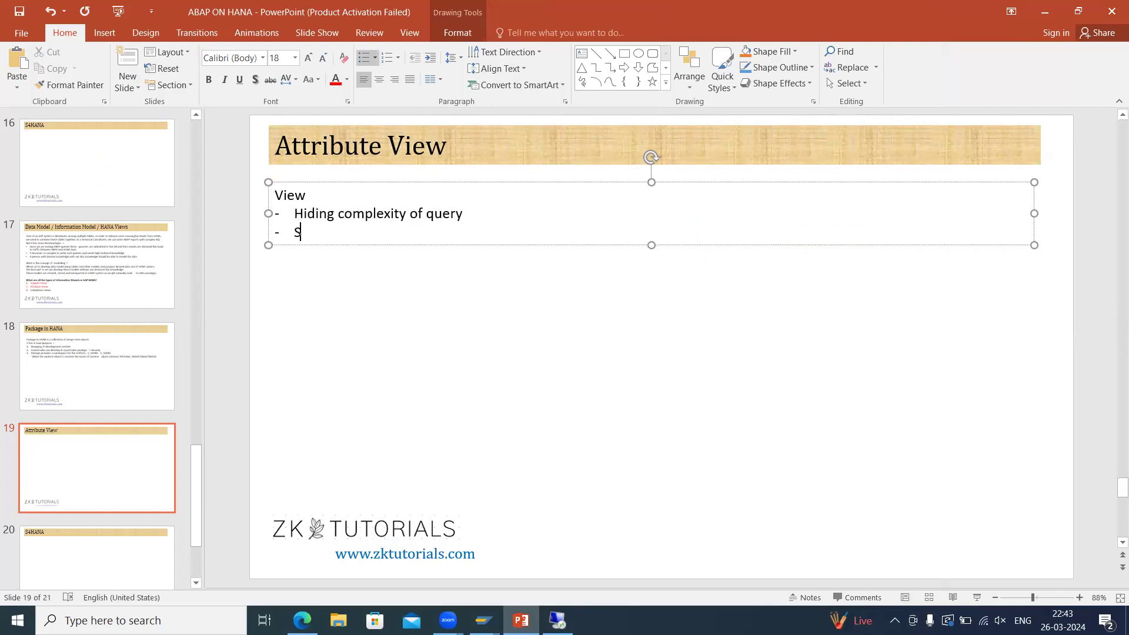
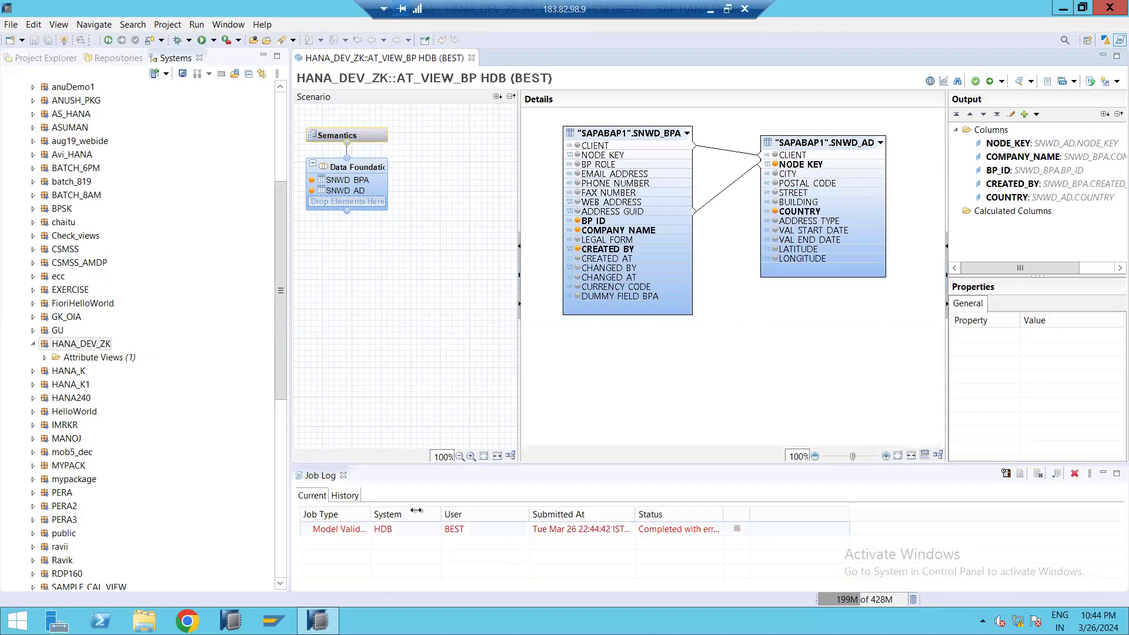
# Step: Open the details of the failed model validation job in HANA Studio and enlarge them to read the full error
pyautogui.doubleClick(546, 531)
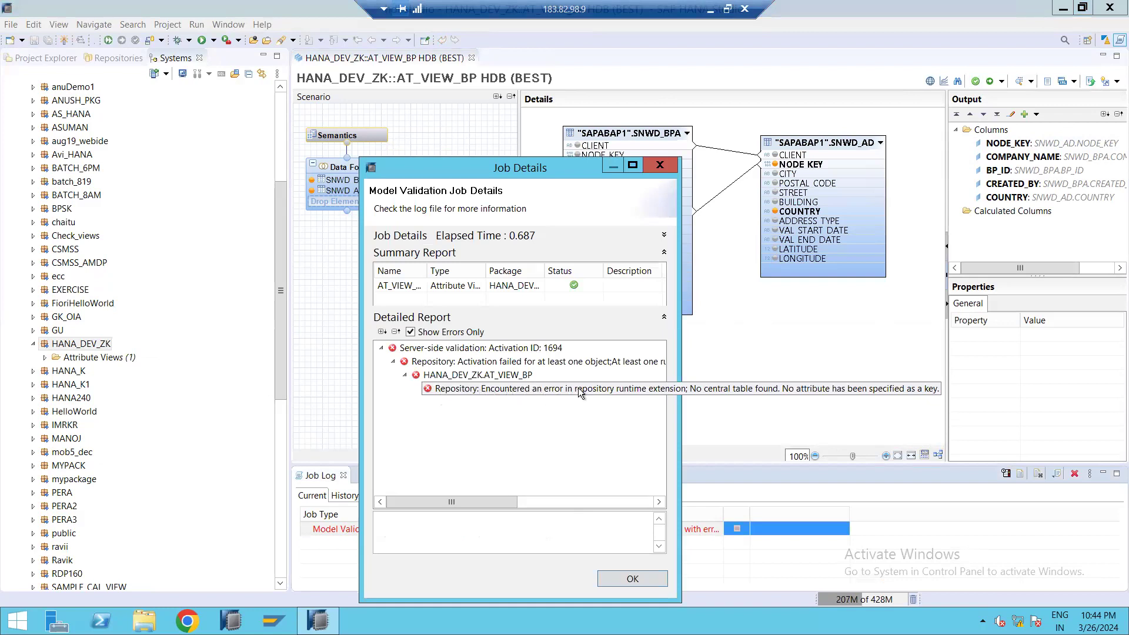
pyautogui.click(641, 391)
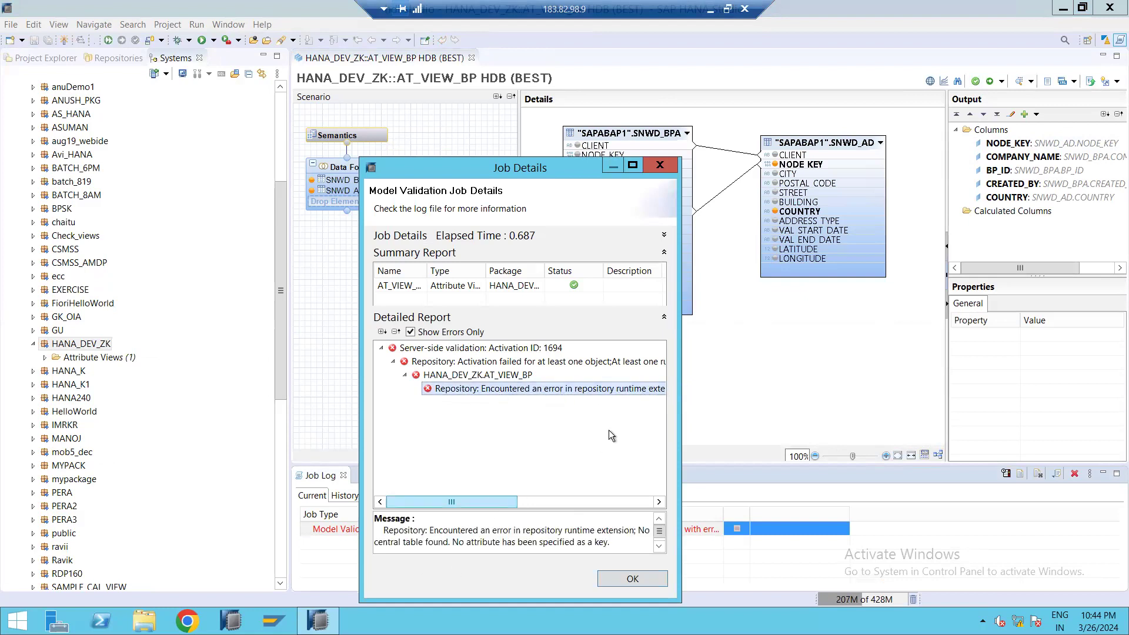
pyautogui.moveTo(679, 394); pyautogui.dragTo(1099, 409)
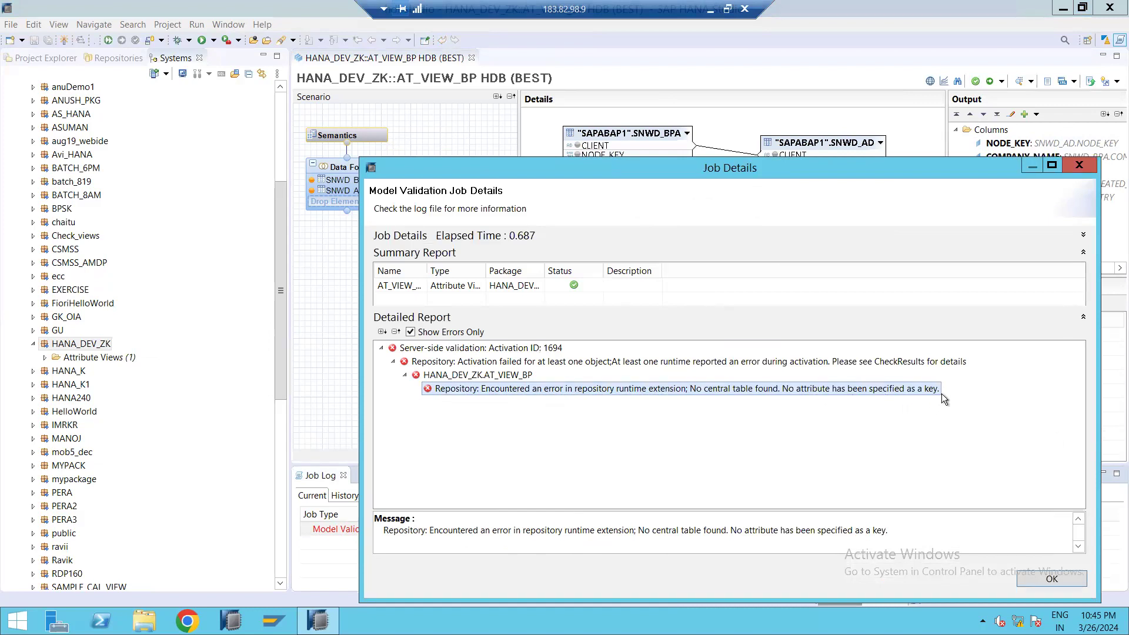
# Step: Compare the validation error with the key column note on the Attribute View slide, return to HANA Studio and close the job details
pyautogui.click(729, 9)
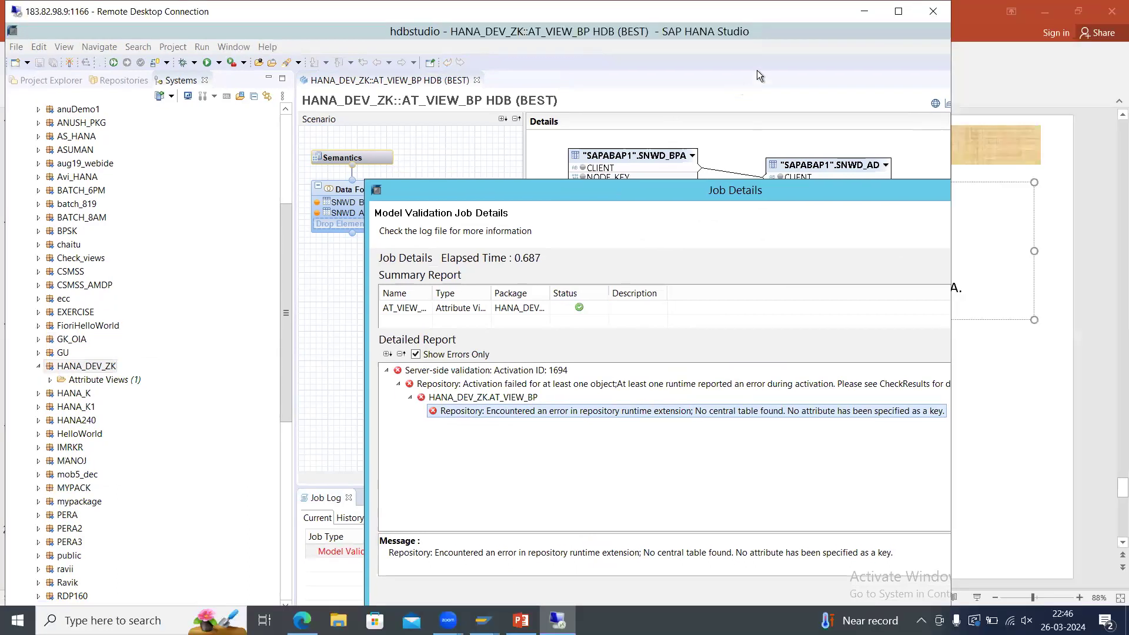
pyautogui.hotkey('alt', 'Tab')
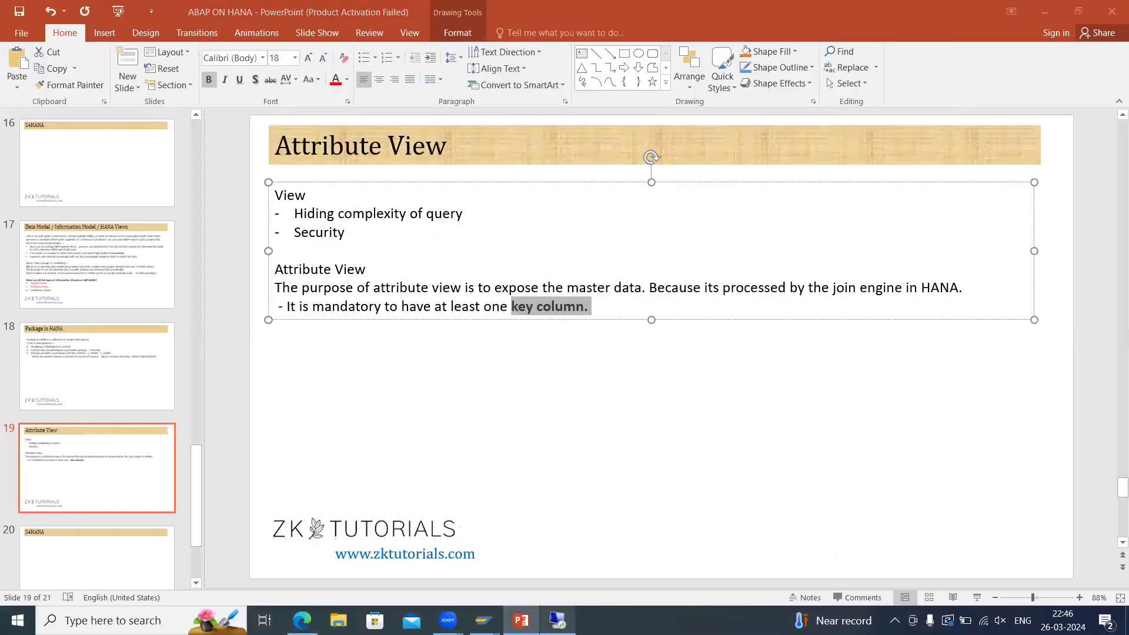
pyautogui.hotkey('alt', 'Tab')
pyautogui.press('ctrl+alt+Break')
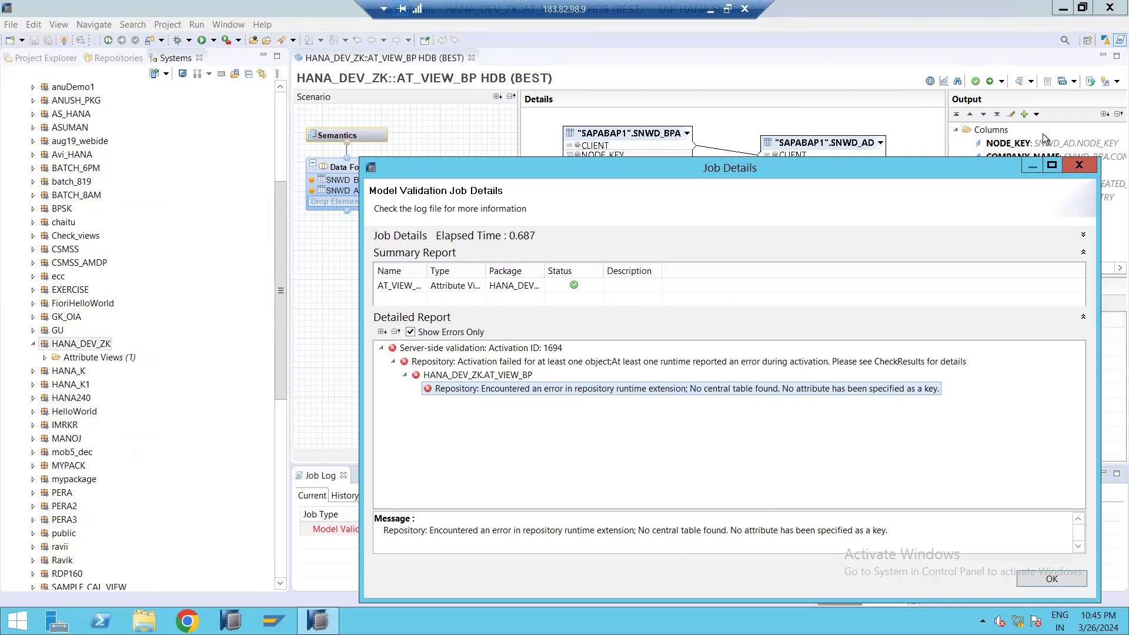
pyautogui.click(1079, 167)
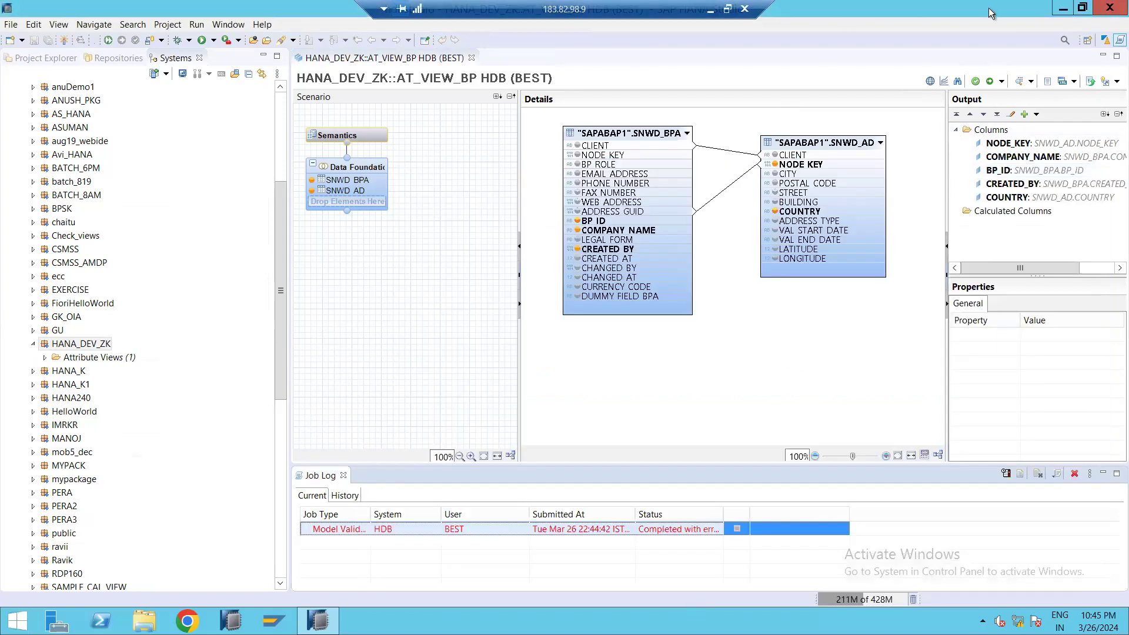
pyautogui.click(998, 147)
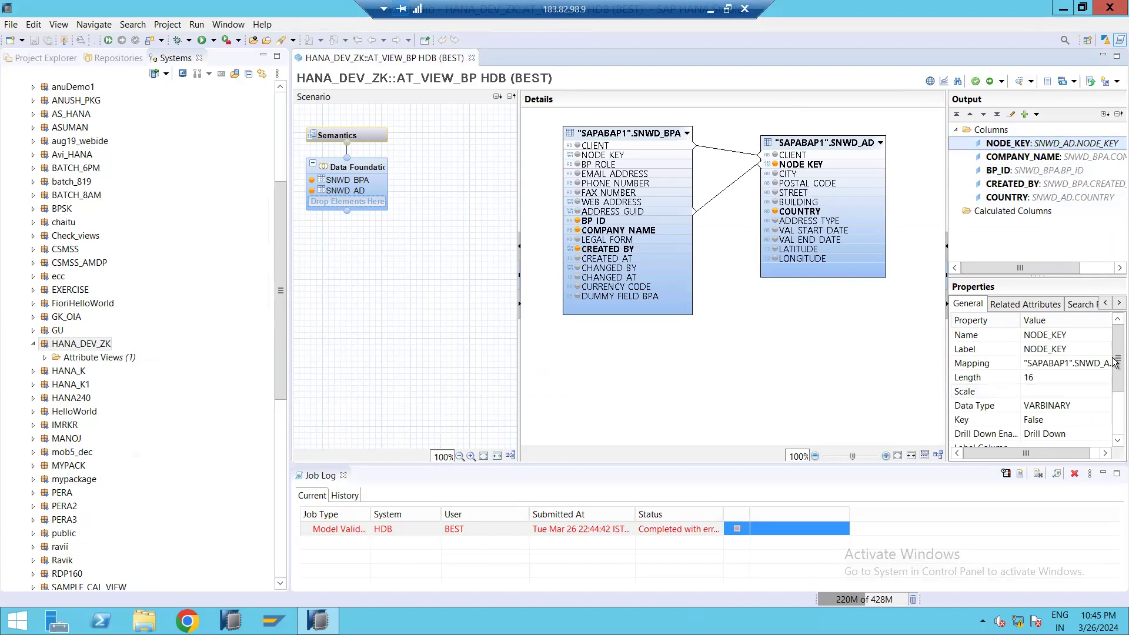
pyautogui.scroll(-2, 1020, 383)
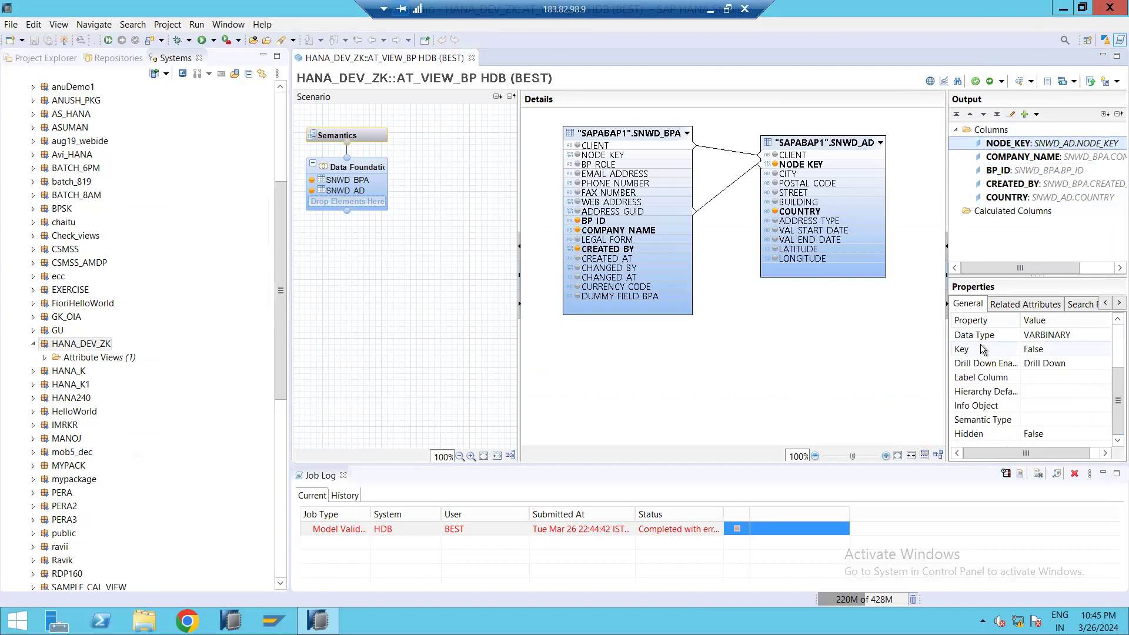
pyautogui.click(1048, 350)
pyautogui.click(1048, 350)
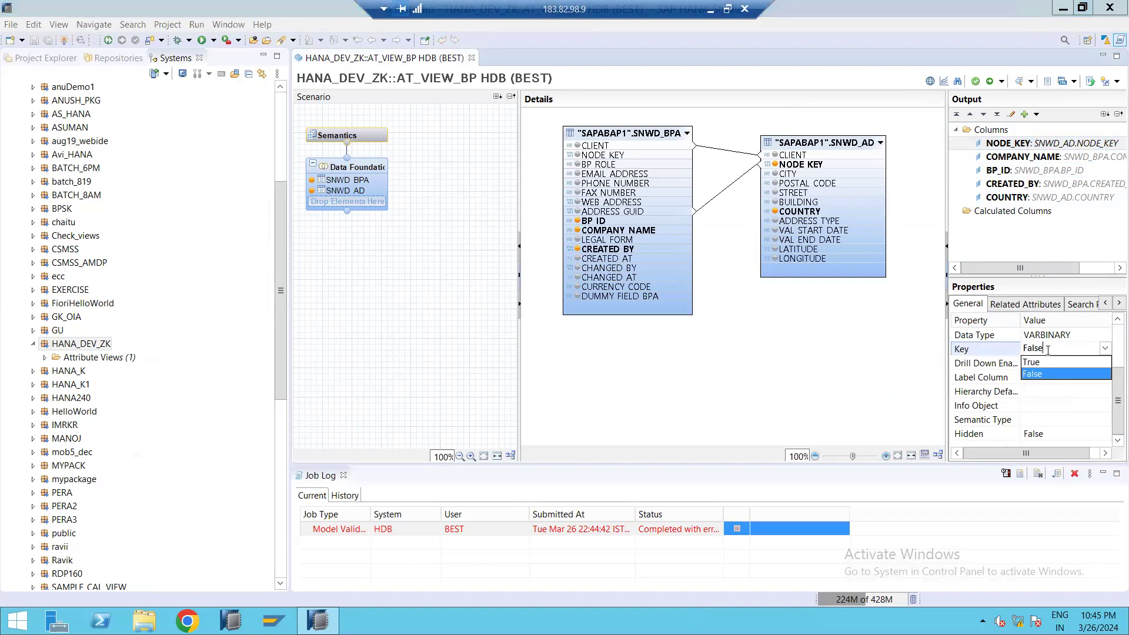
pyautogui.click(1004, 336)
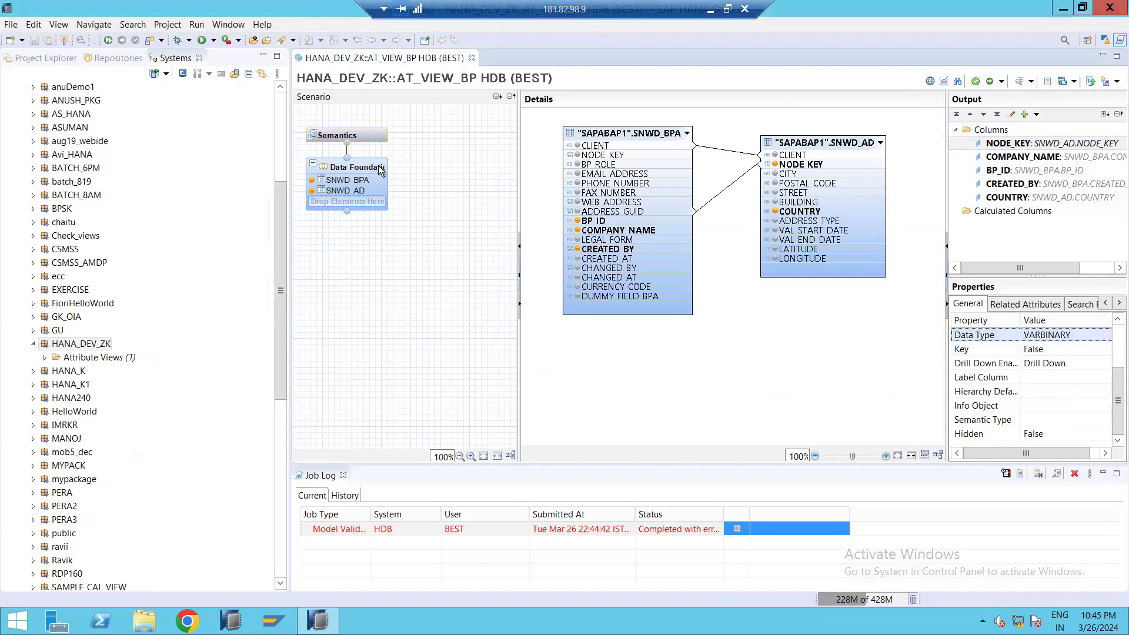
# Step: Mark NODE_KEY as a key column in the view's semantics
pyautogui.click(367, 172)
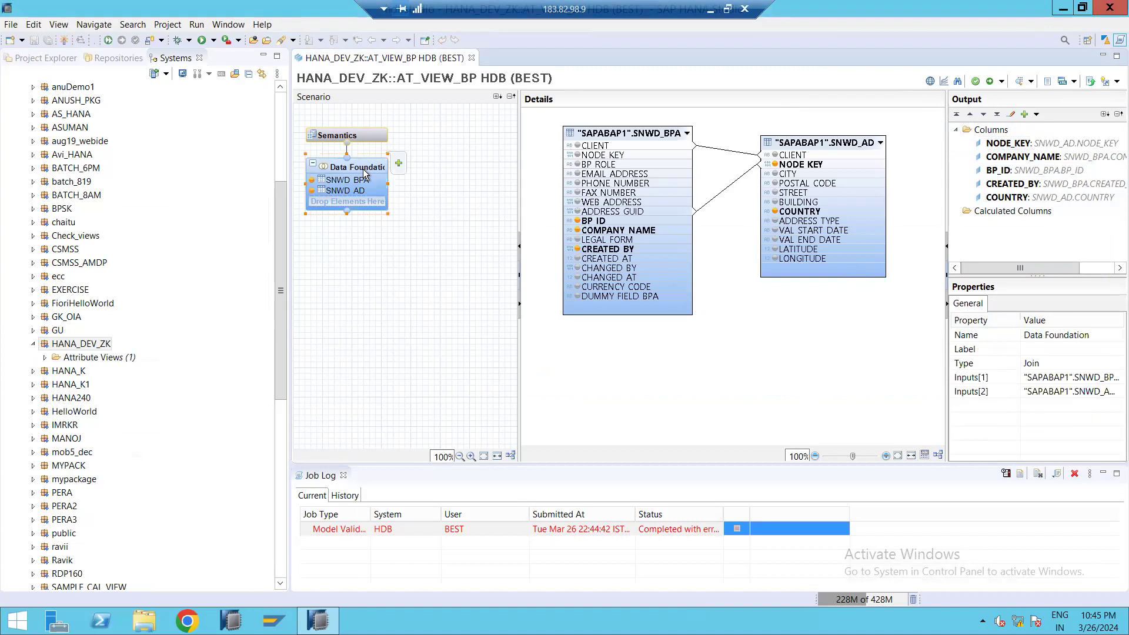
pyautogui.click(344, 140)
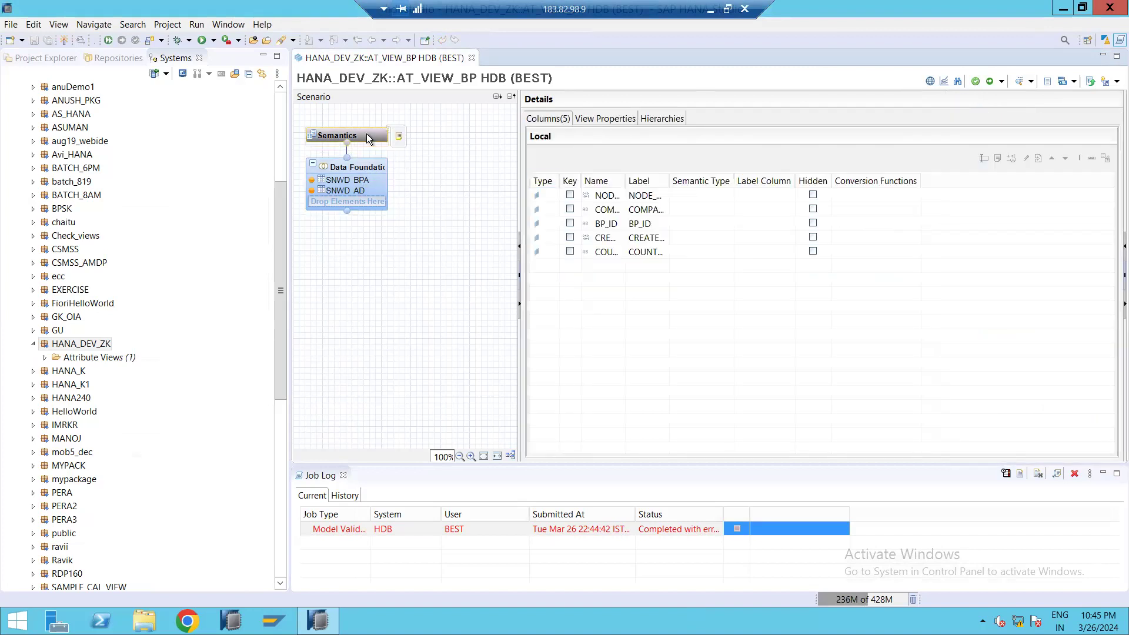
pyautogui.click(570, 194)
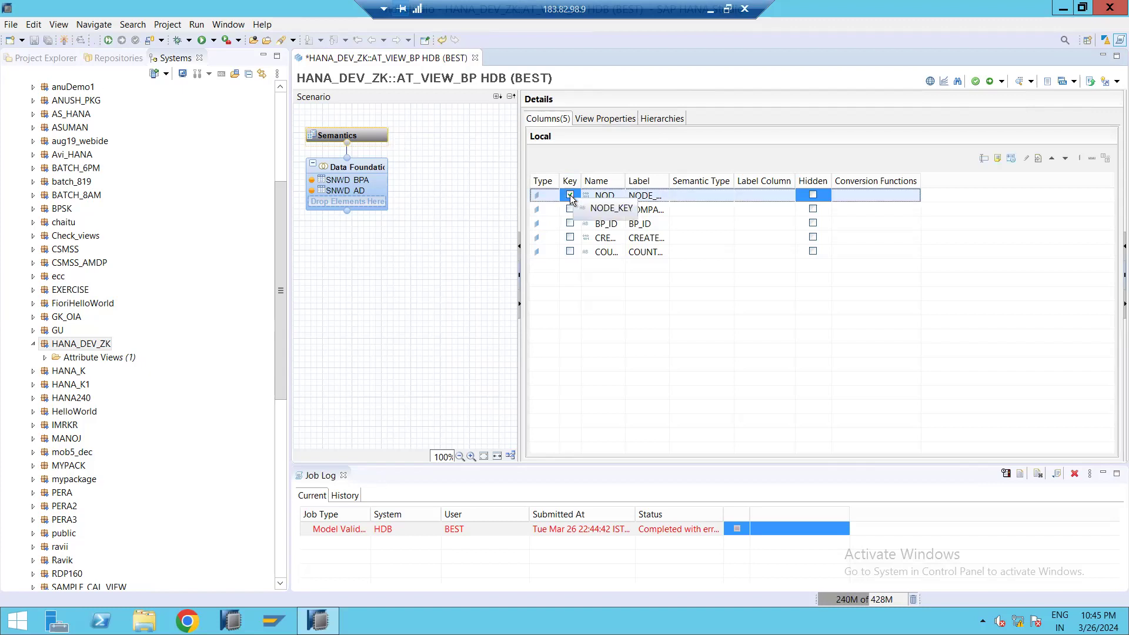
# Step: Set the Key property of the NODE_KEY output column in the Data Foundation to True
pyautogui.click(369, 181)
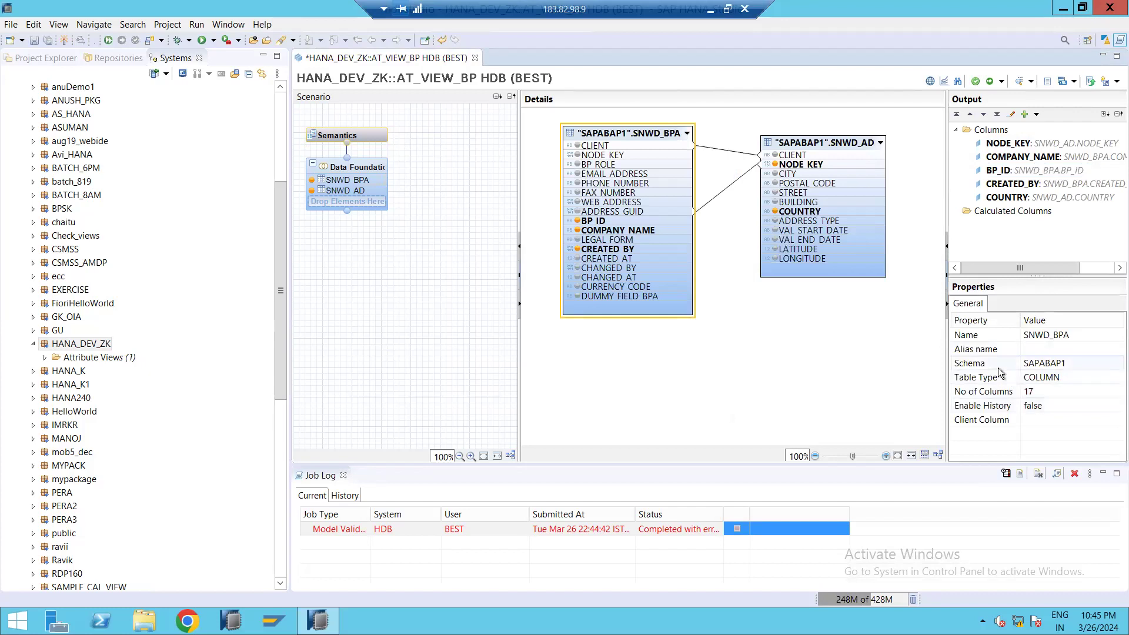
pyautogui.doubleClick(1004, 144)
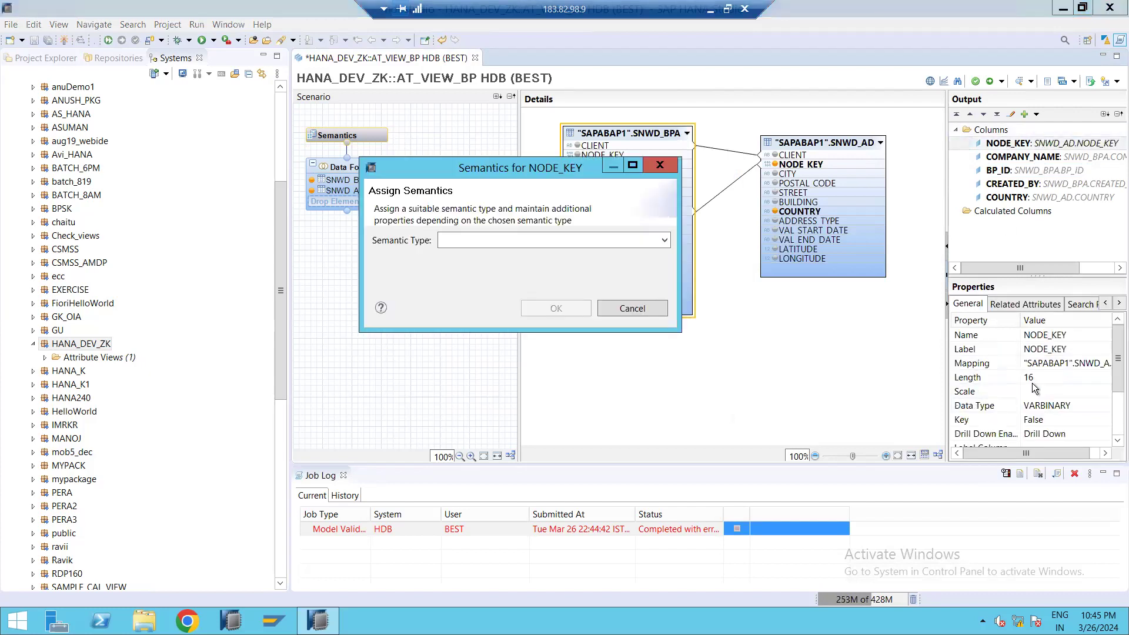
pyautogui.click(655, 312)
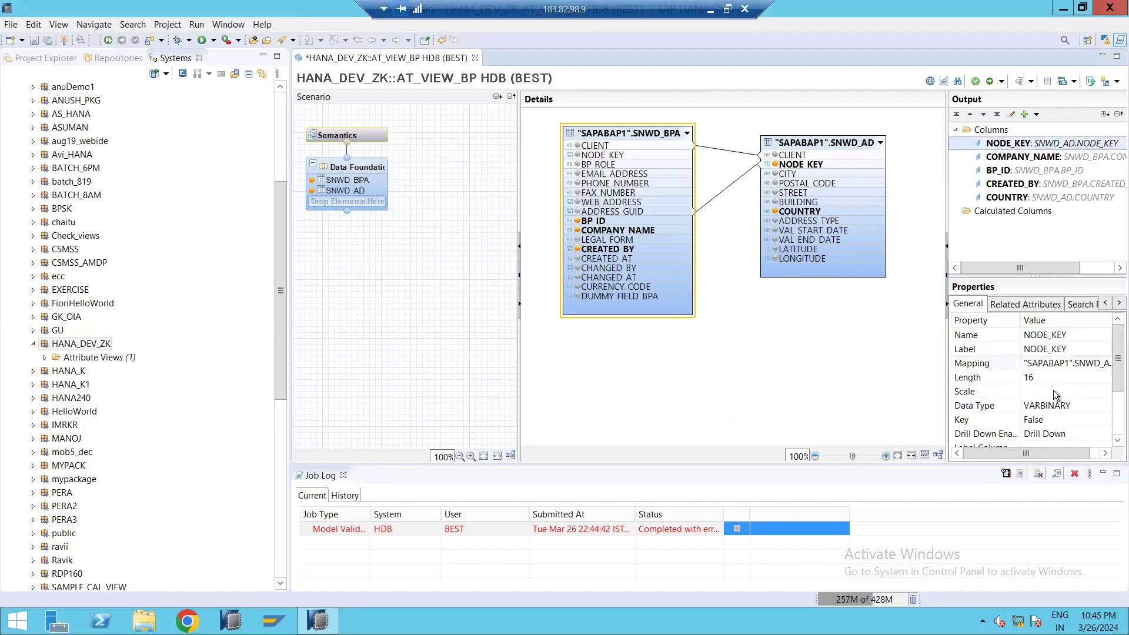
pyautogui.click(1039, 417)
pyautogui.click(1106, 419)
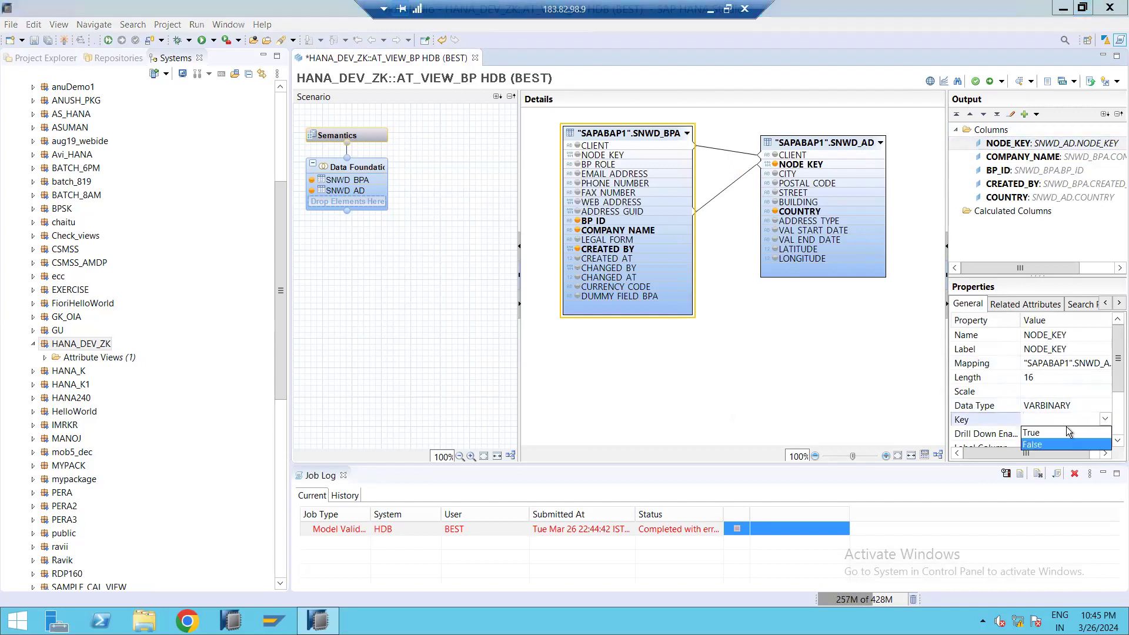
pyautogui.click(1047, 434)
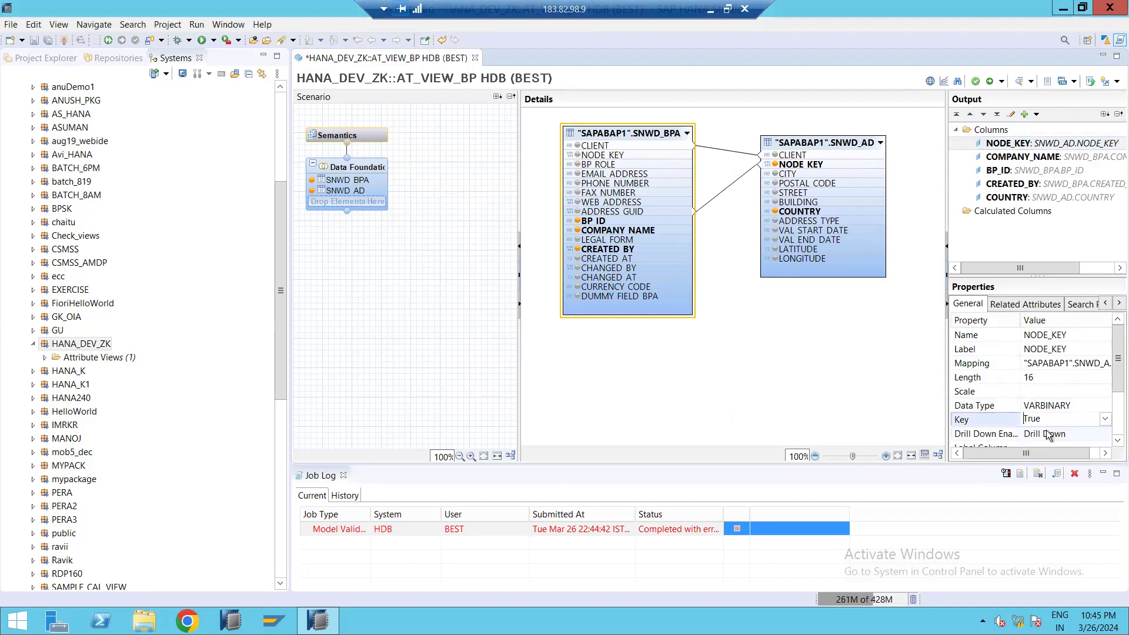
# Step: Validate the AT_VIEW_BP attribute view and activate it without assigning it to a change
pyautogui.click(976, 81)
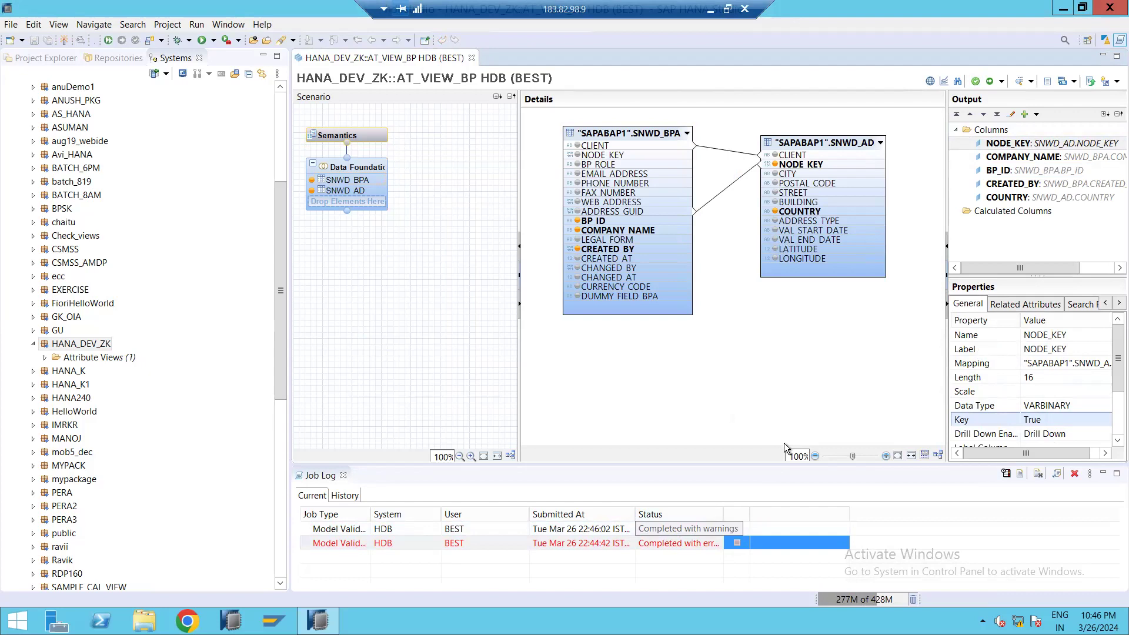
pyautogui.click(989, 85)
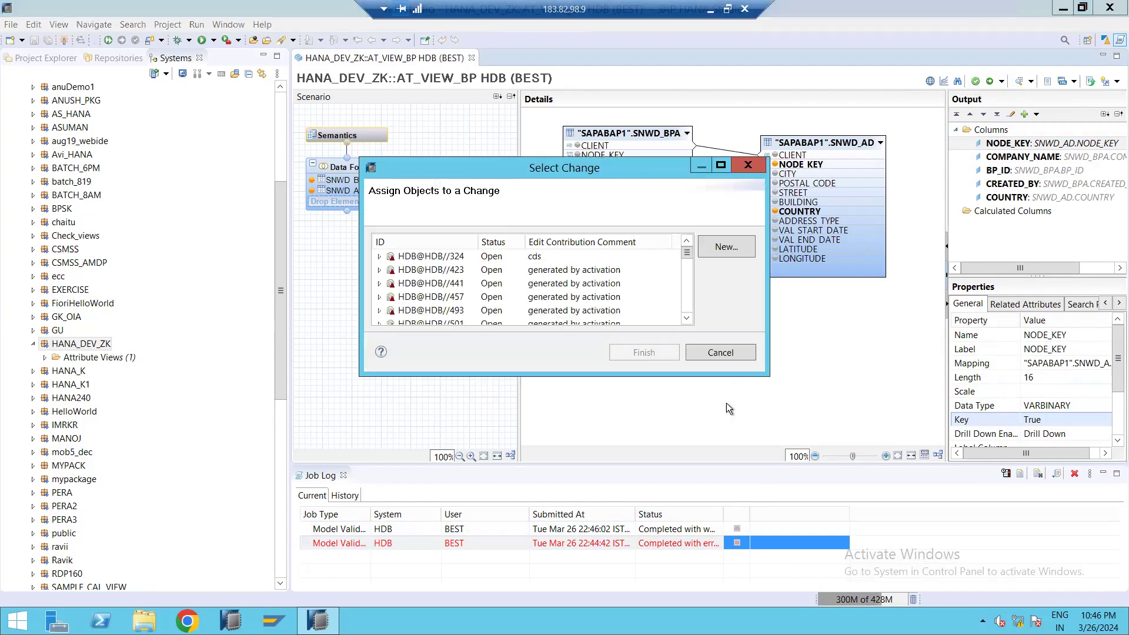
pyautogui.click(715, 347)
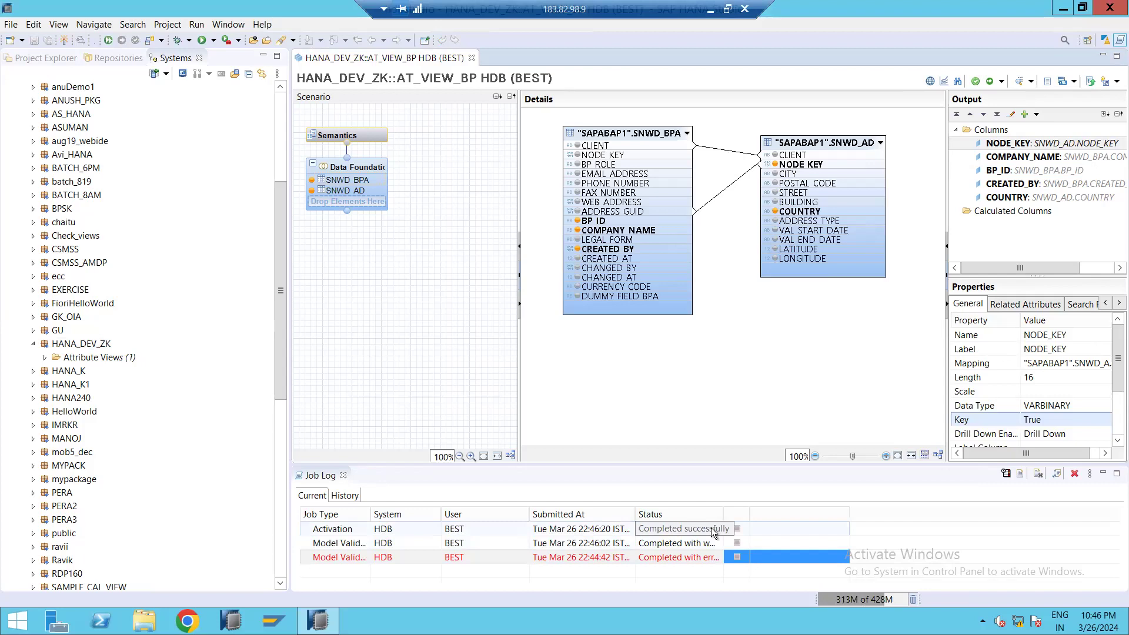
# Step: Preview the activated view's raw data and widen the NODE_KEY, COMPANY_NAME and BP_ID columns to read their values
pyautogui.click(1017, 85)
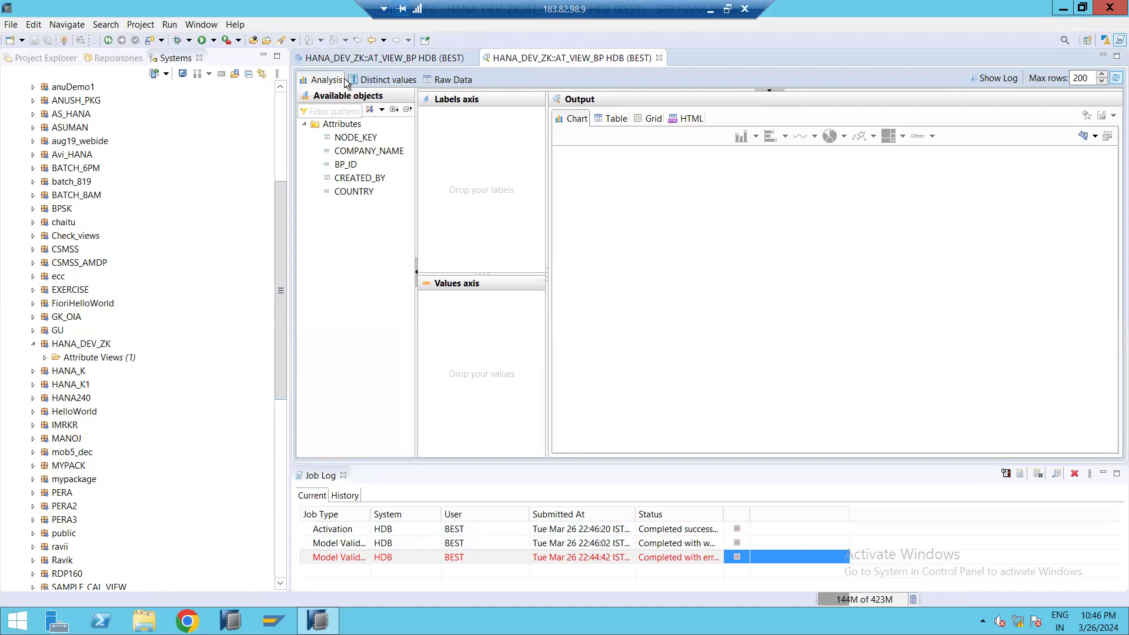
pyautogui.click(384, 80)
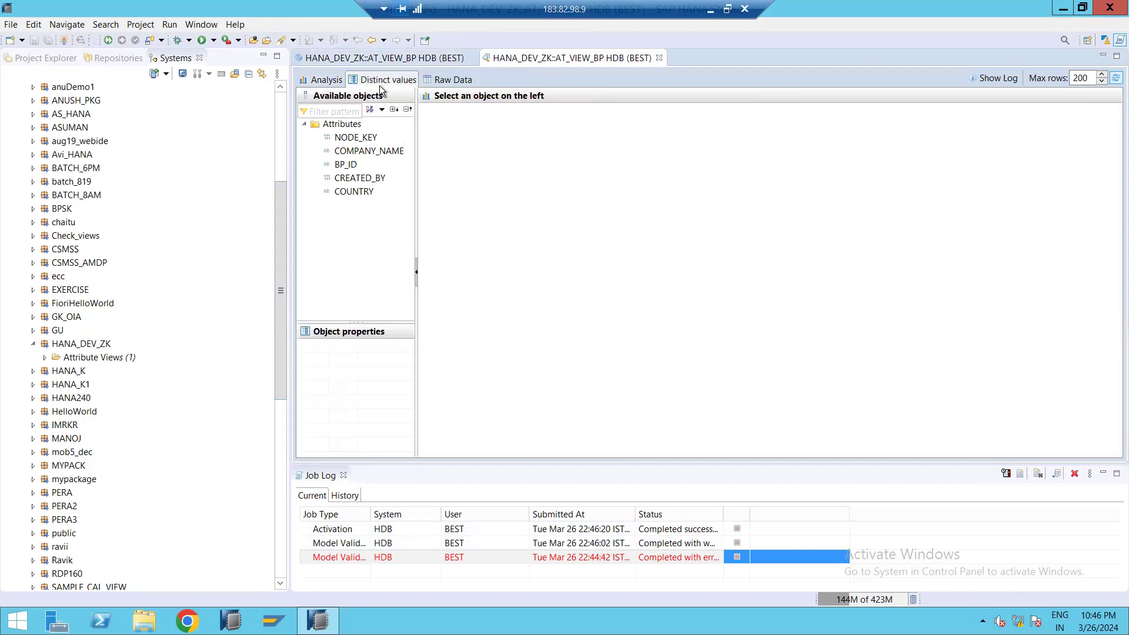
pyautogui.click(459, 80)
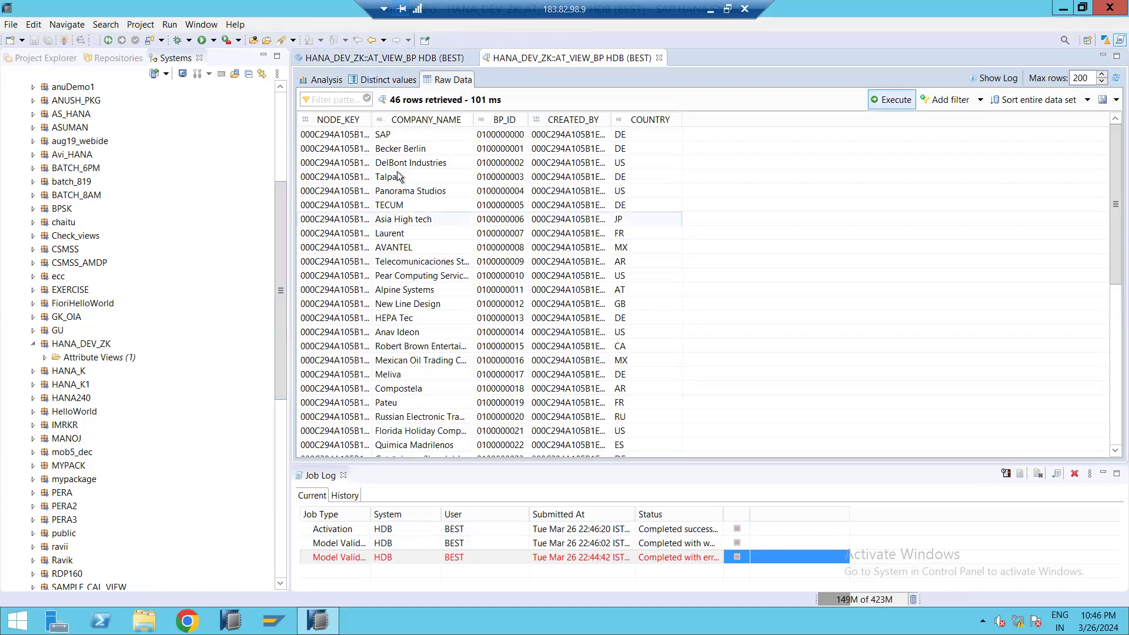
pyautogui.moveTo(373, 120); pyautogui.dragTo(450, 120)
pyautogui.scroll(-1, 509, 123)
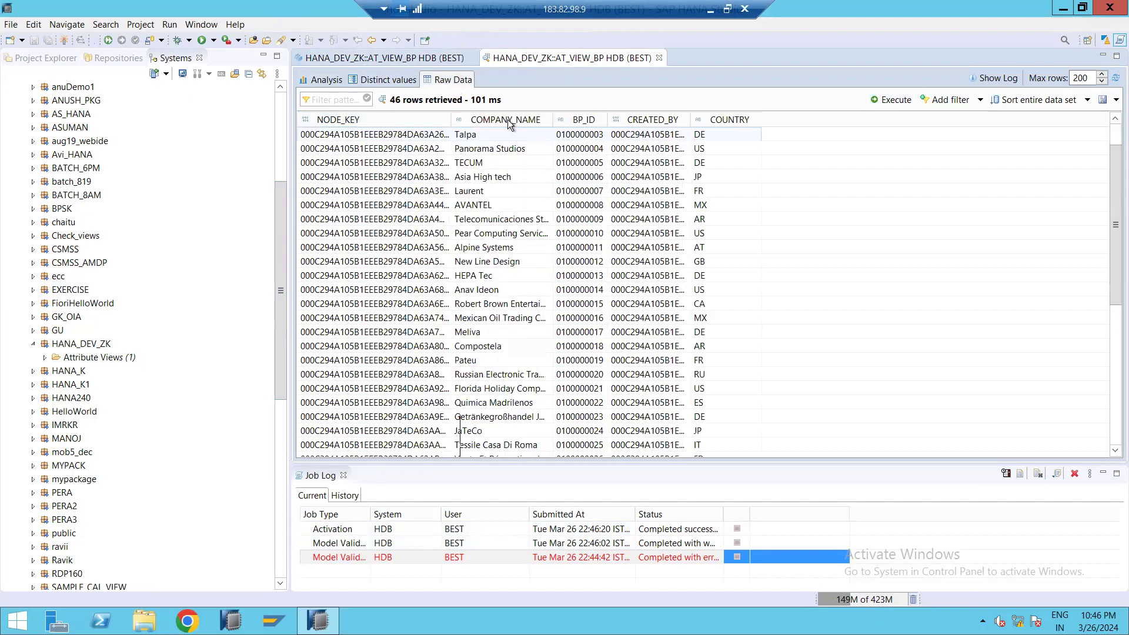
pyautogui.moveTo(553, 119); pyautogui.dragTo(806, 136)
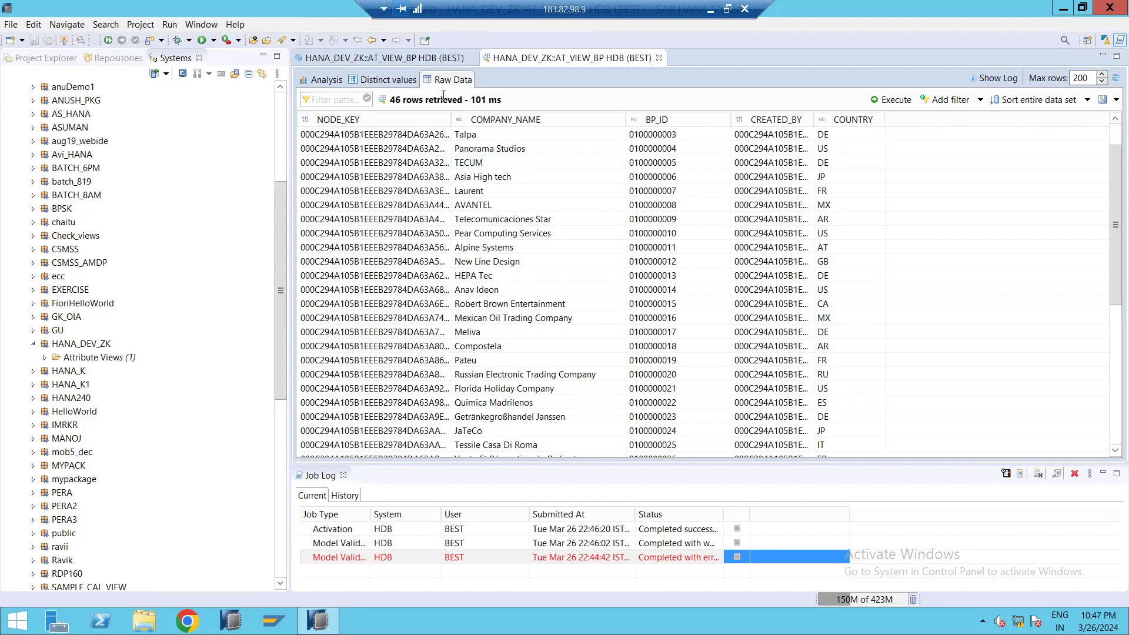
# Step: Return to the AT_VIEW_BP editor, collapse its join diagram and inspect the properties of the SNWD_BPA table
pyautogui.hotkey('ctrl', 'pageup')
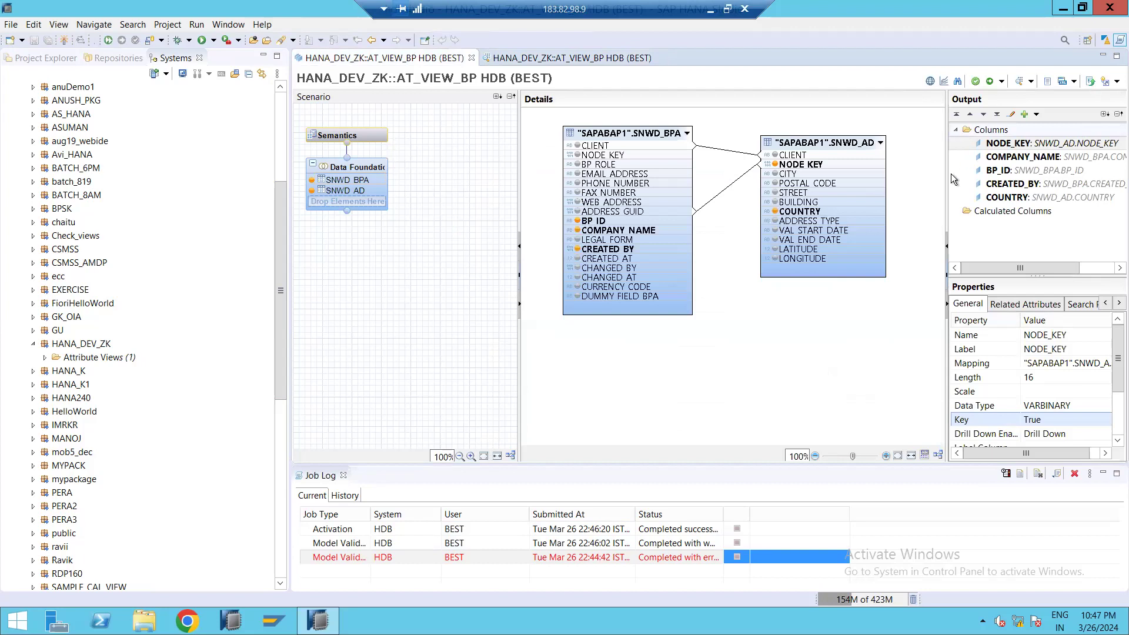
pyautogui.click(940, 247)
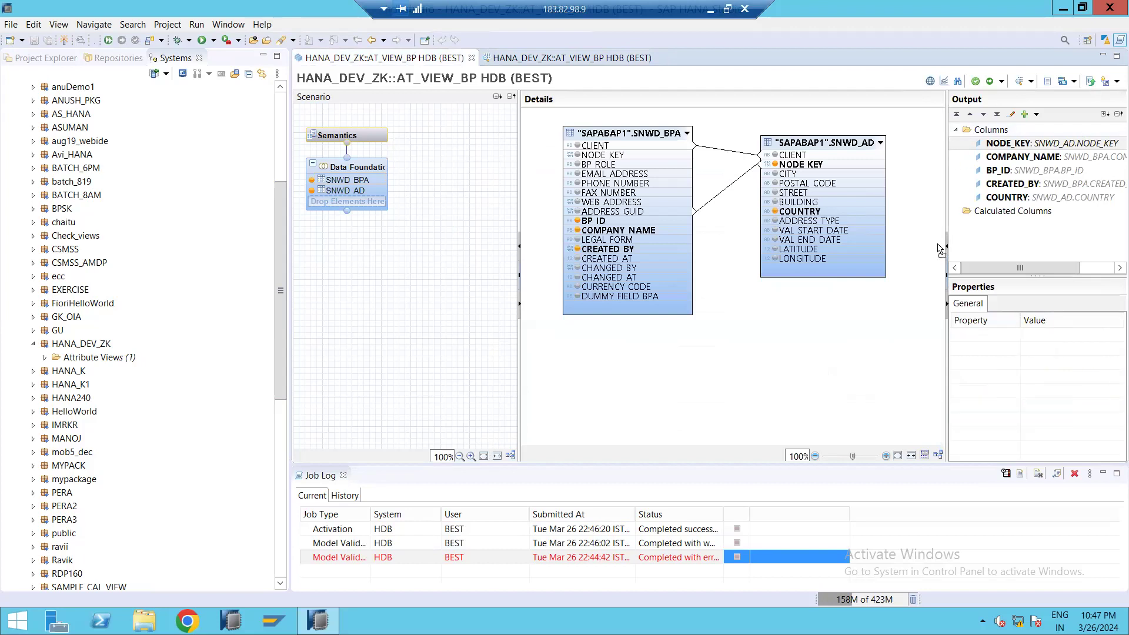
pyautogui.click(947, 247)
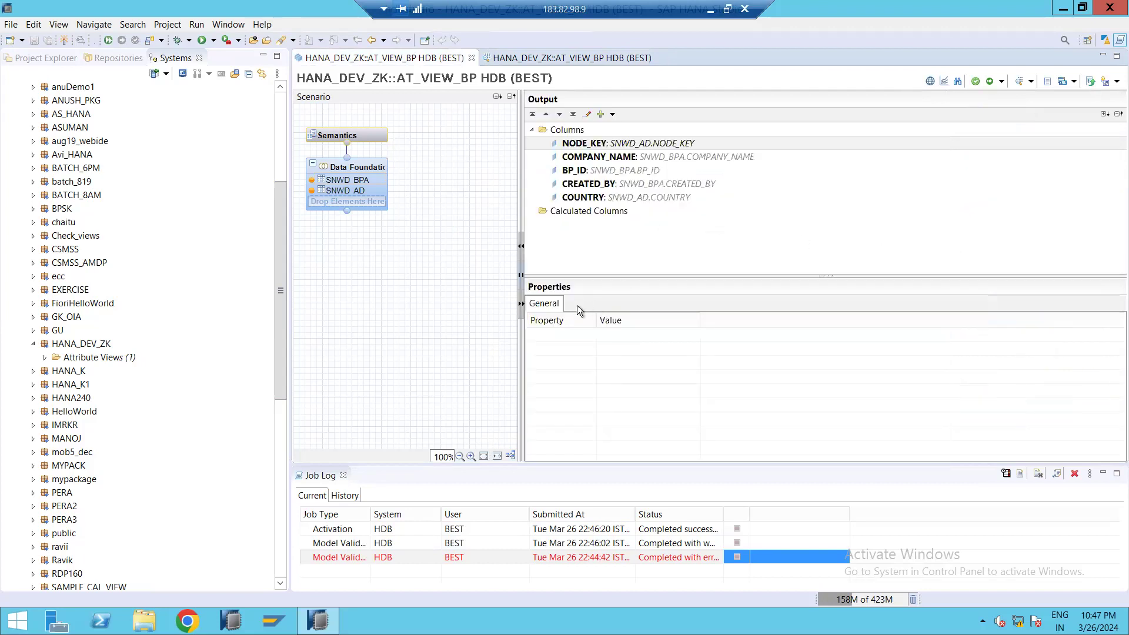
pyautogui.click(329, 184)
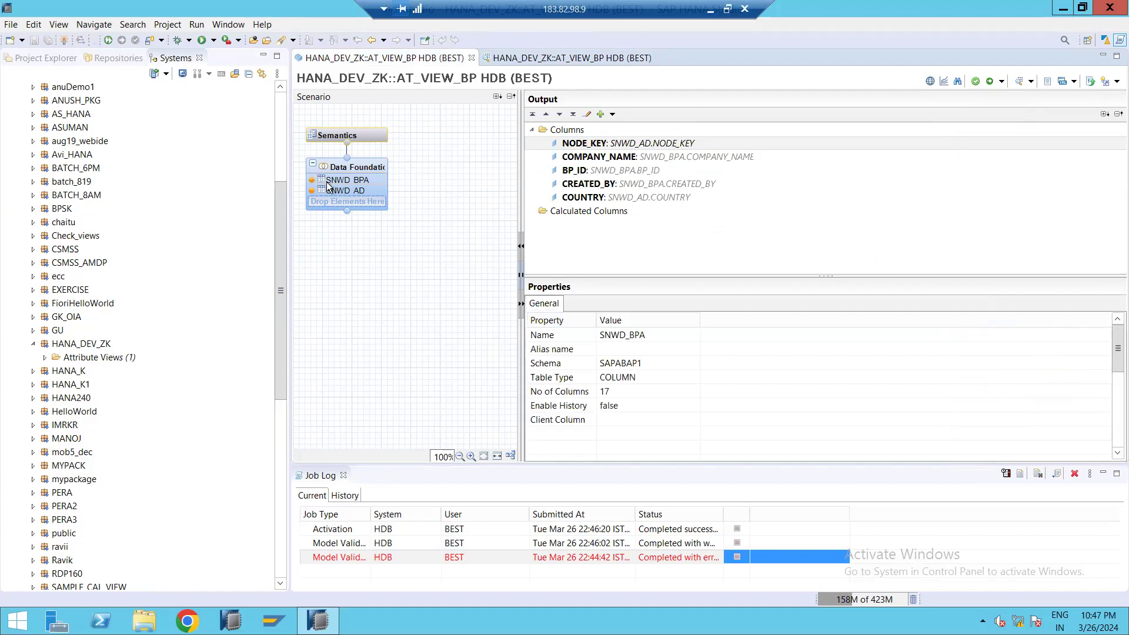
# Step: Open the view properties of AT_VIEW_BP from its Semantics node to read the column view name
pyautogui.click(370, 136)
pyautogui.click(609, 119)
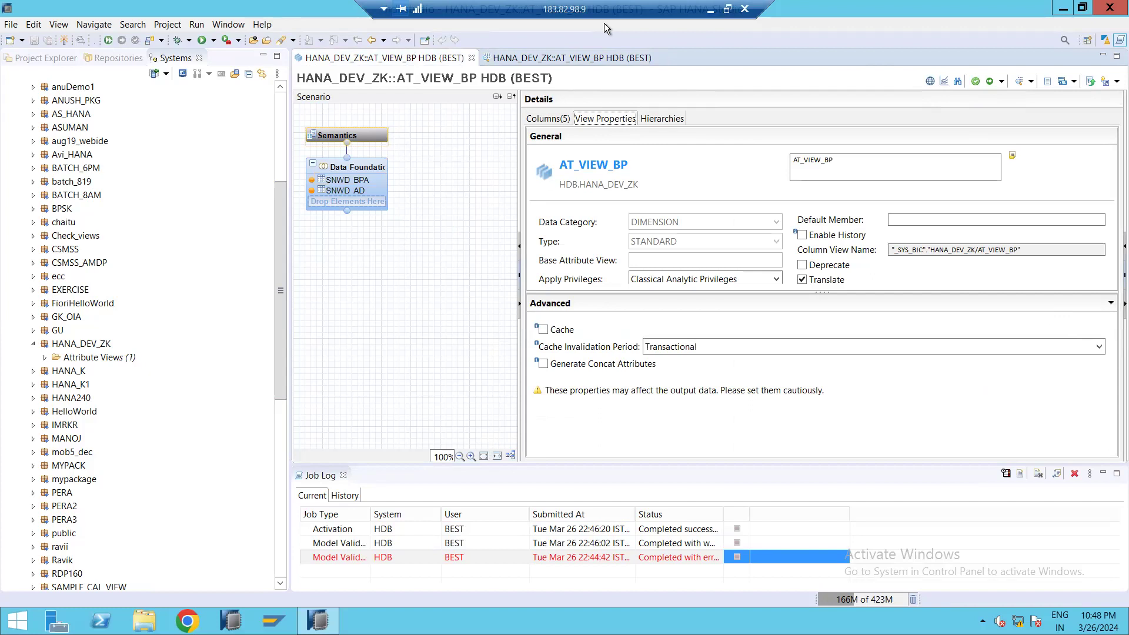
pyautogui.doubleClick(160, 13)
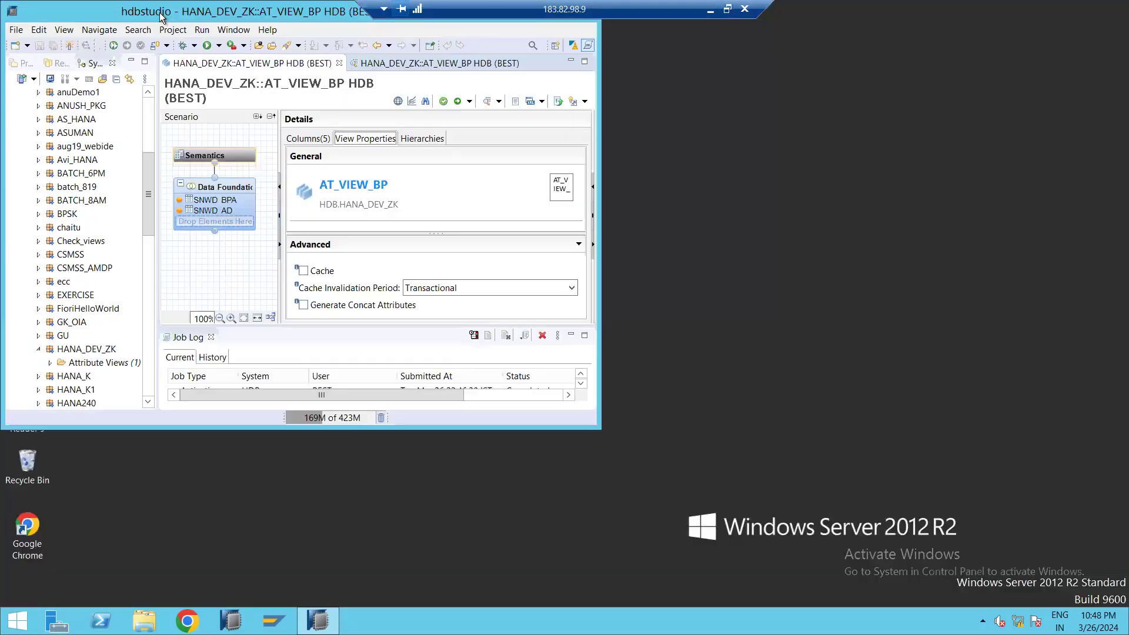
pyautogui.doubleClick(161, 14)
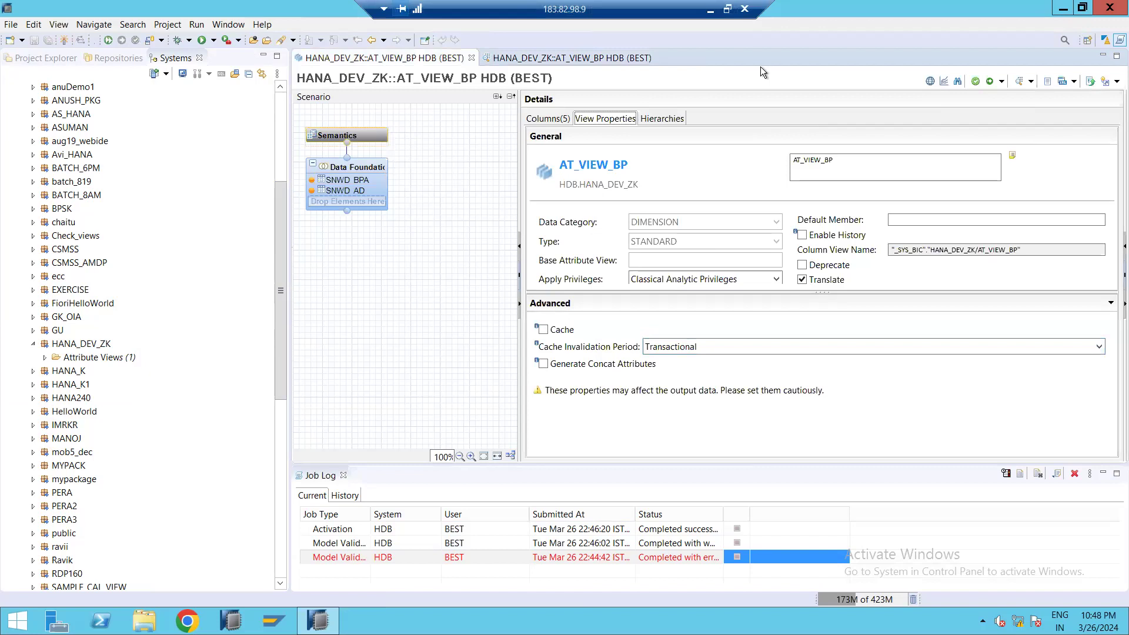
# Step: Switch to the ABAP ON HANA presentation, review the Package in HANA slide and return to the remote HANA Studio
pyautogui.click(727, 9)
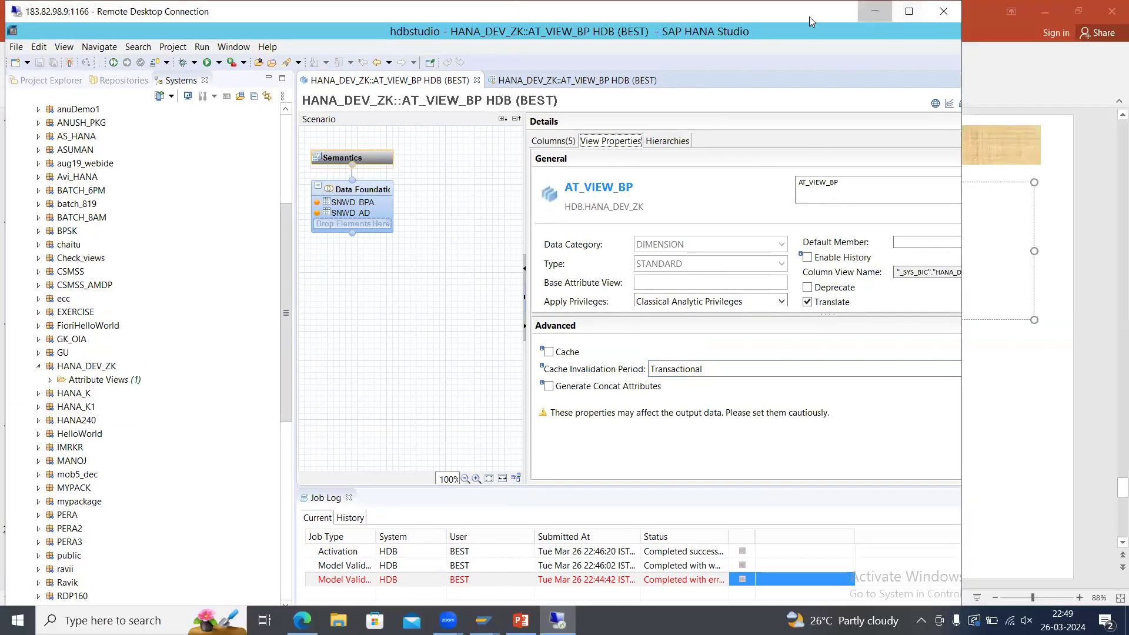
pyautogui.click(876, 11)
pyautogui.click(60, 317)
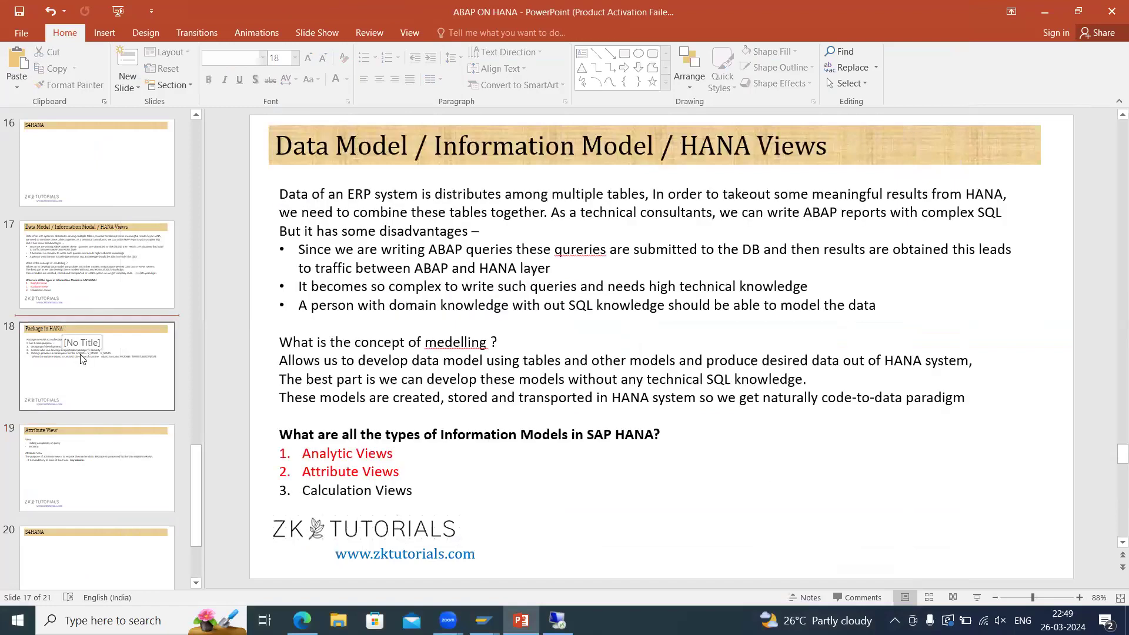
pyautogui.click(81, 358)
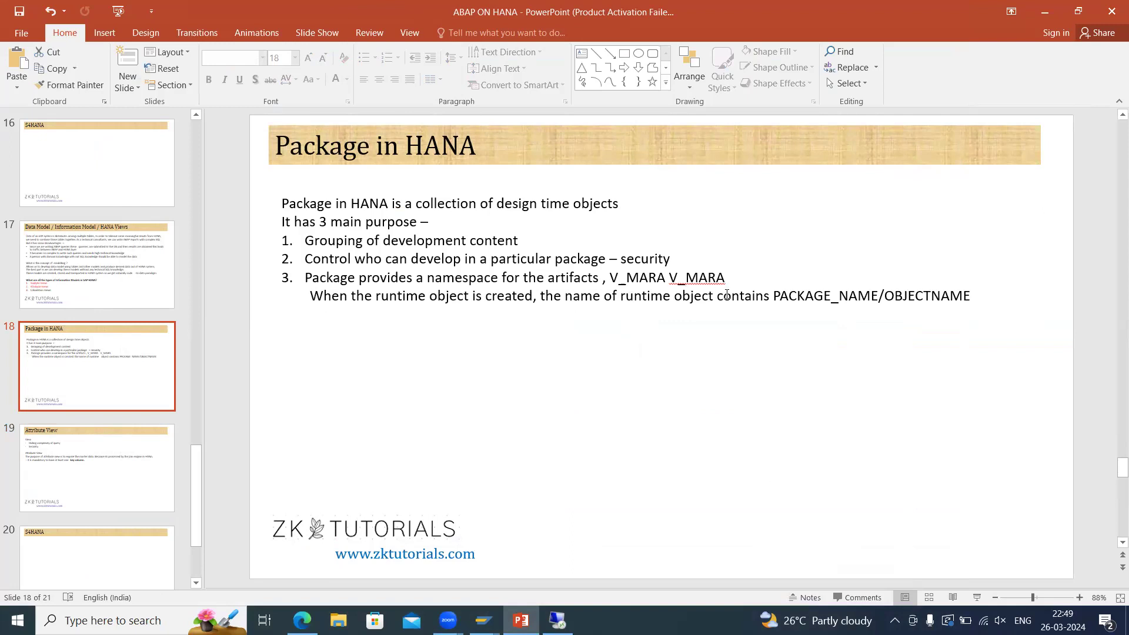
pyautogui.click(578, 513)
pyautogui.click(909, 12)
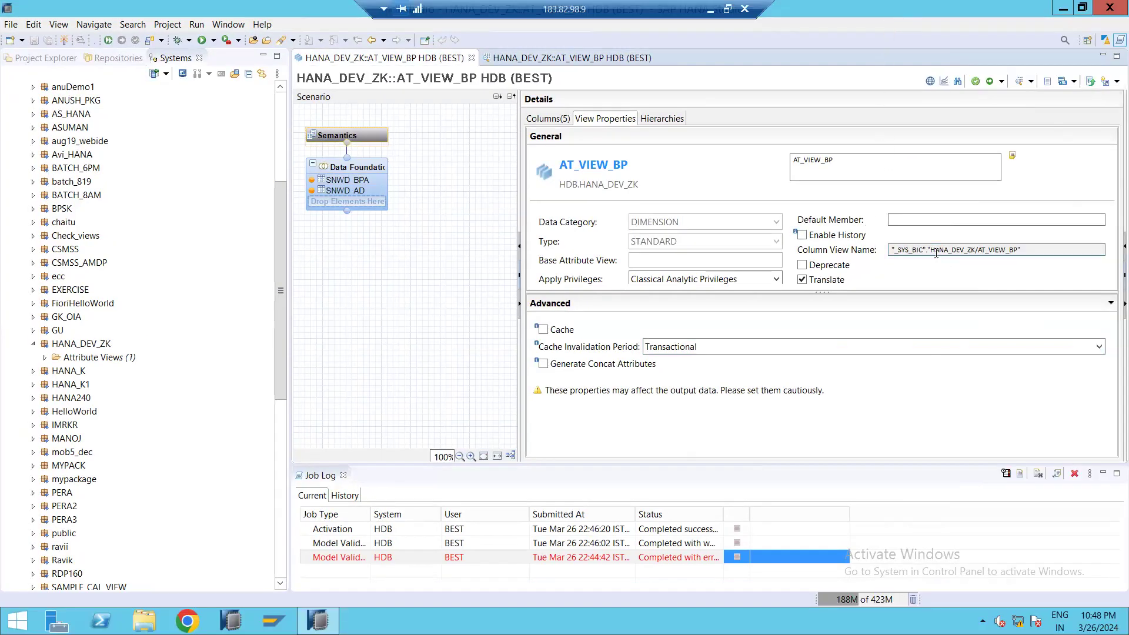
# Step: Compare the HANA_DEV_ZK package in the systems tree with the package part of the column view name
pyautogui.click(87, 348)
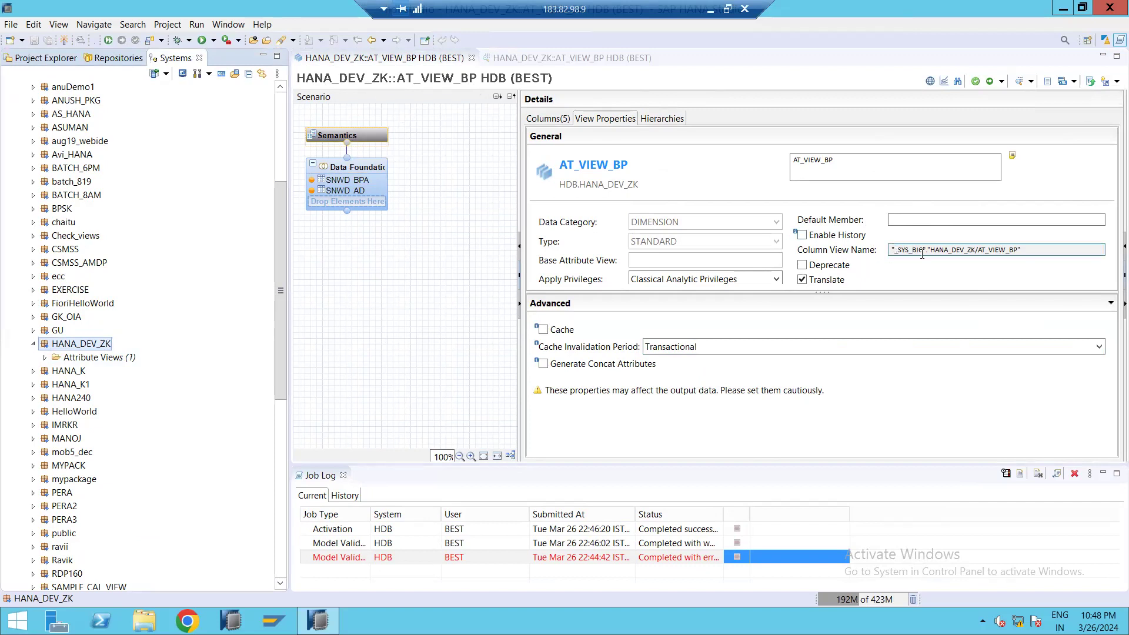
pyautogui.moveTo(937, 250); pyautogui.dragTo(976, 250)
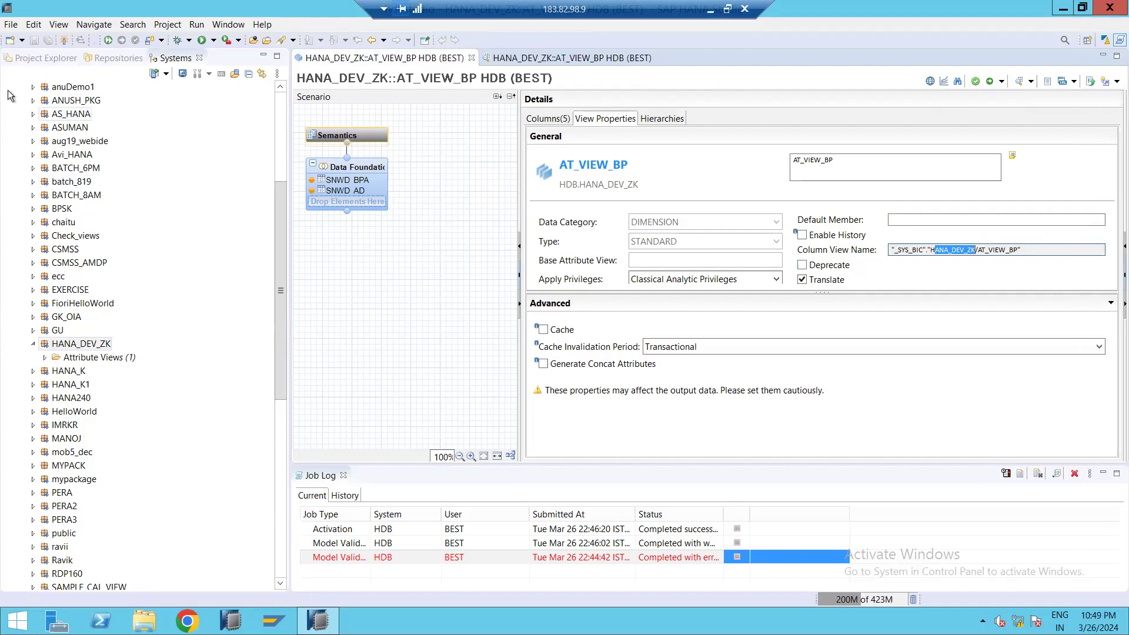
# Step: Collapse the HANA_DEV_ZK package and Content folder, and link the systems tree with the editor to locate AT_VIEW_BP
pyautogui.click(281, 174)
pyautogui.moveTo(281, 171); pyautogui.dragTo(280, 259)
pyautogui.click(48, 345)
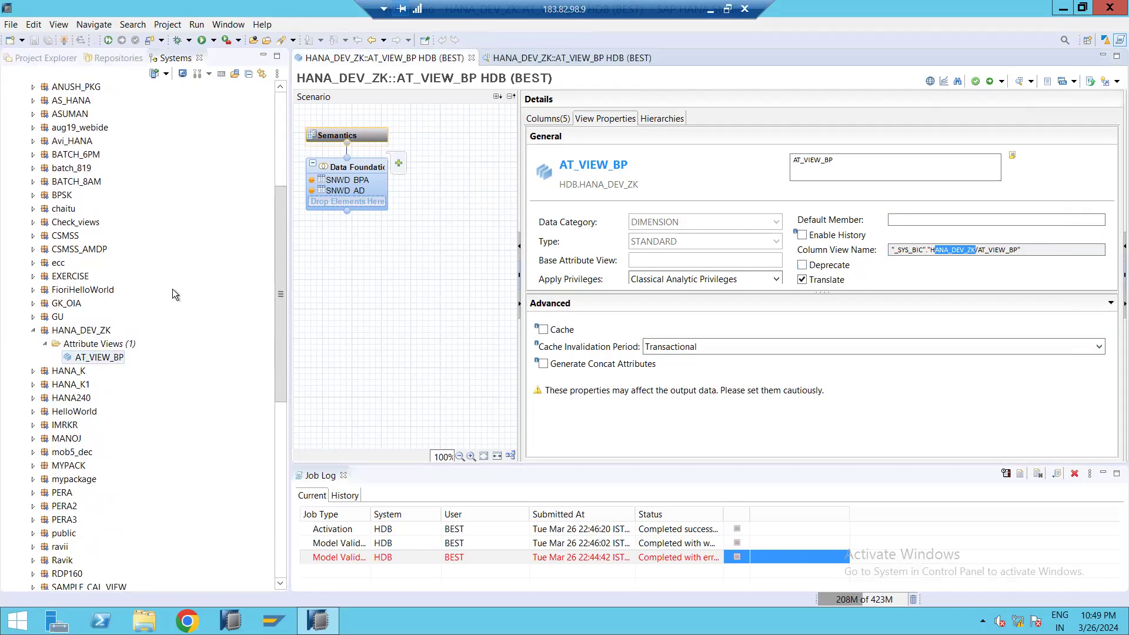
pyautogui.click(34, 333)
pyautogui.scroll(10, 76, 236)
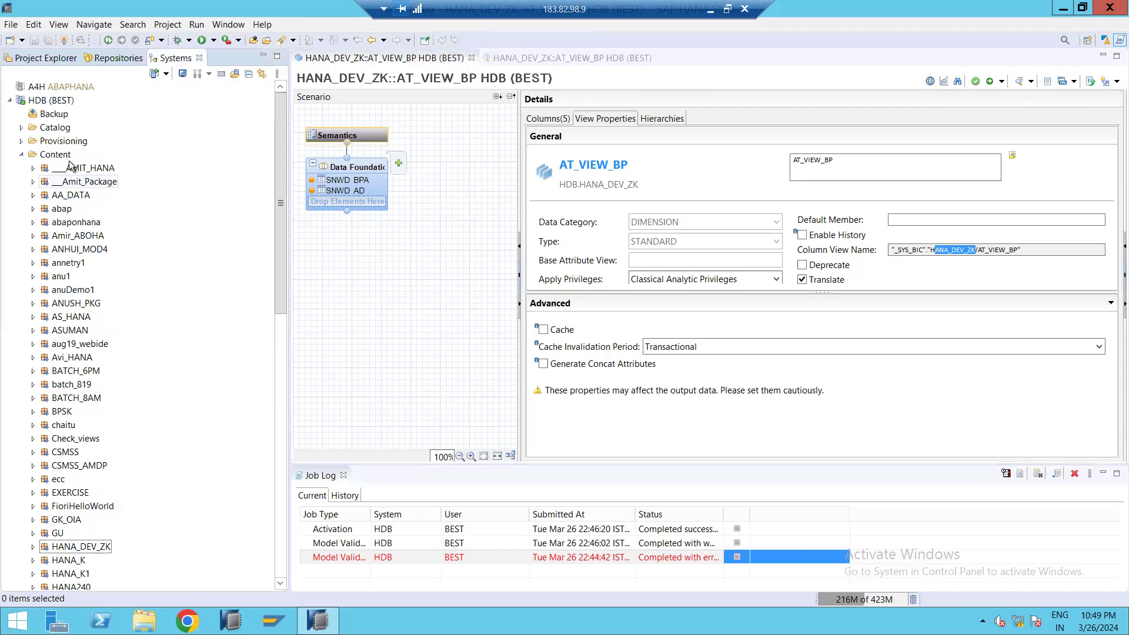
pyautogui.click(21, 154)
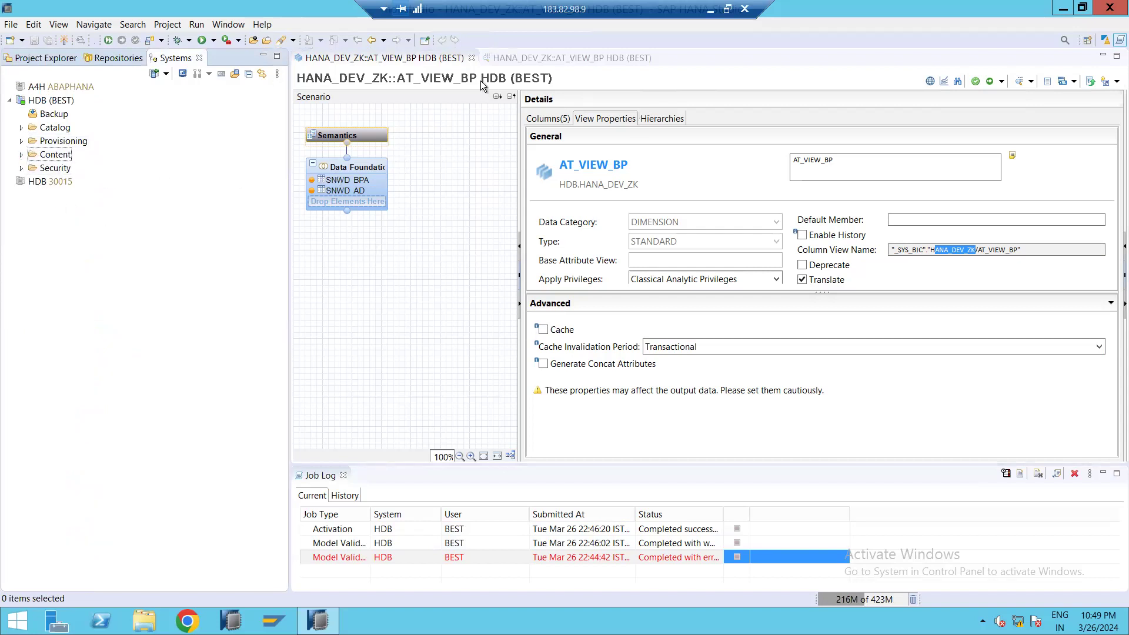
pyautogui.click(259, 77)
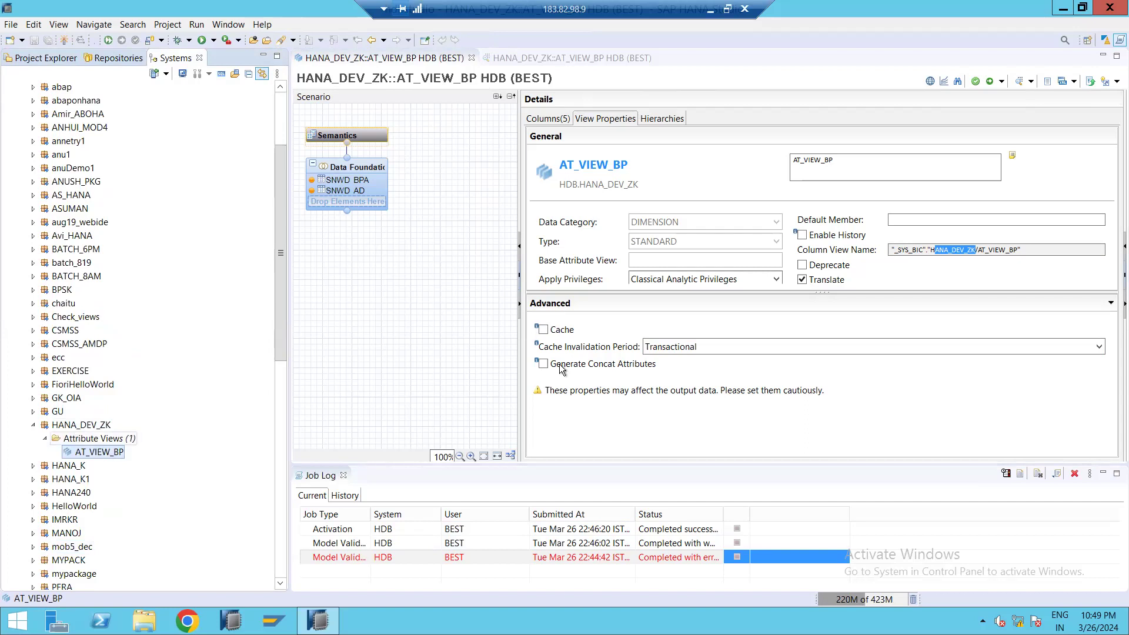
# Step: Copy the full column view name of AT_VIEW_BP and open an SQL console for the HDB (BEST) system
pyautogui.moveTo(935, 252); pyautogui.dragTo(980, 254)
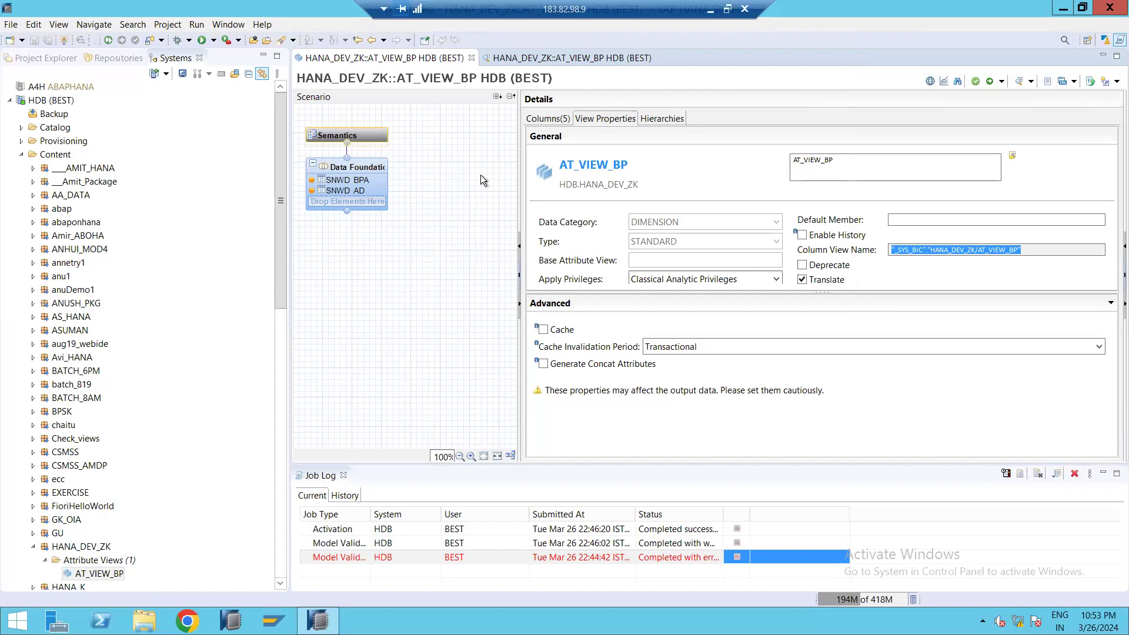
pyautogui.click(897, 250)
pyautogui.moveTo(1026, 247); pyautogui.dragTo(648, 190)
pyautogui.hotkey('ctrl', 'c')
pyautogui.click(53, 101)
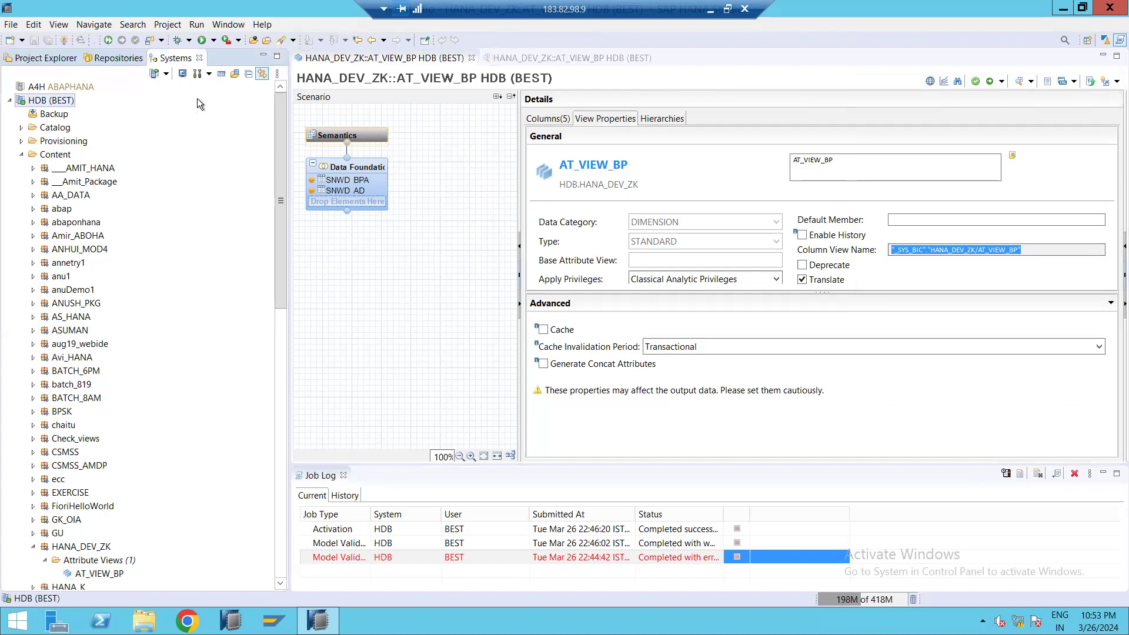
pyautogui.click(221, 75)
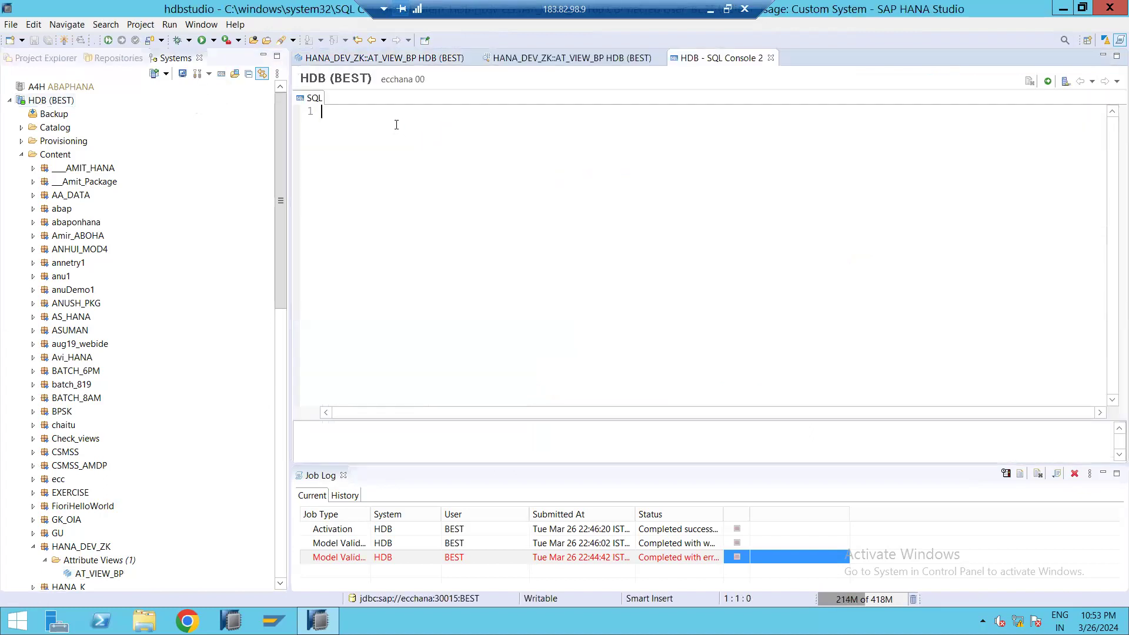
# Step: Write the query select * from "_SYS_BIC"."HANA_DEV_ZK/AT_VIEW_BP" in the SQL console
pyautogui.write('selecy')
pyautogui.press('BackSpace')
pyautogui.write('t fr')
pyautogui.press('BackSpace')
pyautogui.press('BackSpace')
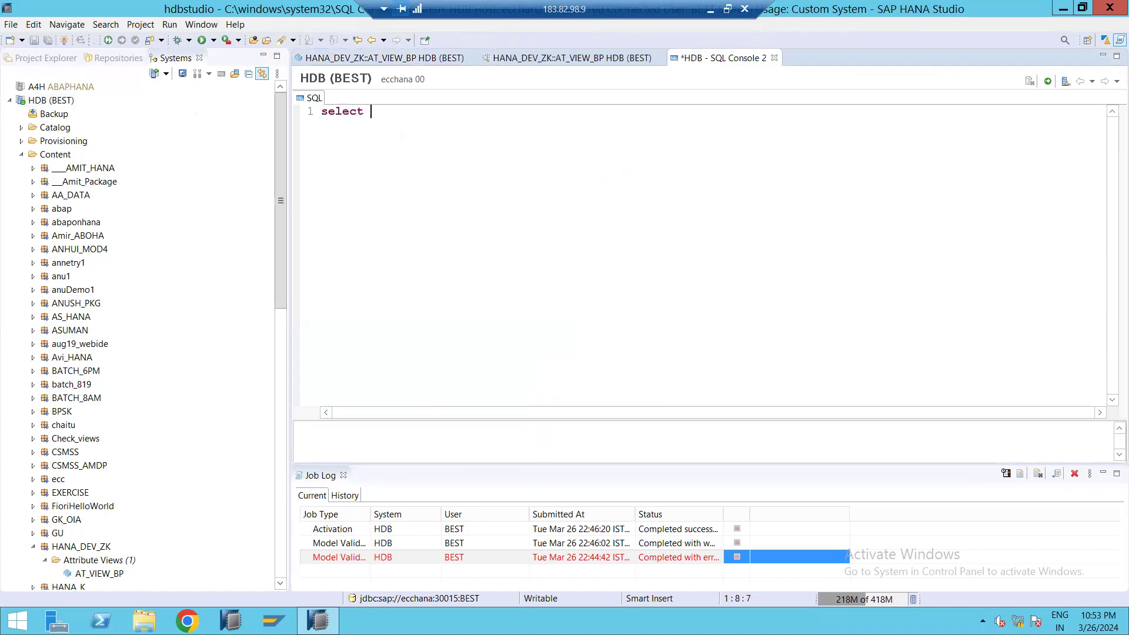
pyautogui.write('* from')
pyautogui.hotkey('ctrl', 'v')
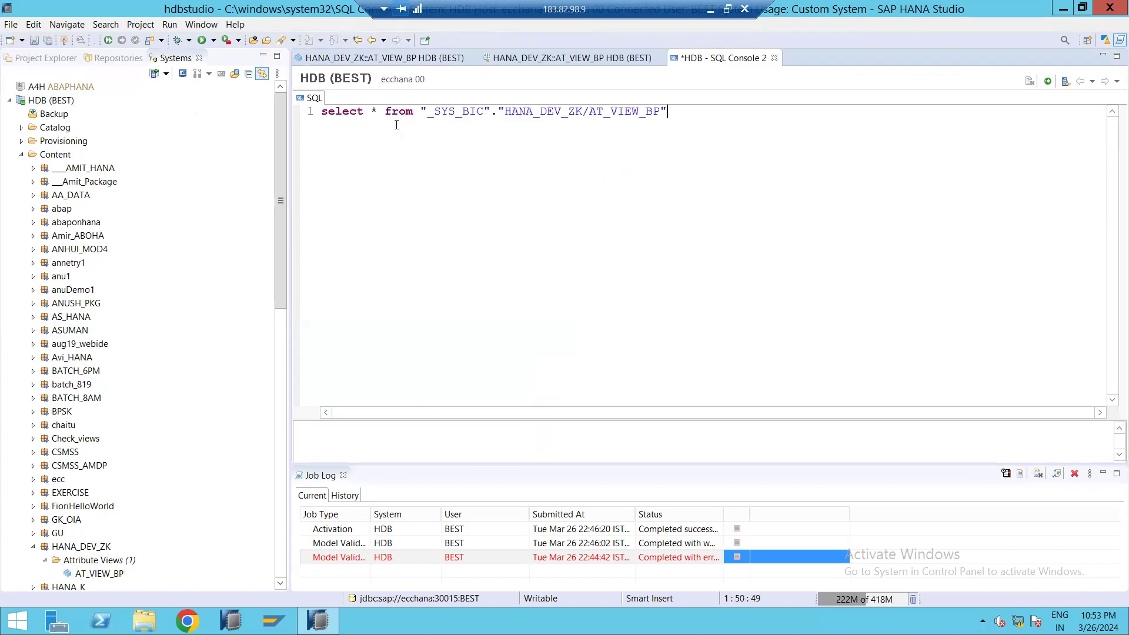
# Step: Execute the query on AT_VIEW_BP and look through the returned rows
pyautogui.rightClick(507, 200)
pyautogui.click(441, 171)
pyautogui.press('F8')
pyautogui.scroll(-3, 476, 252)
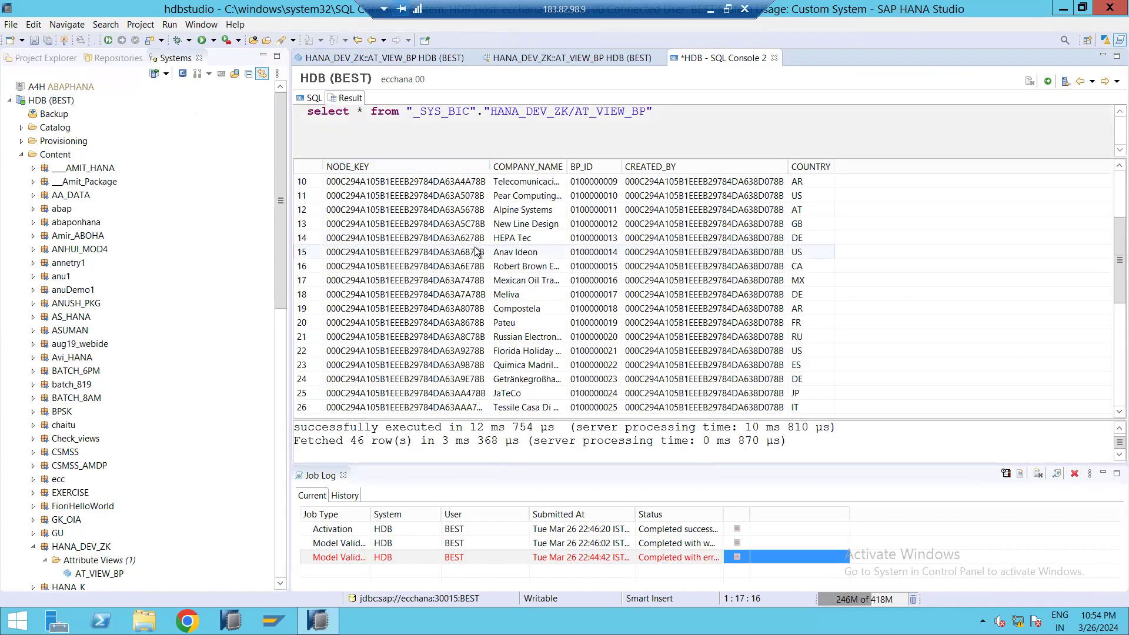
pyautogui.scroll(-7, 477, 231)
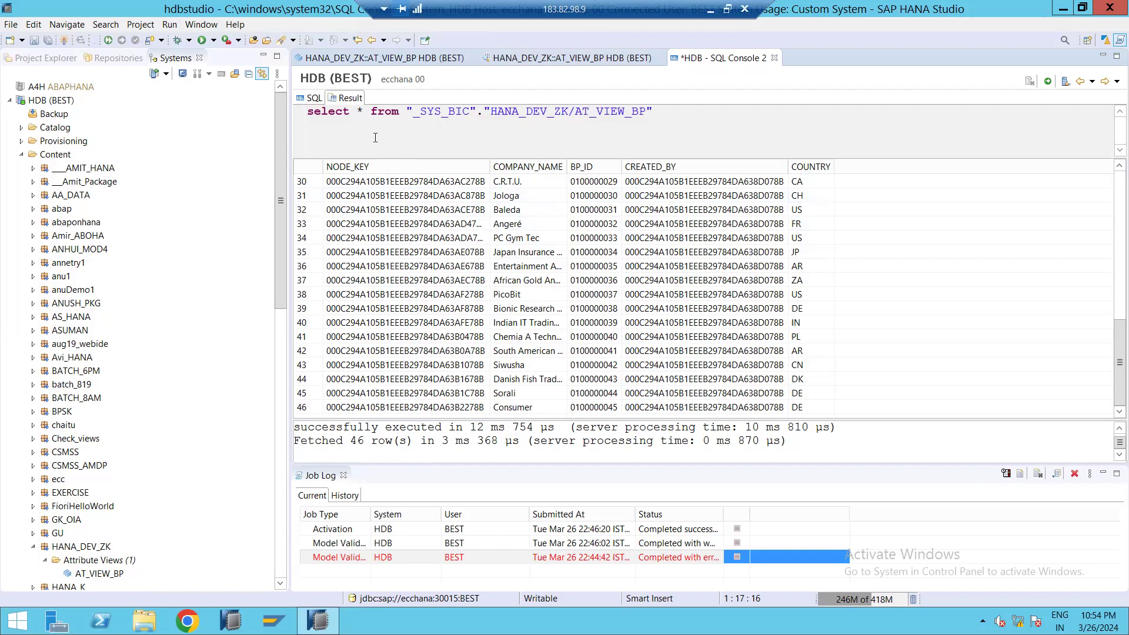
# Step: Return to the AT_VIEW_BP editor, keeping the unsaved SQL console open
pyautogui.click(775, 61)
pyautogui.press('Escape')
pyautogui.click(418, 62)
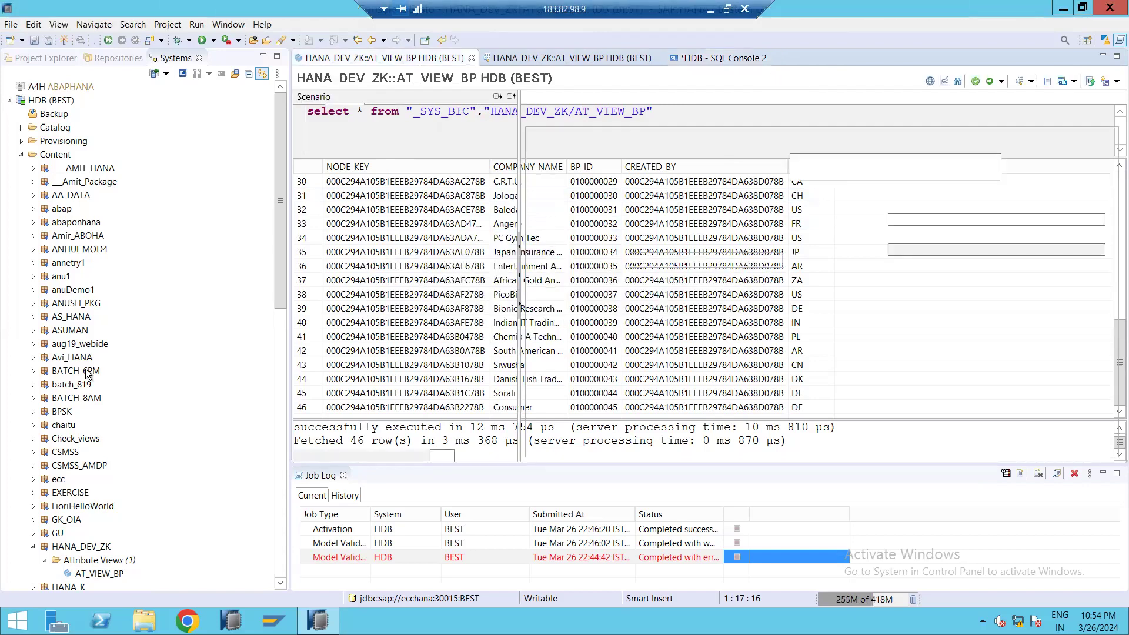
# Step: Create a Standard attribute view named AT_VIEW_PRD in the HANA_DEV_ZK package
pyautogui.scroll(-6, 284, 323)
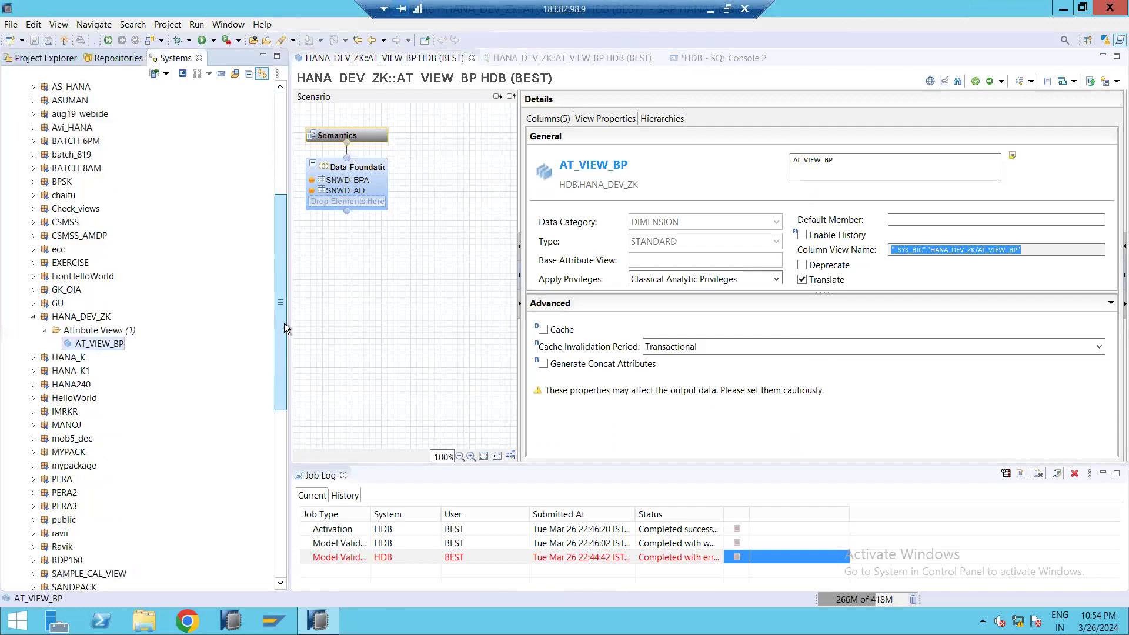
pyautogui.click(81, 304)
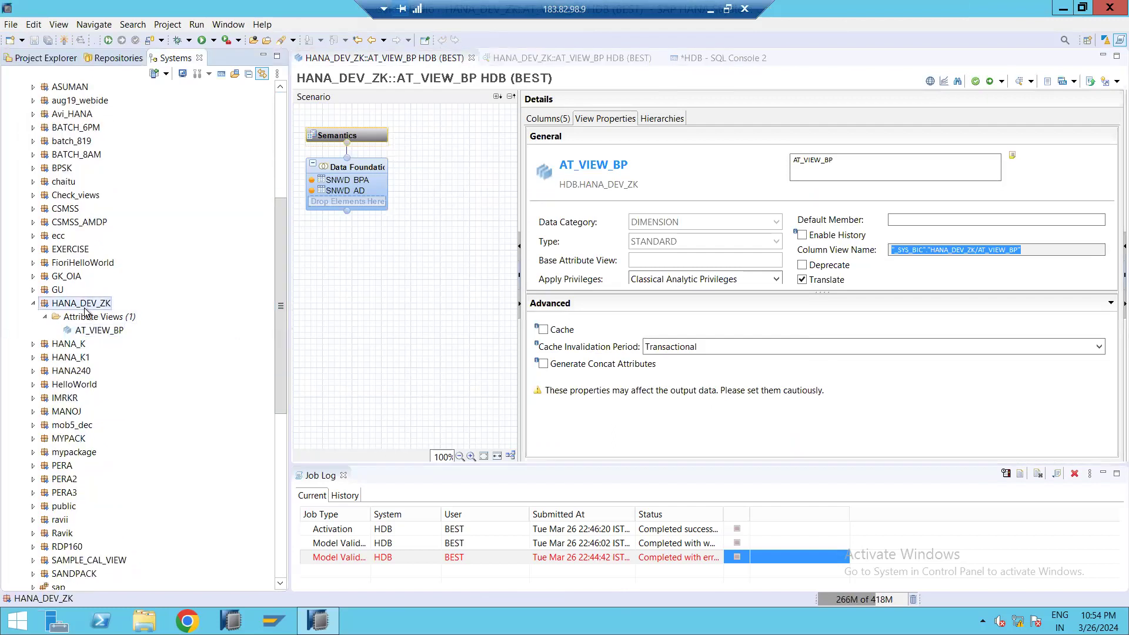
pyautogui.rightClick(77, 303)
pyautogui.moveTo(202, 324)
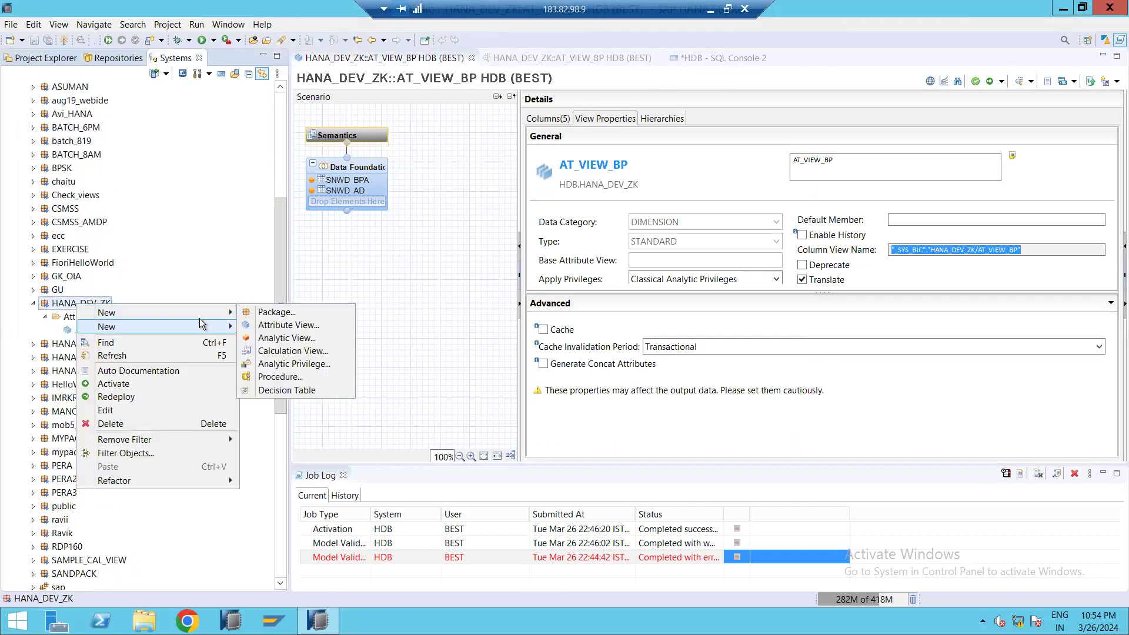
pyautogui.click(275, 324)
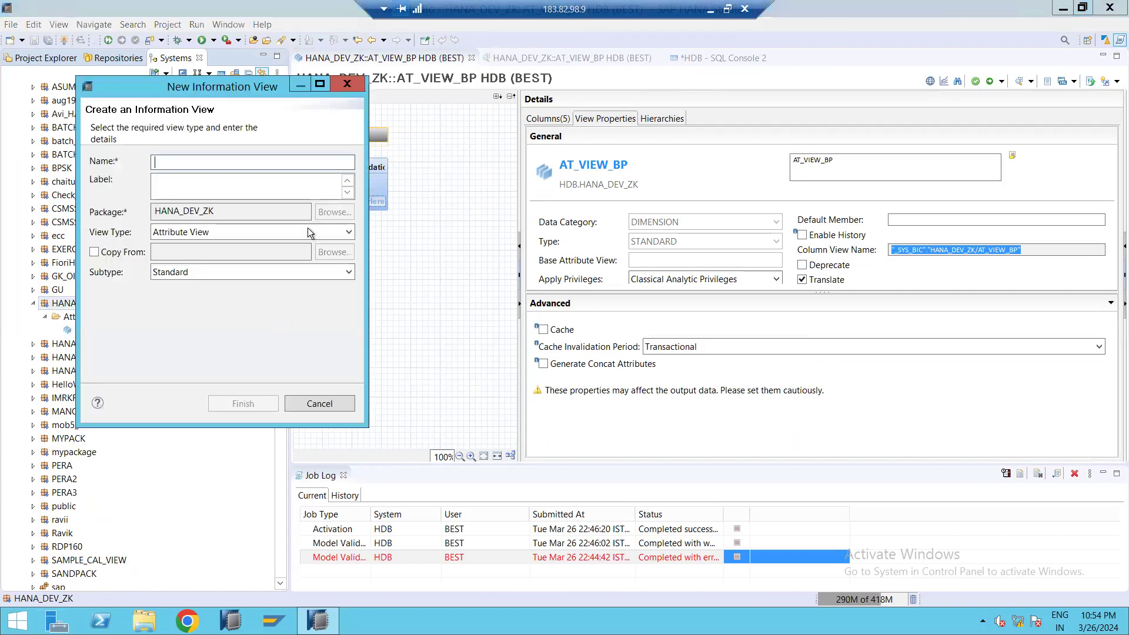
pyautogui.write('AT')
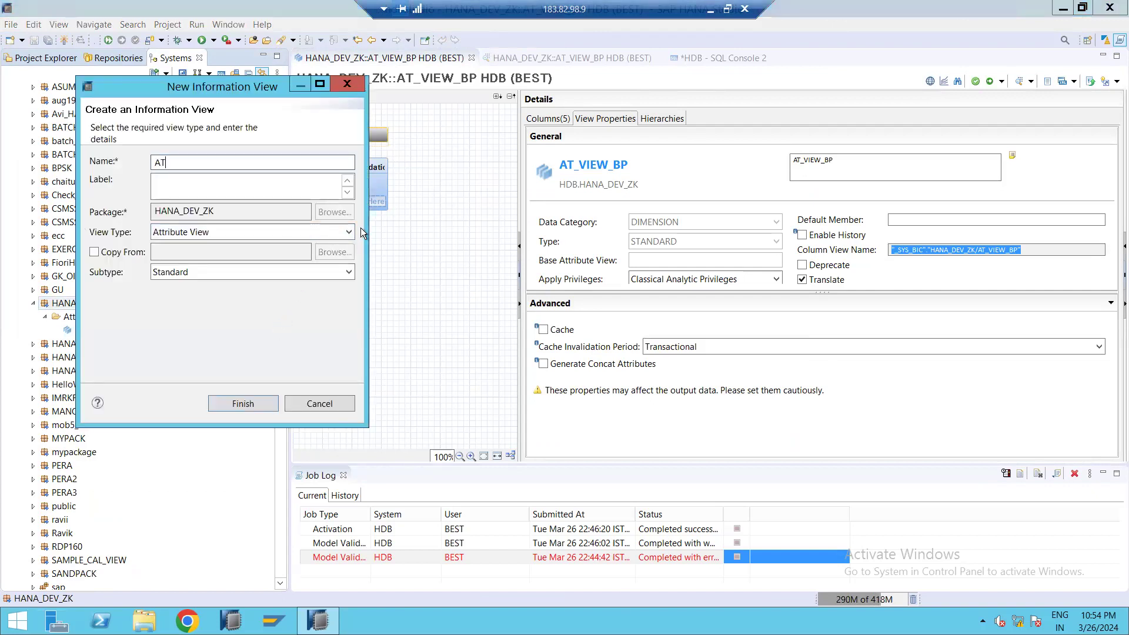
pyautogui.write('_VIEW_PRD')
pyautogui.press('Tab')
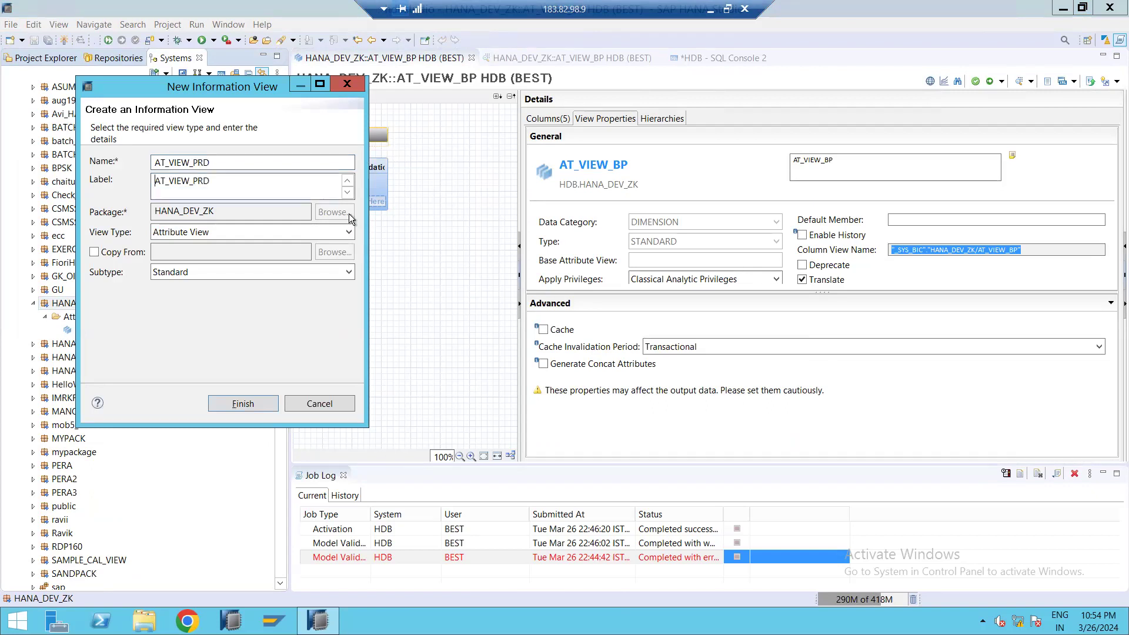
pyautogui.click(263, 402)
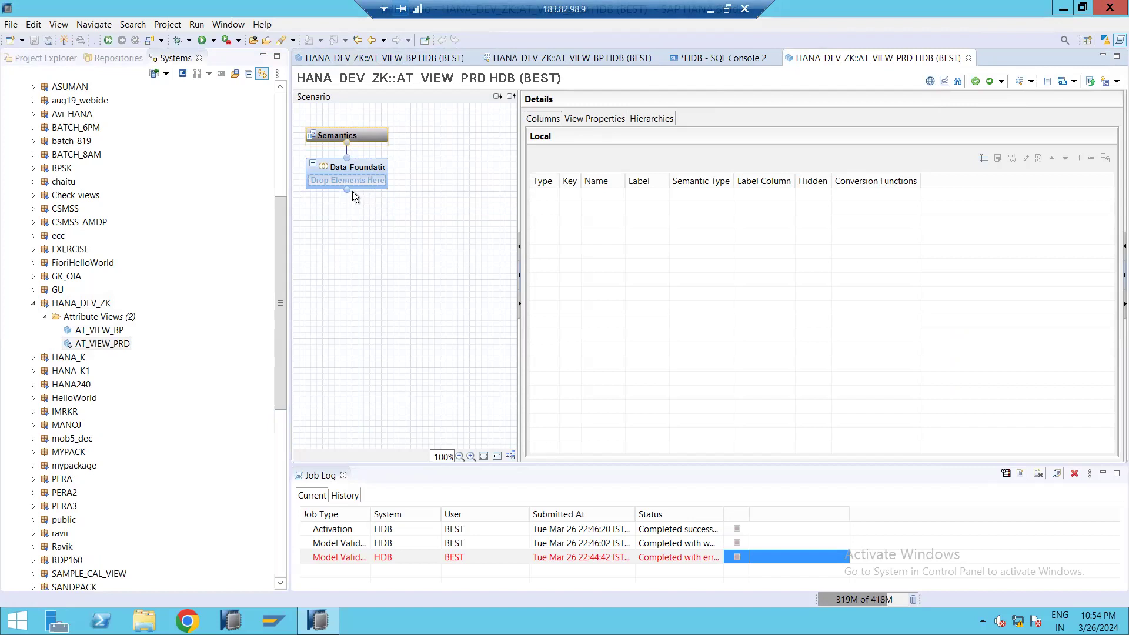
# Step: Add the SNWD_PO table from schema SAPABAP1 to the Data Foundation of AT_VIEW_PRD
pyautogui.click(401, 164)
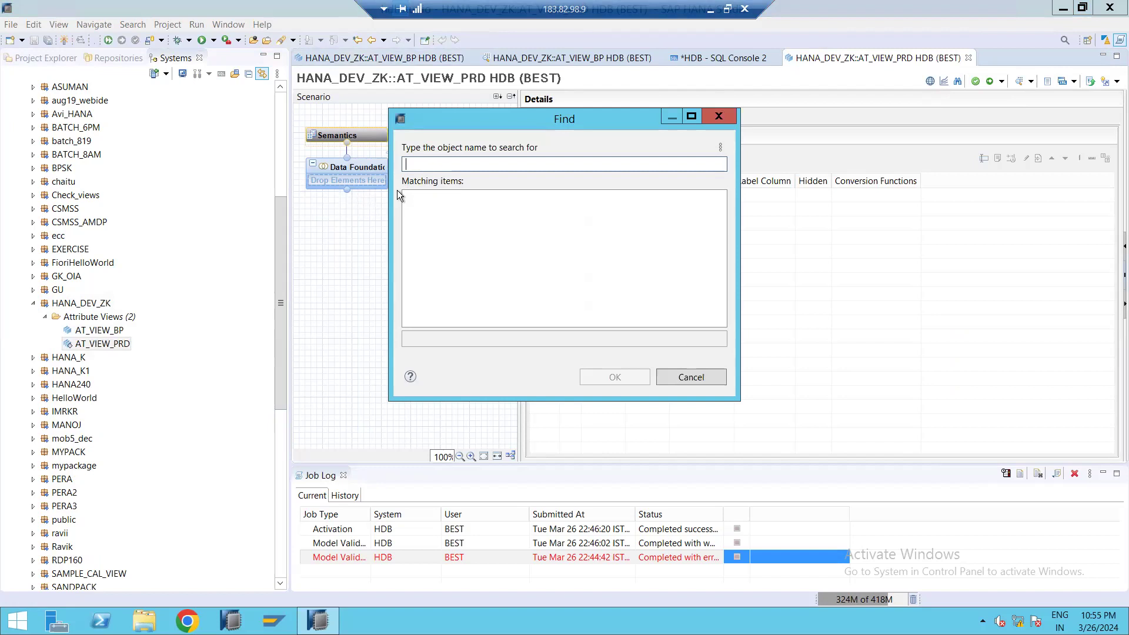
pyautogui.write('snwd_po')
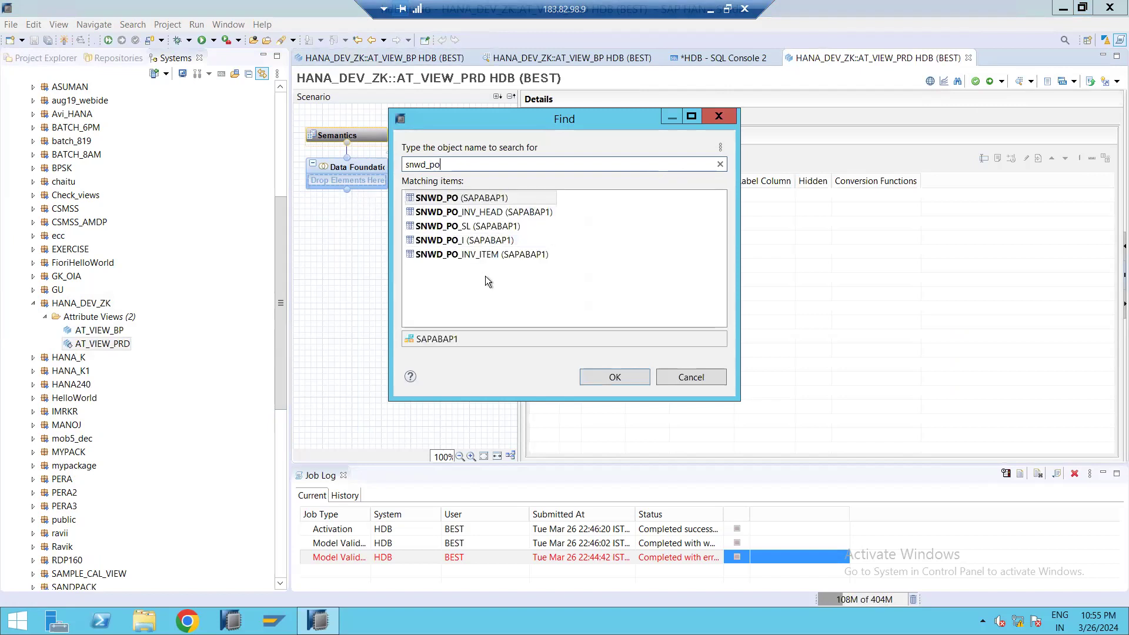
pyautogui.click(492, 199)
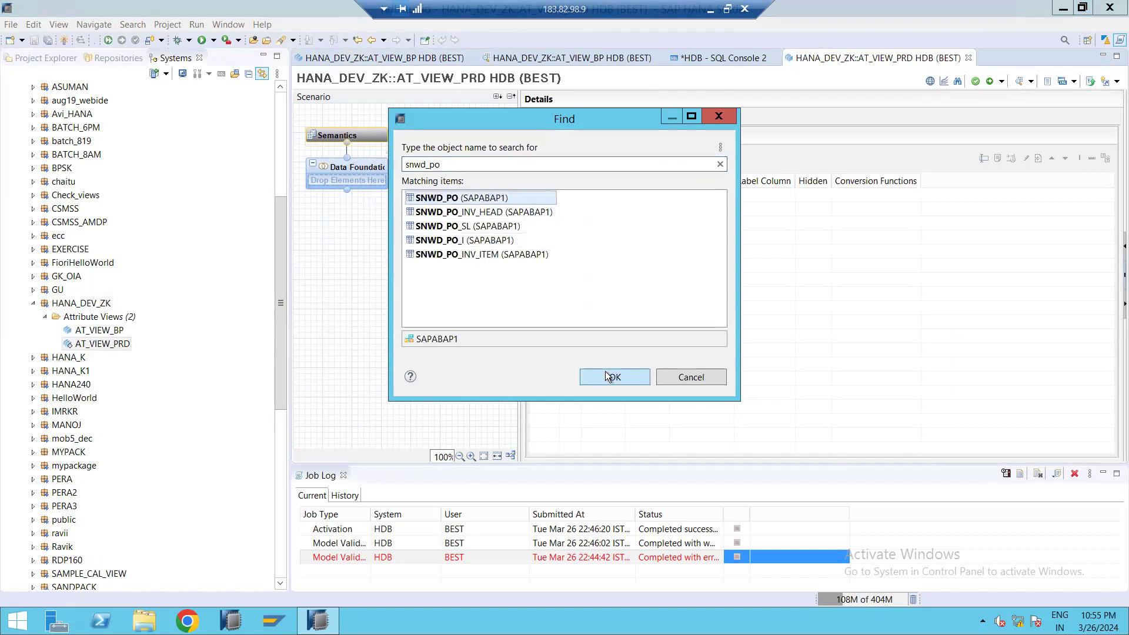
pyautogui.click(608, 376)
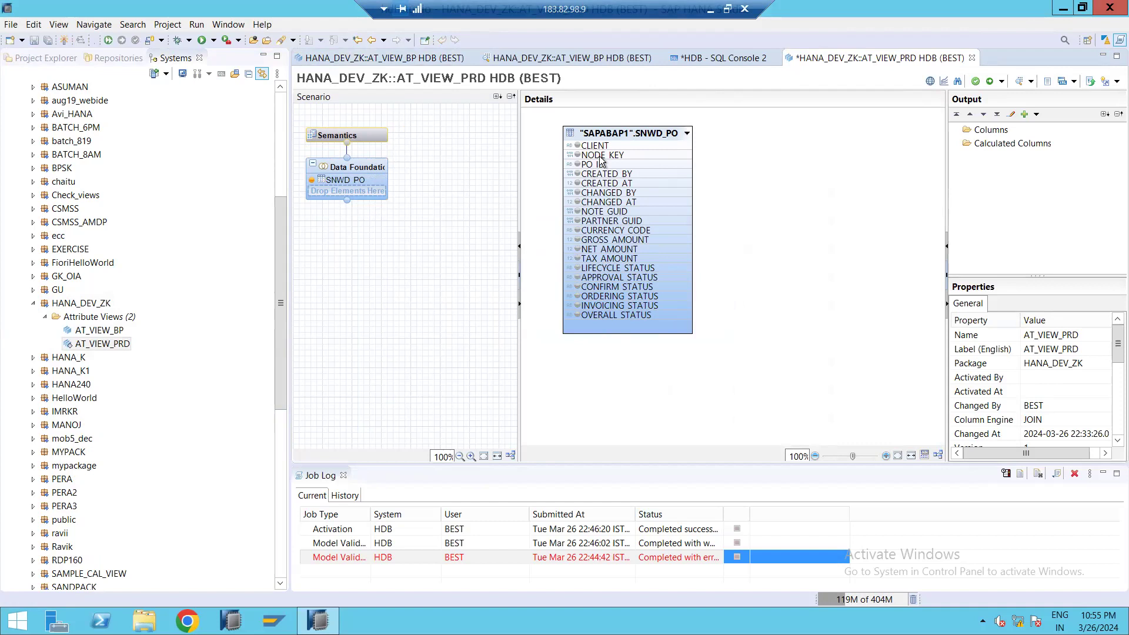
# Step: Add the SNWD_TEXTS table from schema SAPABAP1 to the Data Foundation and place it farther away from SNWD_PO
pyautogui.moveTo(599, 160)
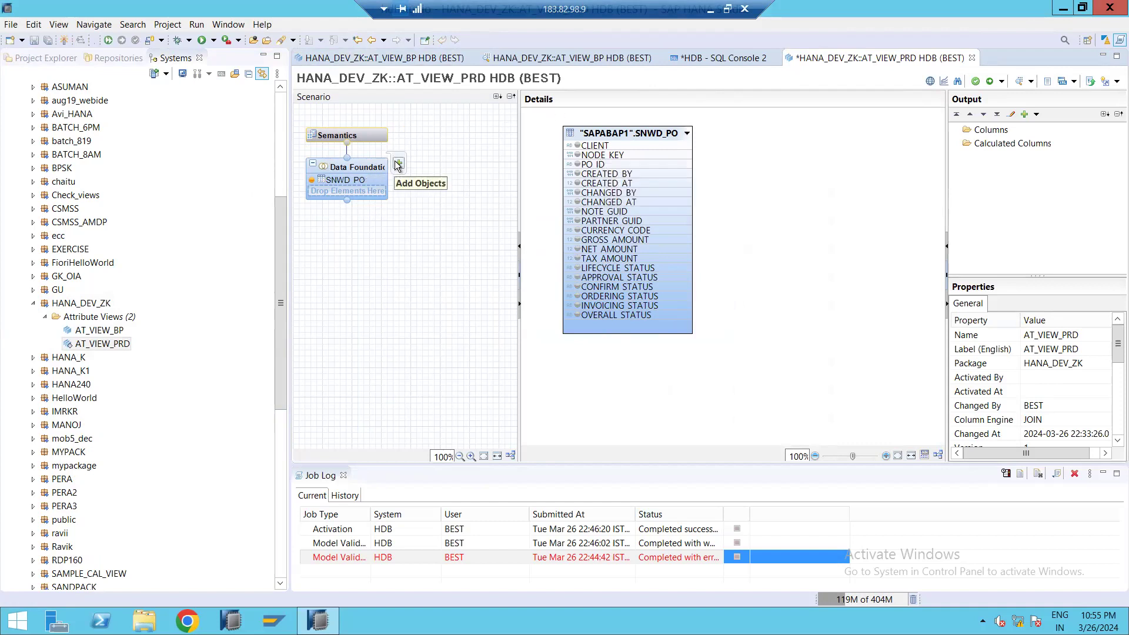
pyautogui.click(397, 164)
pyautogui.write('sn')
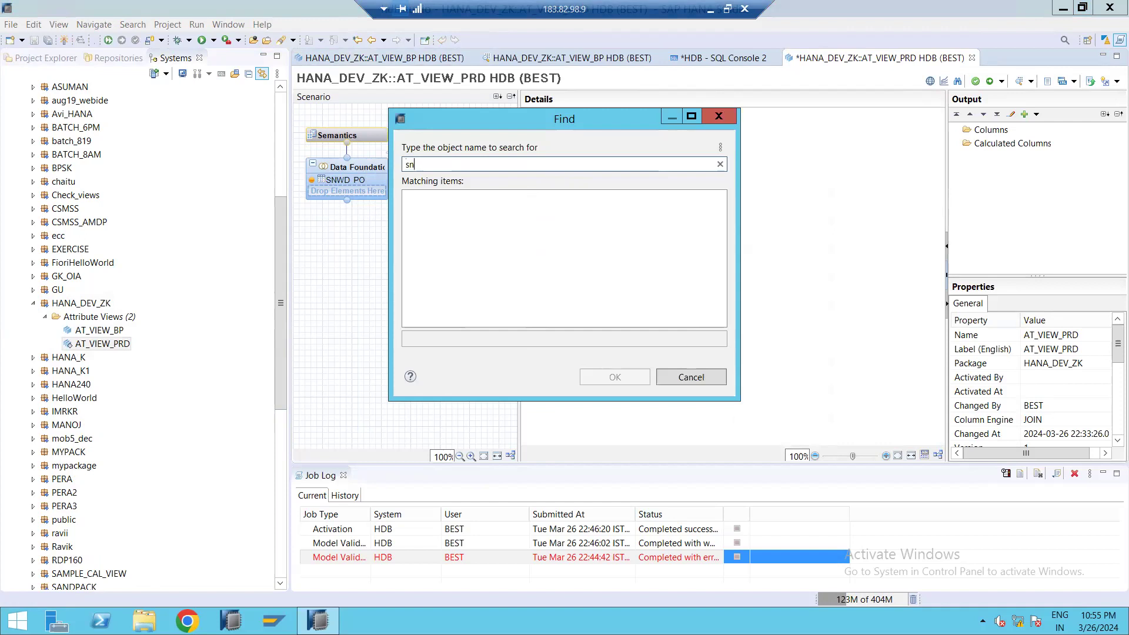
pyautogui.write('wd_texts')
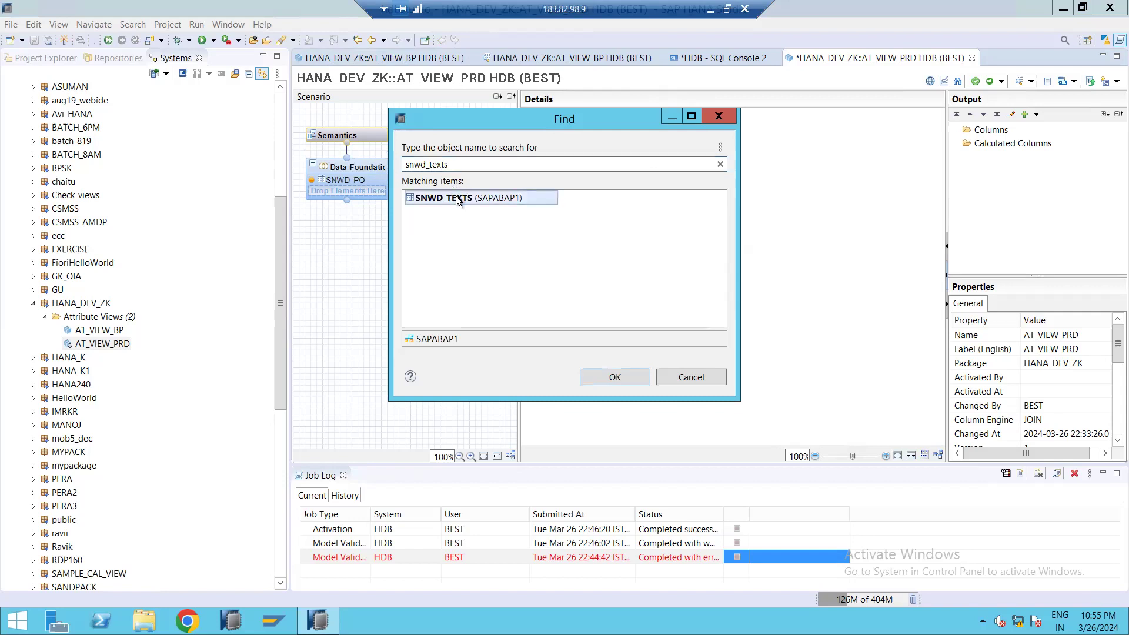
pyautogui.click(594, 379)
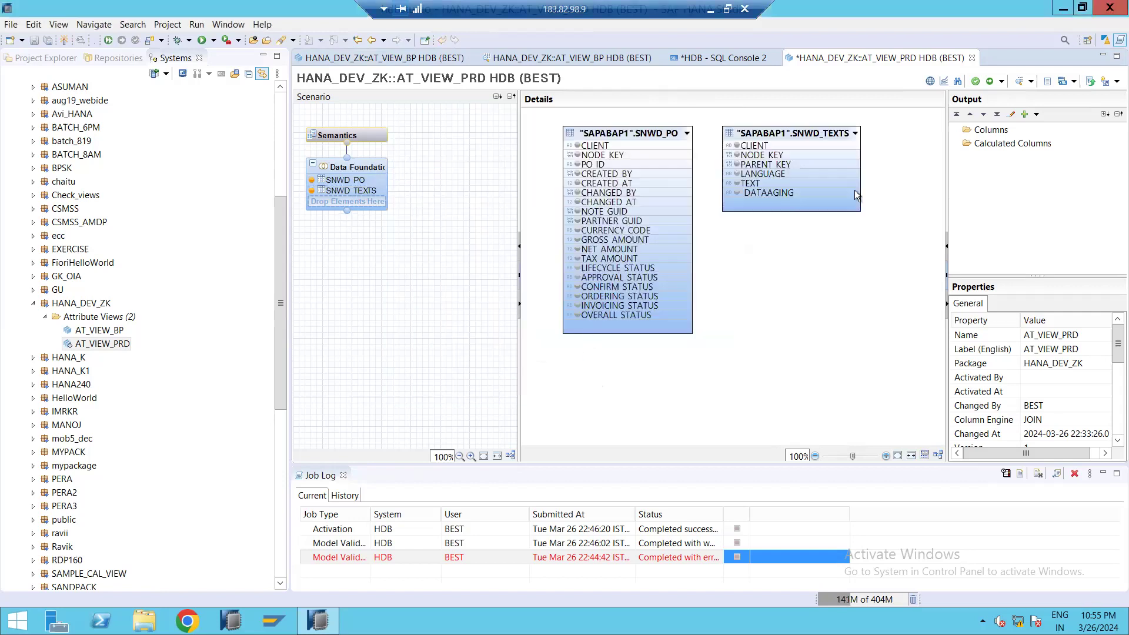
pyautogui.moveTo(797, 135); pyautogui.dragTo(851, 149)
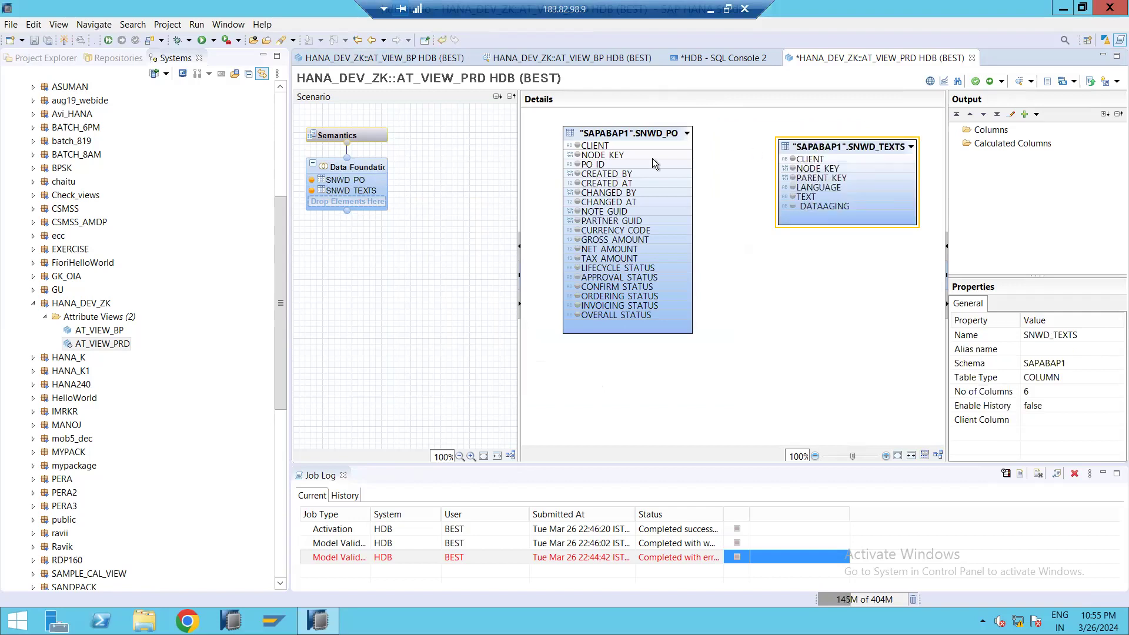
# Step: Join SNWD_PO to SNWD_TEXTS on the CLIENT column and move the SNWD_PO table lower on the canvas
pyautogui.moveTo(684, 146)
pyautogui.mouseDown()
pyautogui.moveTo(774, 157)
pyautogui.moveTo(767, 164)
pyautogui.mouseUp()
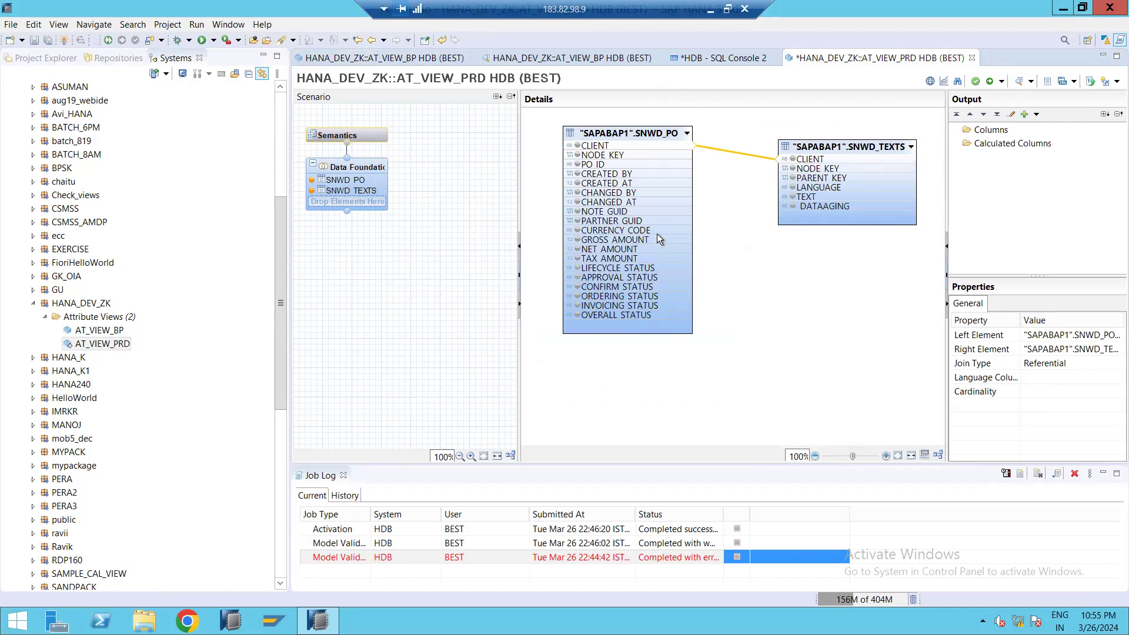
pyautogui.moveTo(627, 133); pyautogui.dragTo(669, 230)
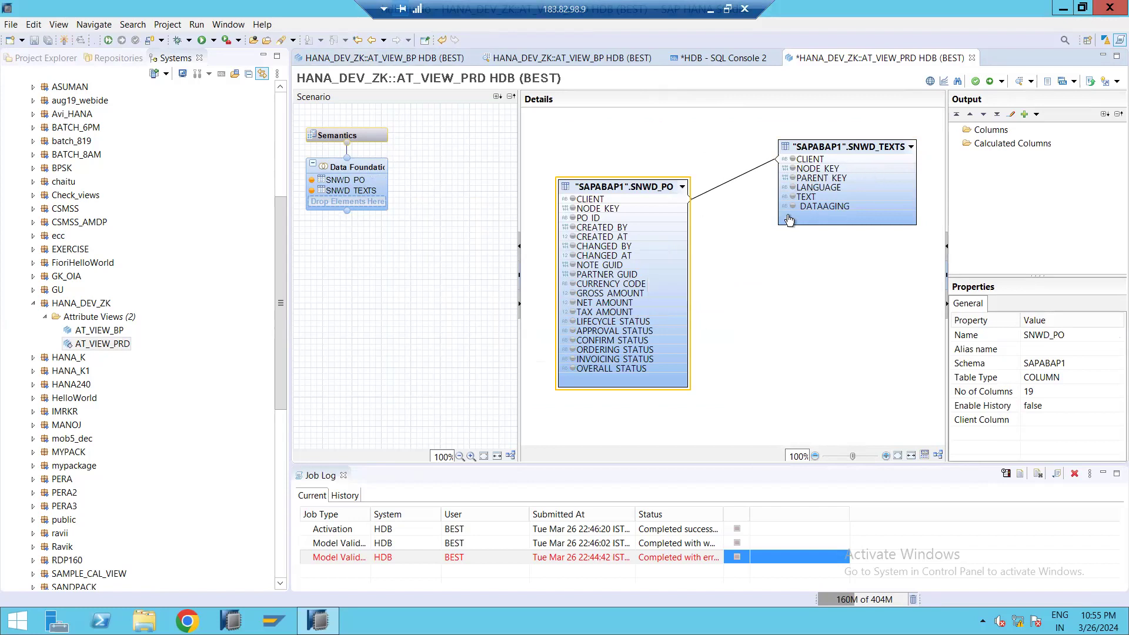
pyautogui.click(634, 291)
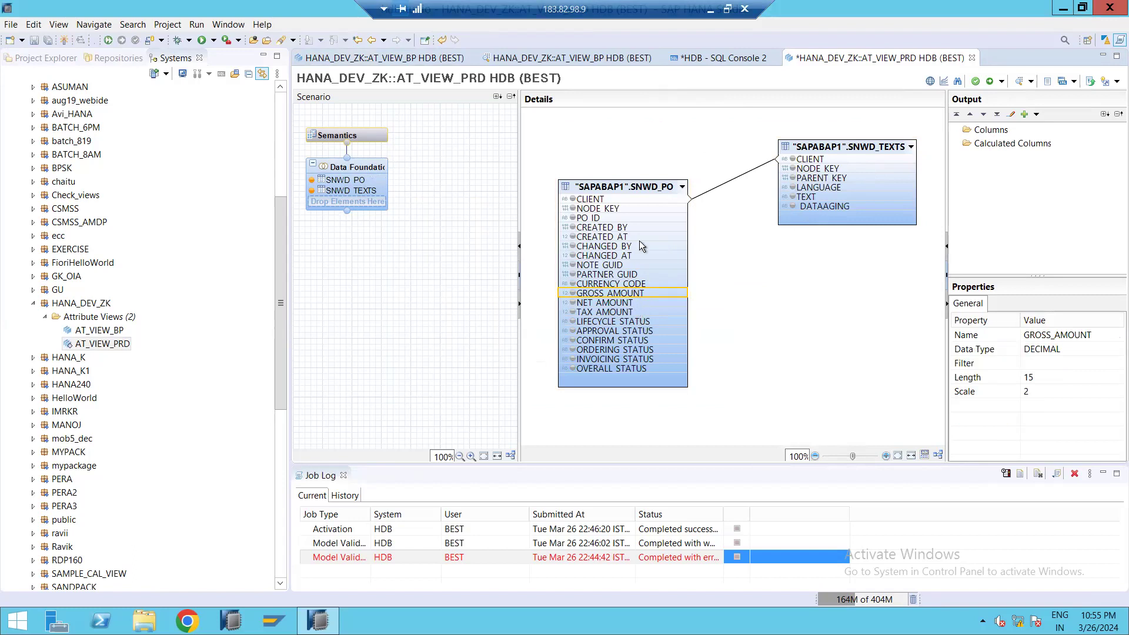
# Step: Remove the SNWD_PO table from the Data Foundation of AT_VIEW_PRD
pyautogui.moveTo(611, 188); pyautogui.dragTo(613, 197)
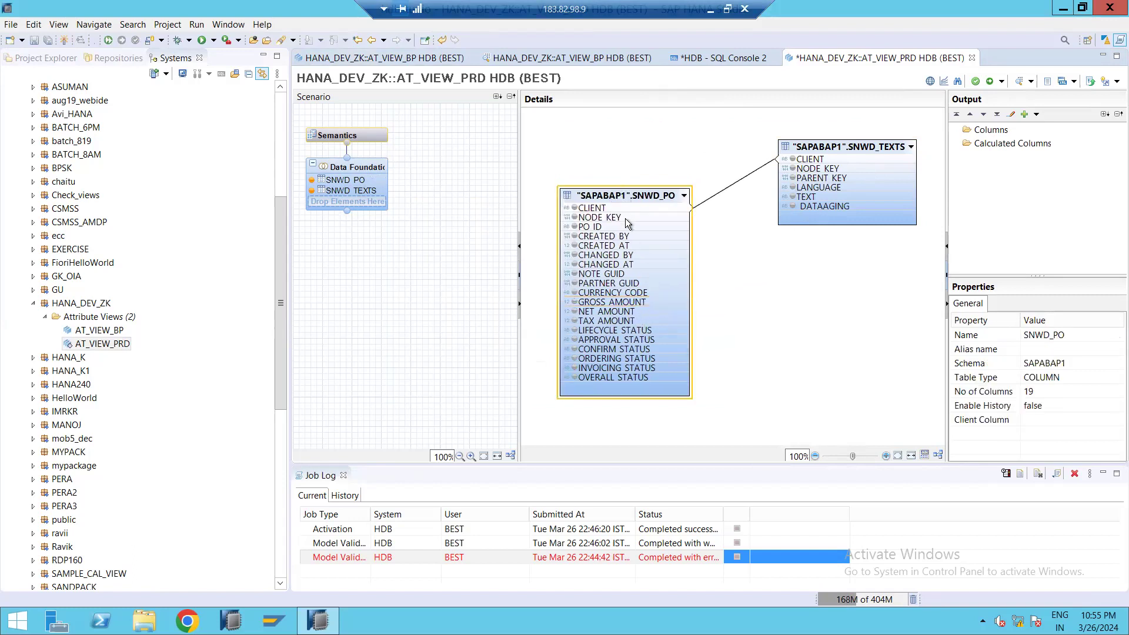
pyautogui.press('Delete')
pyautogui.click(645, 318)
# Step: Find the SNWD_PD table in schema SAPABAP1 and add it to the Data Foundation of AT_VIEW_PRD
pyautogui.click(397, 164)
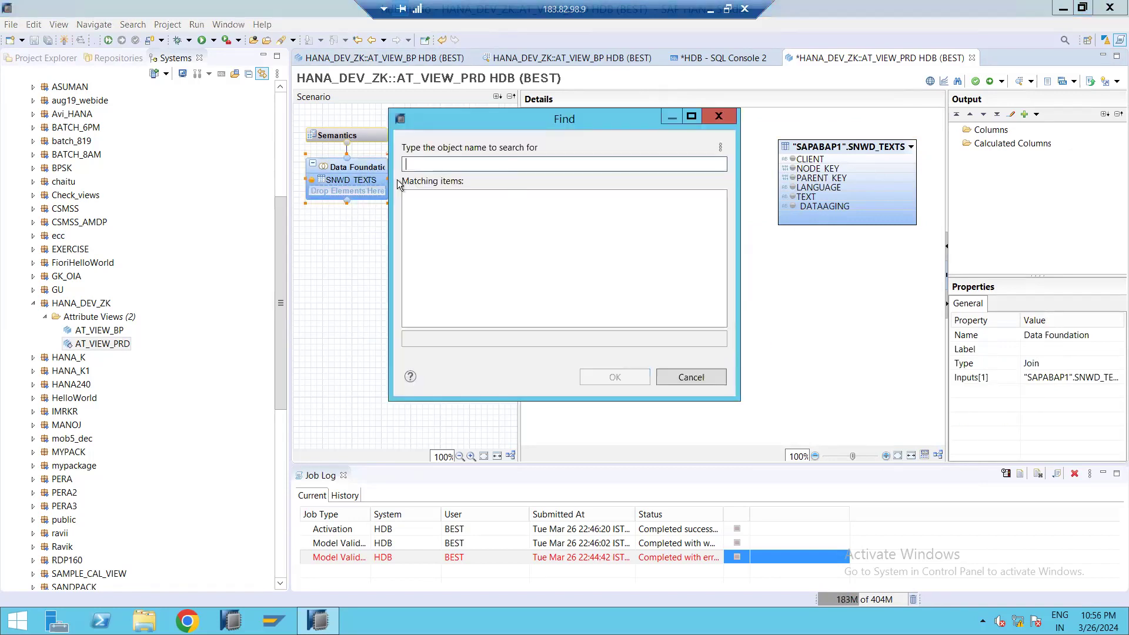
pyautogui.write('snwd-')
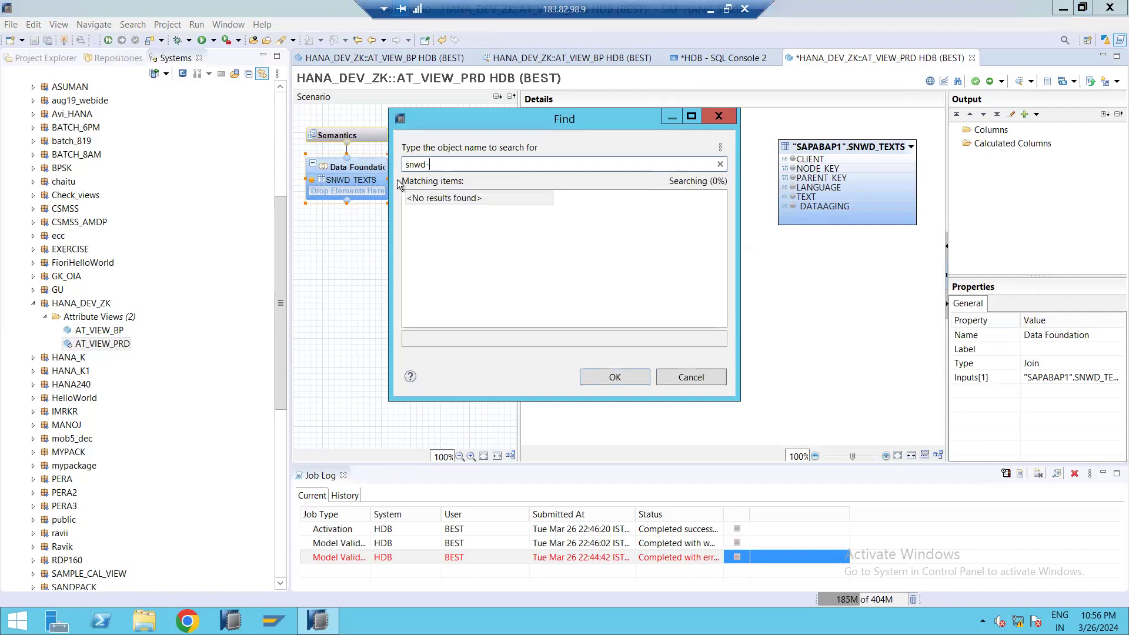
pyautogui.press('BackSpace')
pyautogui.write('_pd')
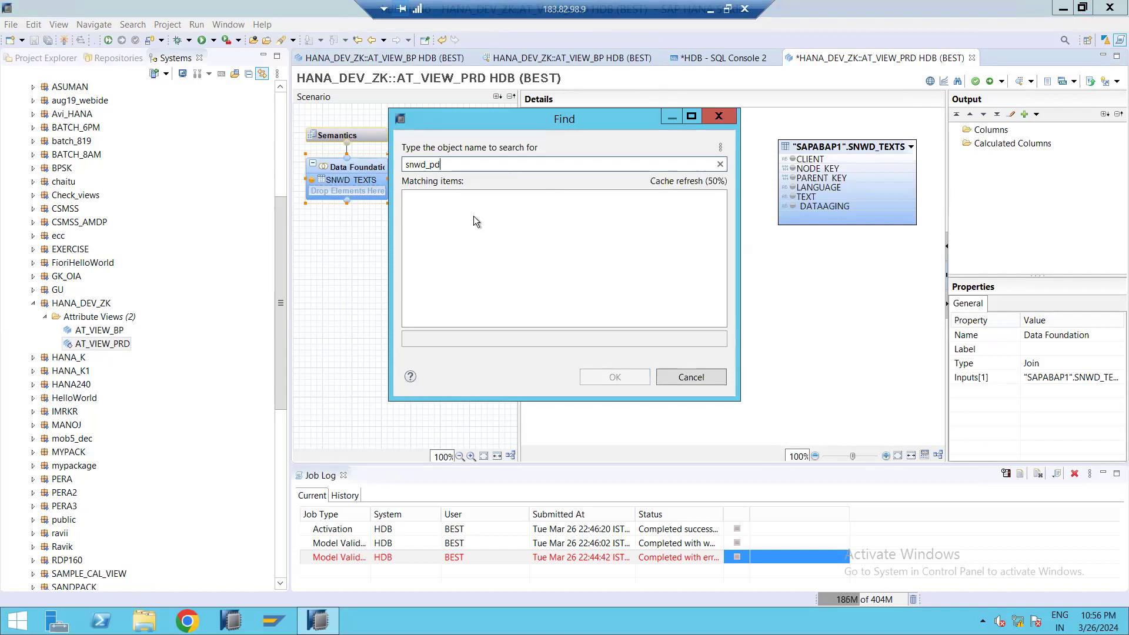
pyautogui.click(446, 198)
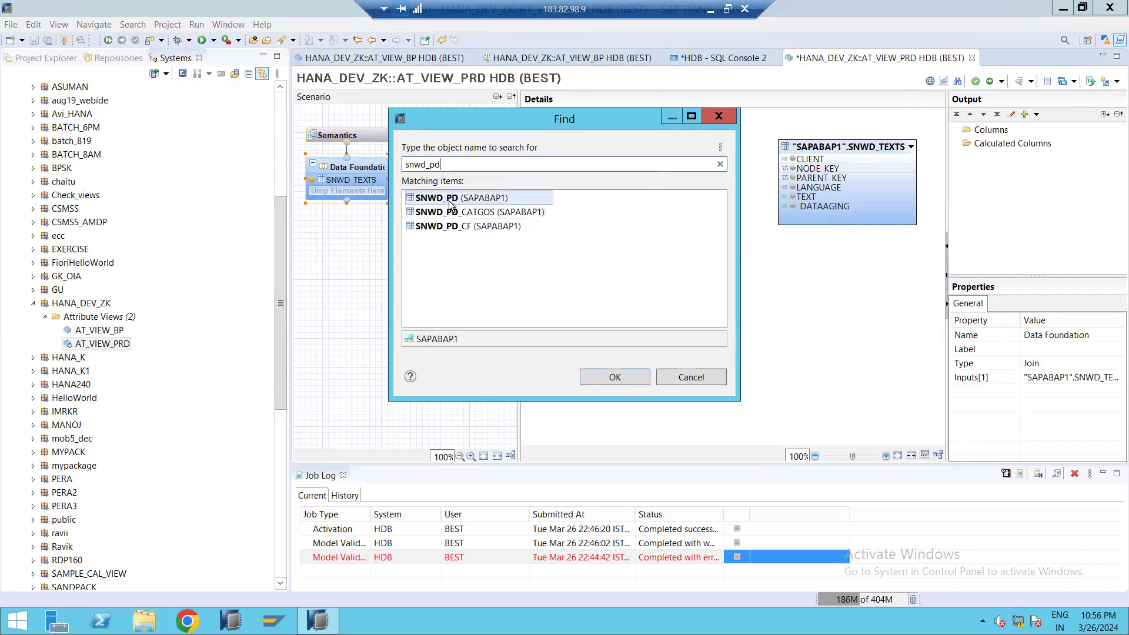
pyautogui.click(619, 372)
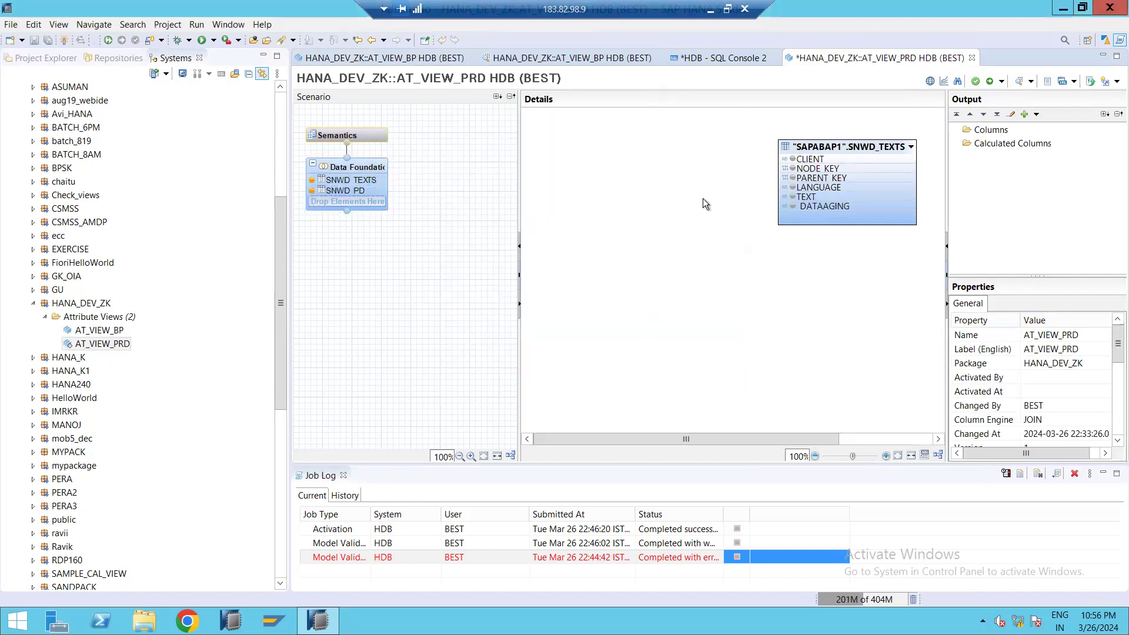
pyautogui.click(348, 189)
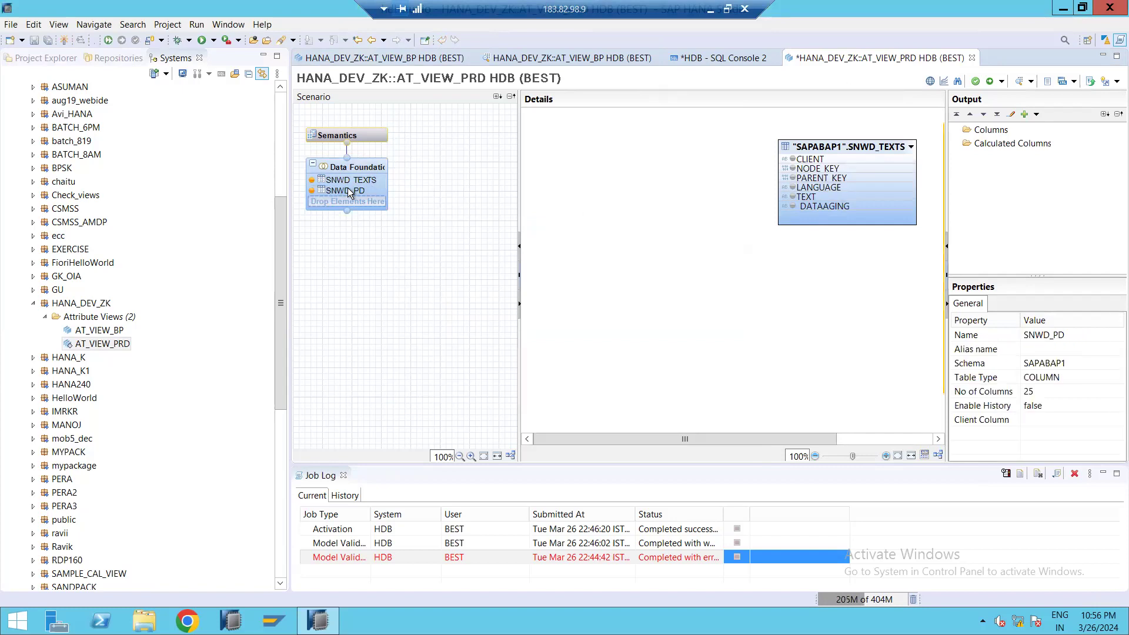
# Step: Remove the SNWD_TEXTS table from the Data Foundation of AT_VIEW_PRD
pyautogui.moveTo(868, 170); pyautogui.dragTo(736, 180)
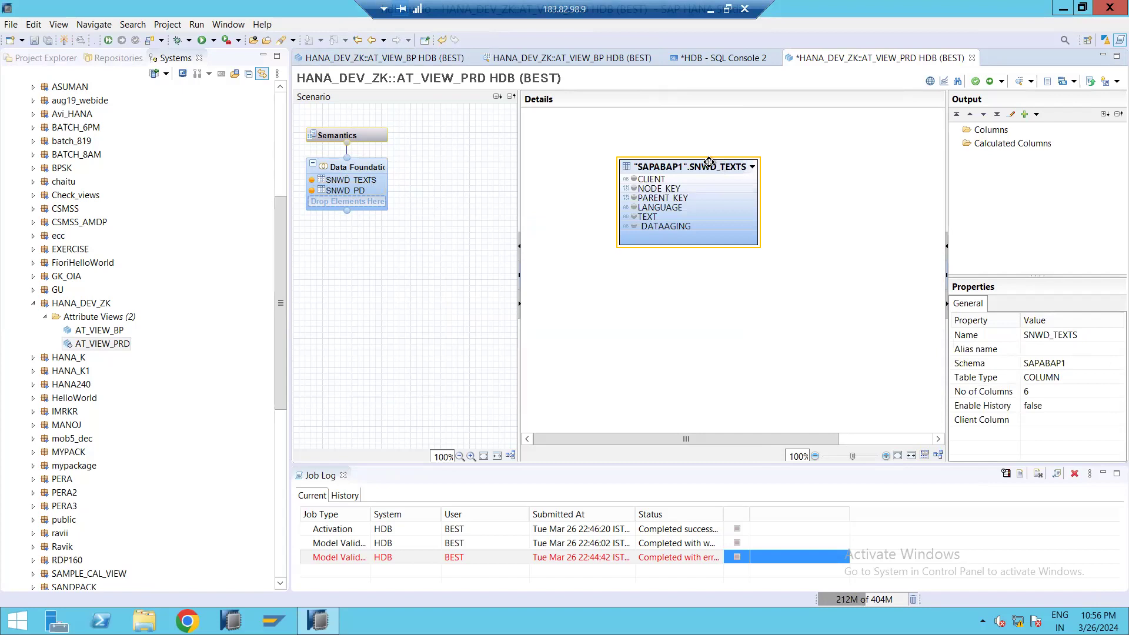
pyautogui.press('Delete')
pyautogui.click(629, 312)
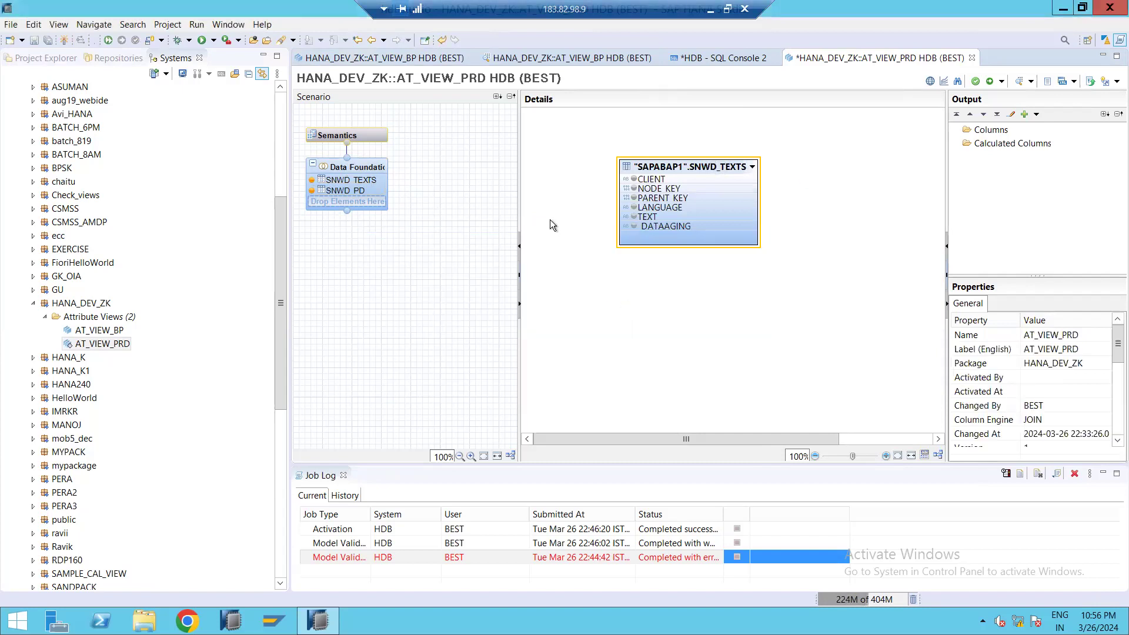
pyautogui.rightClick(102, 346)
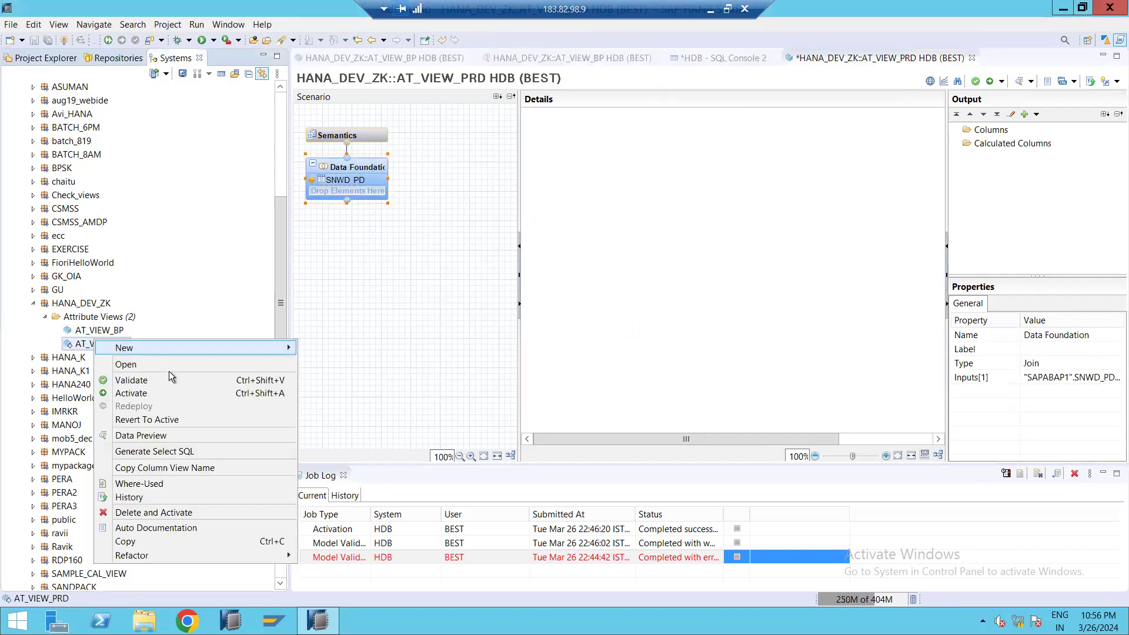
pyautogui.click(156, 511)
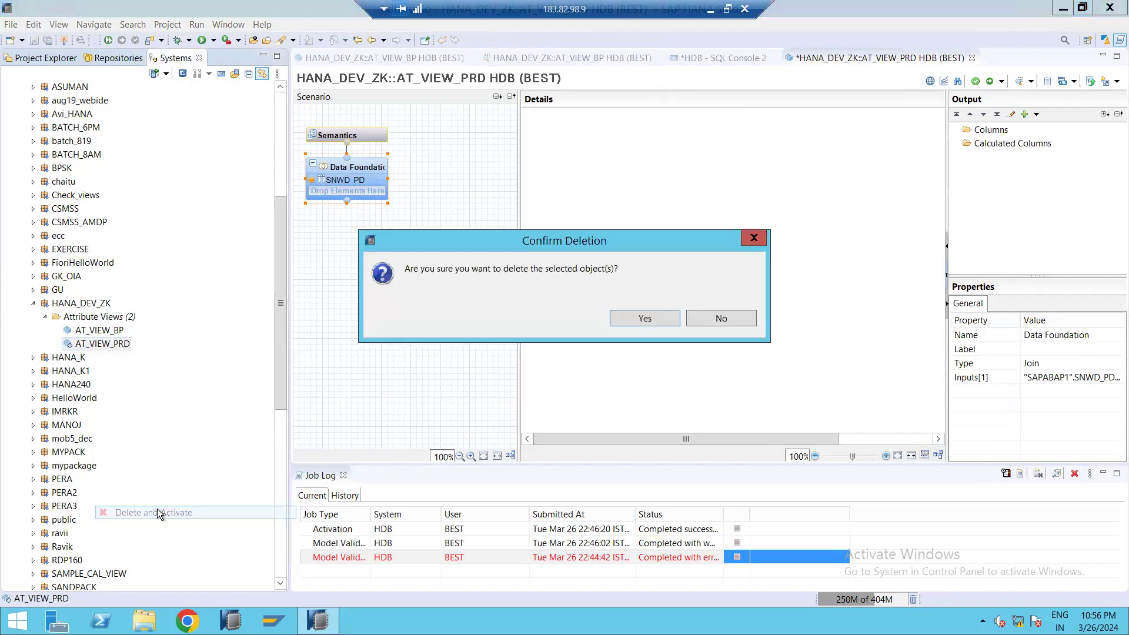
pyautogui.click(622, 320)
pyautogui.click(721, 318)
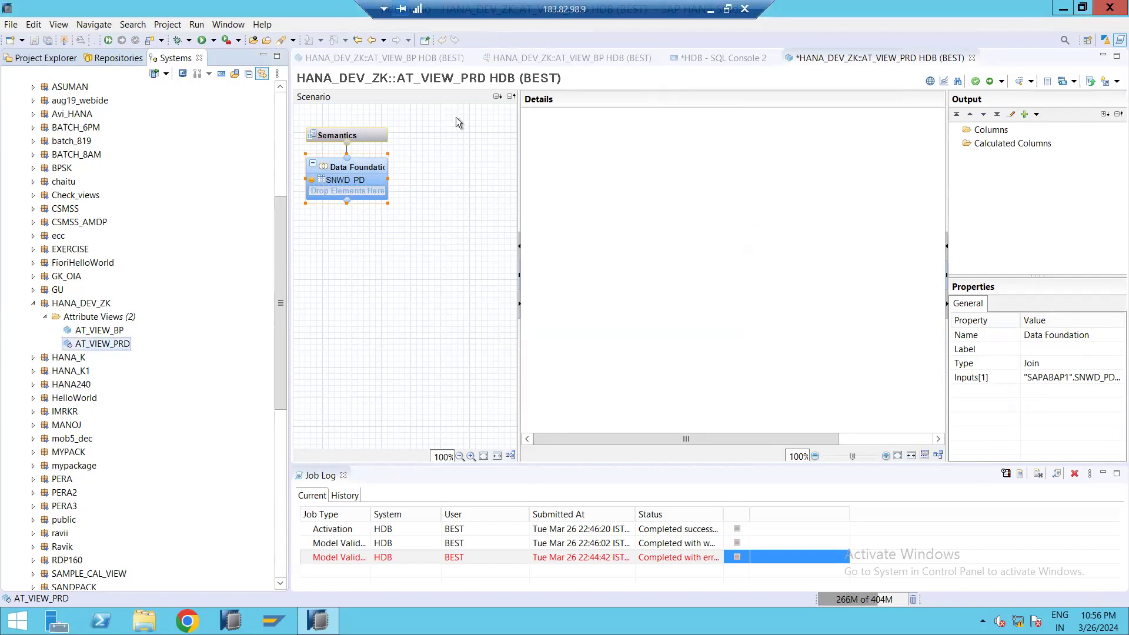
# Step: Close the AT_VIEW_PRD editor without saving and delete that attribute view from the HANA_DEV_ZK package
pyautogui.click(972, 57)
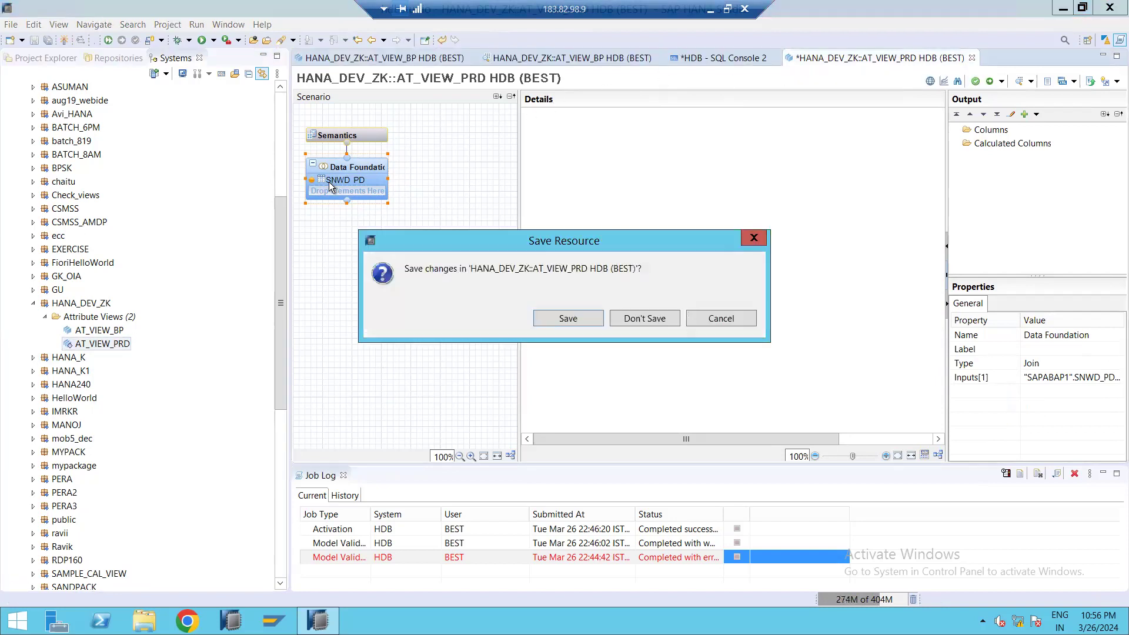
pyautogui.click(634, 312)
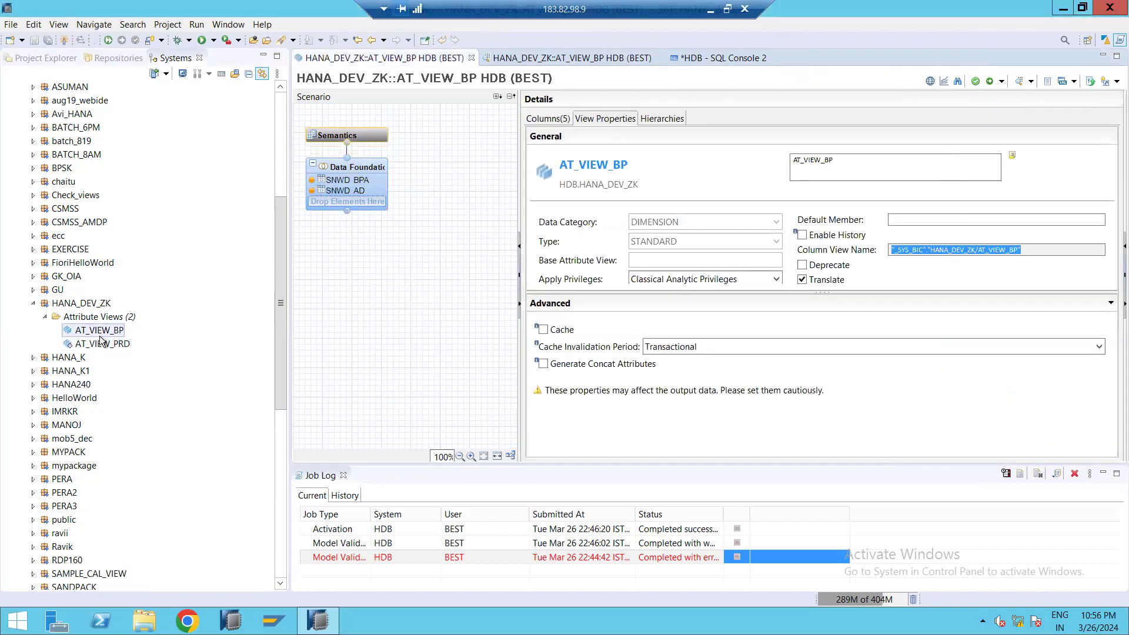
pyautogui.click(102, 343)
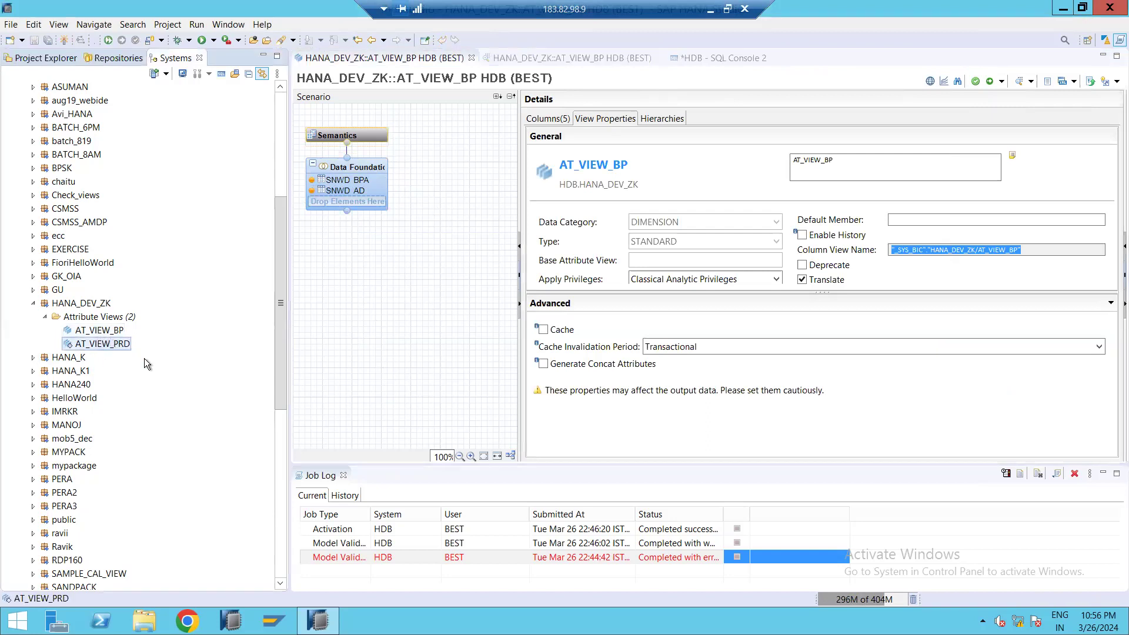
pyautogui.rightClick(102, 343)
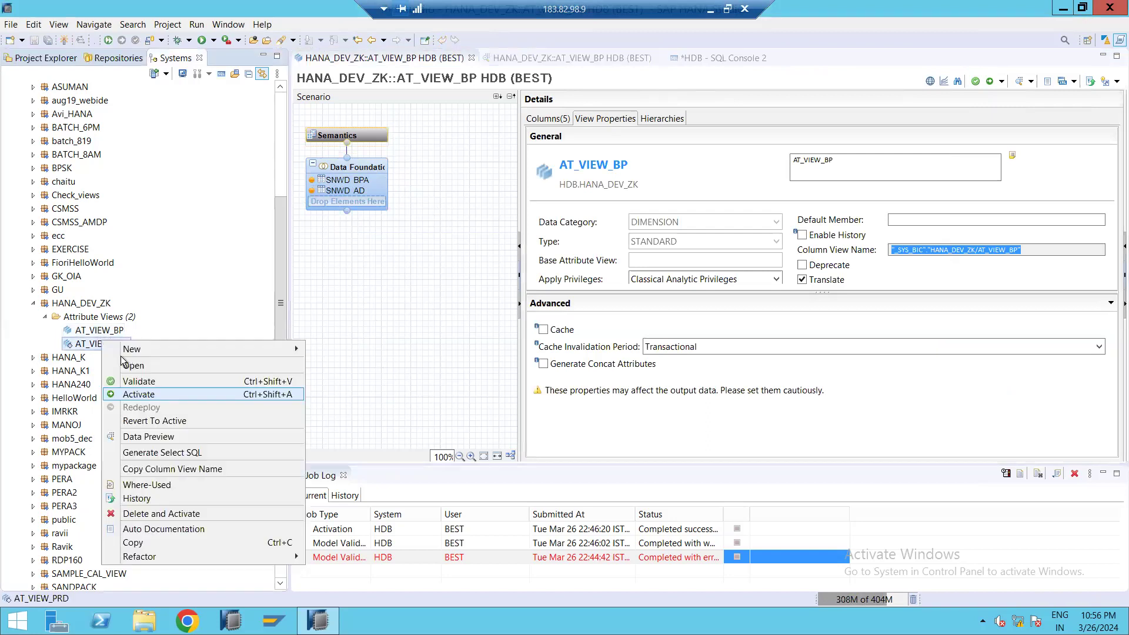
pyautogui.click(167, 514)
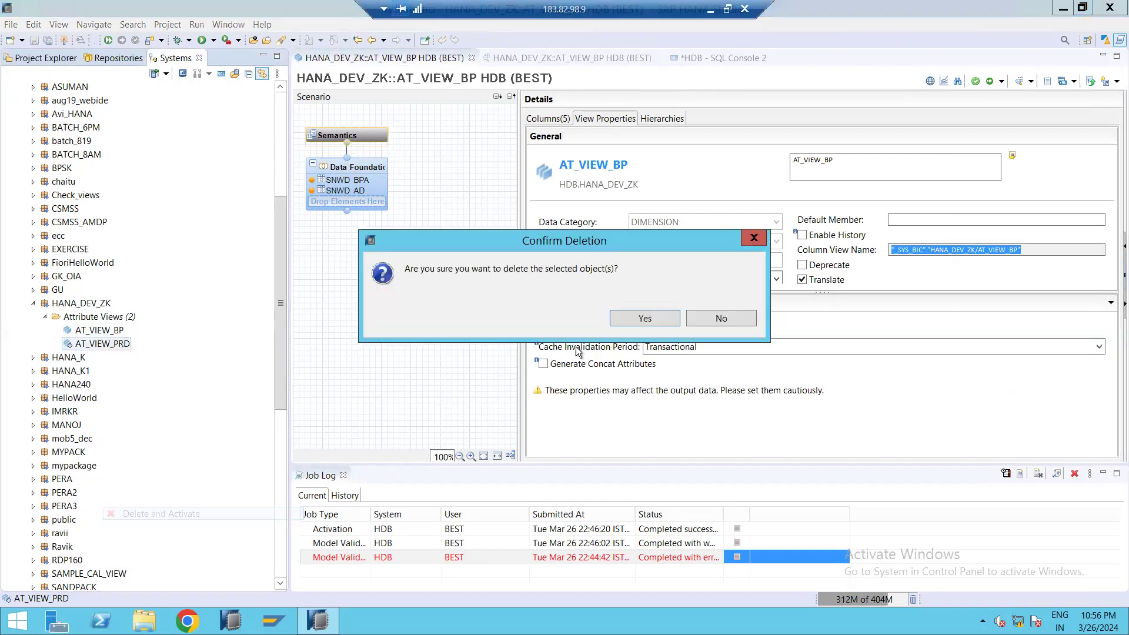
pyautogui.click(644, 318)
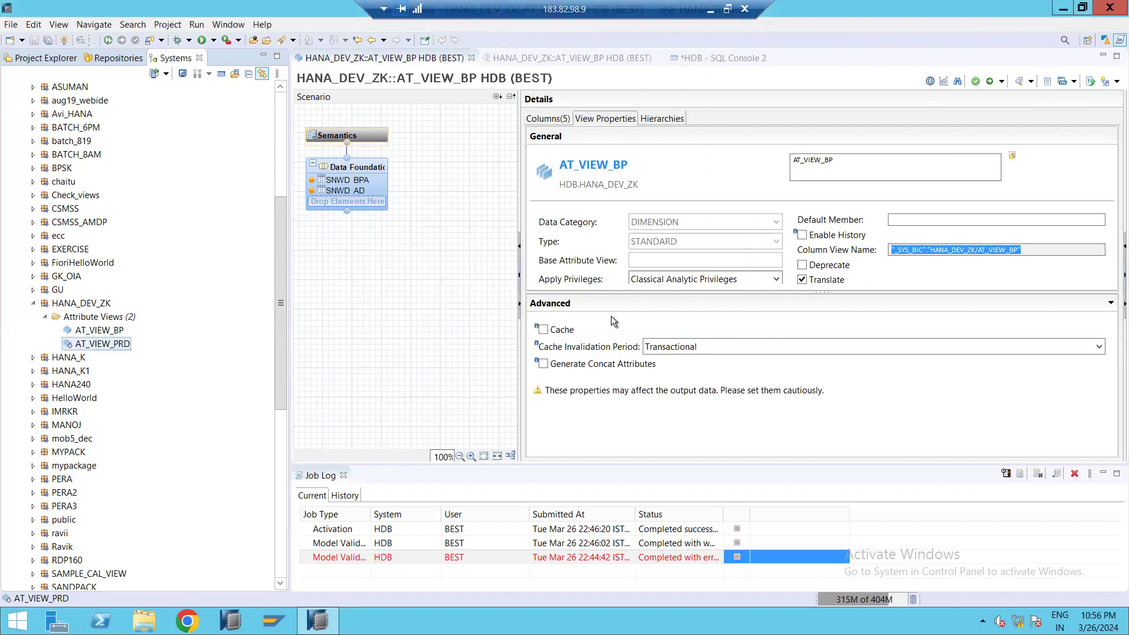
# Step: Create a Standard attribute view named AT_VIEW_PD, with the same label, in the HANA_DEV_ZK package
pyautogui.rightClick(86, 304)
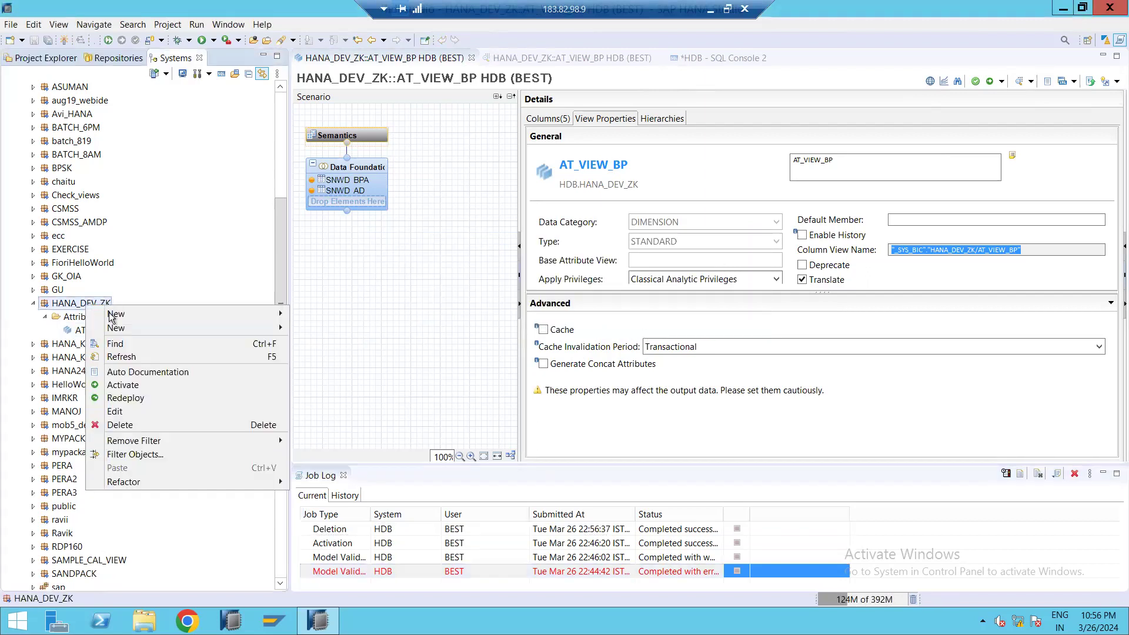
pyautogui.moveTo(276, 314)
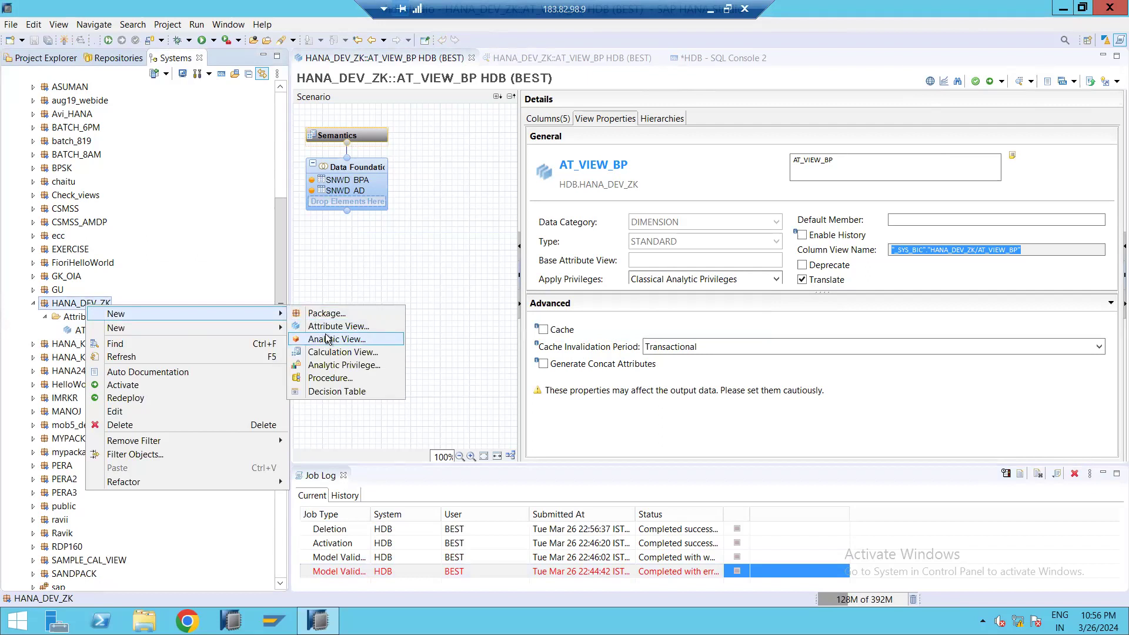
pyautogui.click(330, 327)
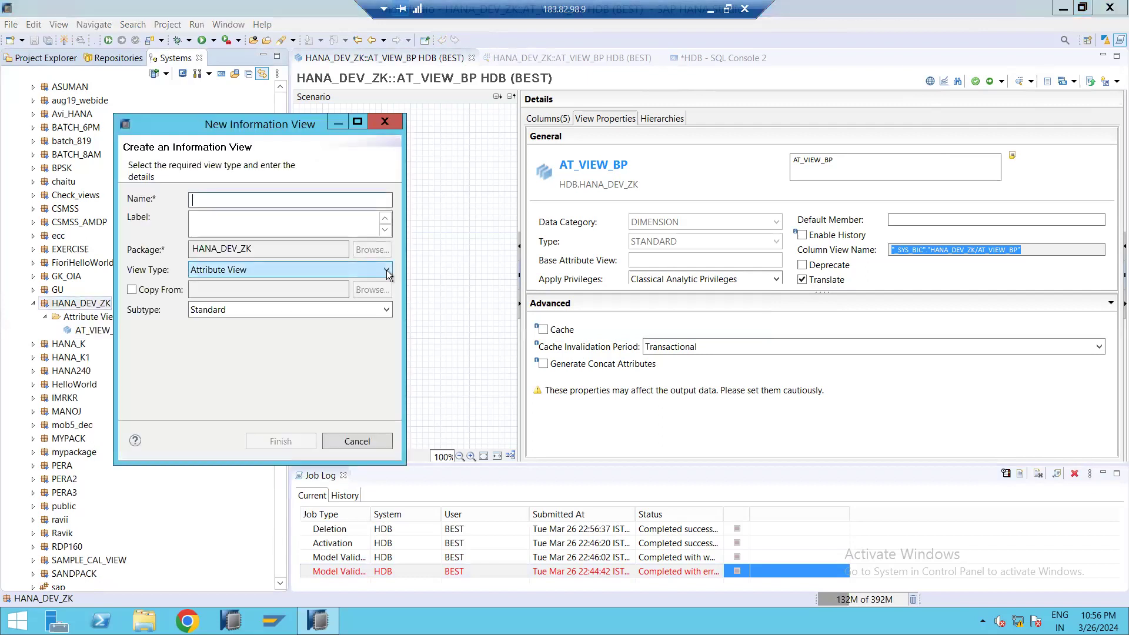
pyautogui.write('AT_VOIEW')
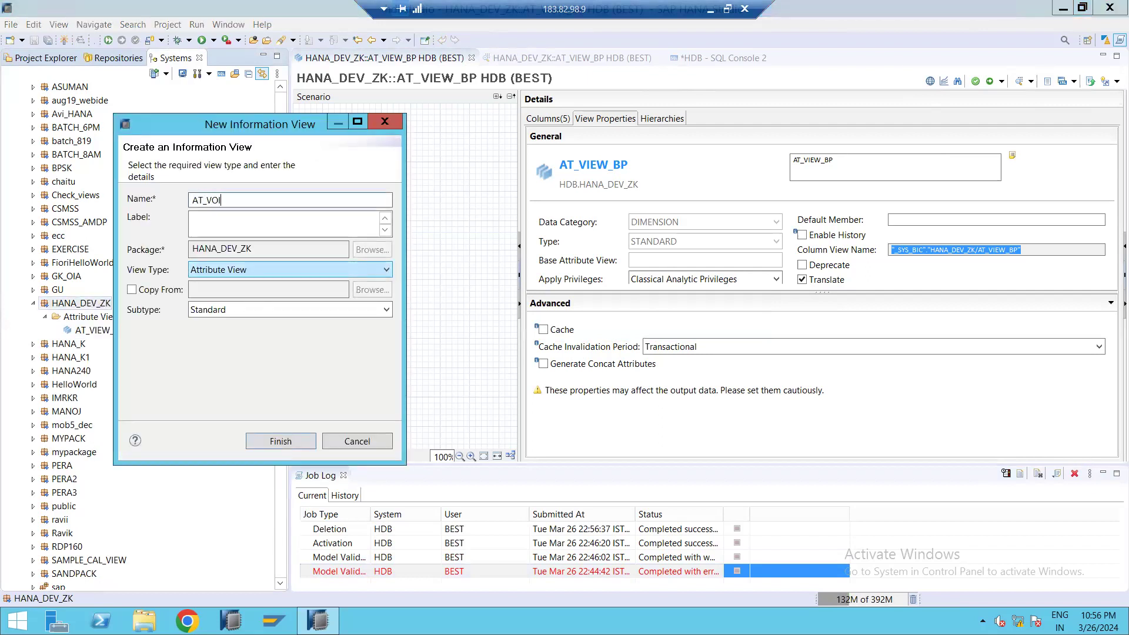
pyautogui.press('BackSpace')
pyautogui.press('BackSpace')
pyautogui.press('BackSpace')
pyautogui.press('BackSpace')
pyautogui.write('IEW_')
pyautogui.write('PD')
pyautogui.click(260, 223)
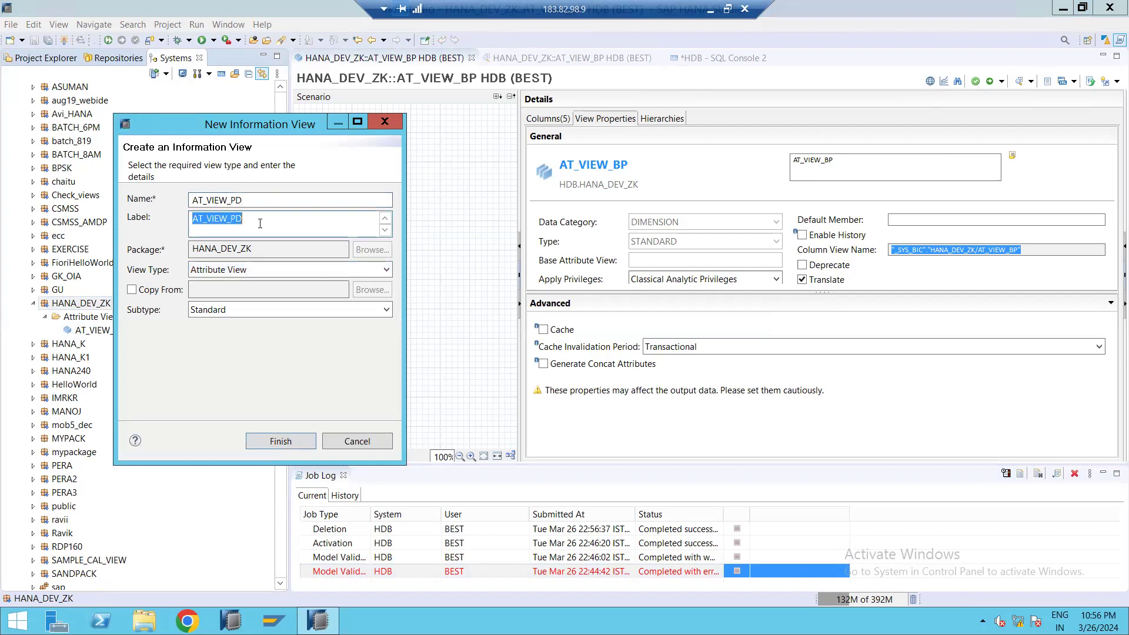
pyautogui.click(285, 441)
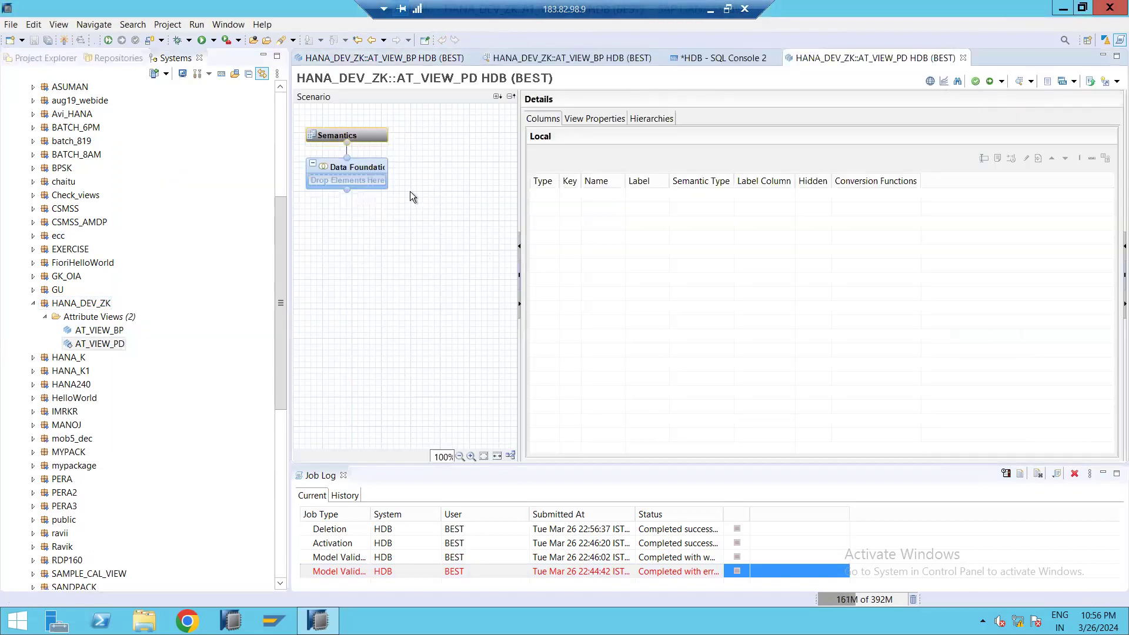
# Step: Add the SNWD_PD table from schema SAPABAP1 to the Data Foundation of AT_VIEW_PD
pyautogui.moveTo(344, 172)
pyautogui.click(398, 164)
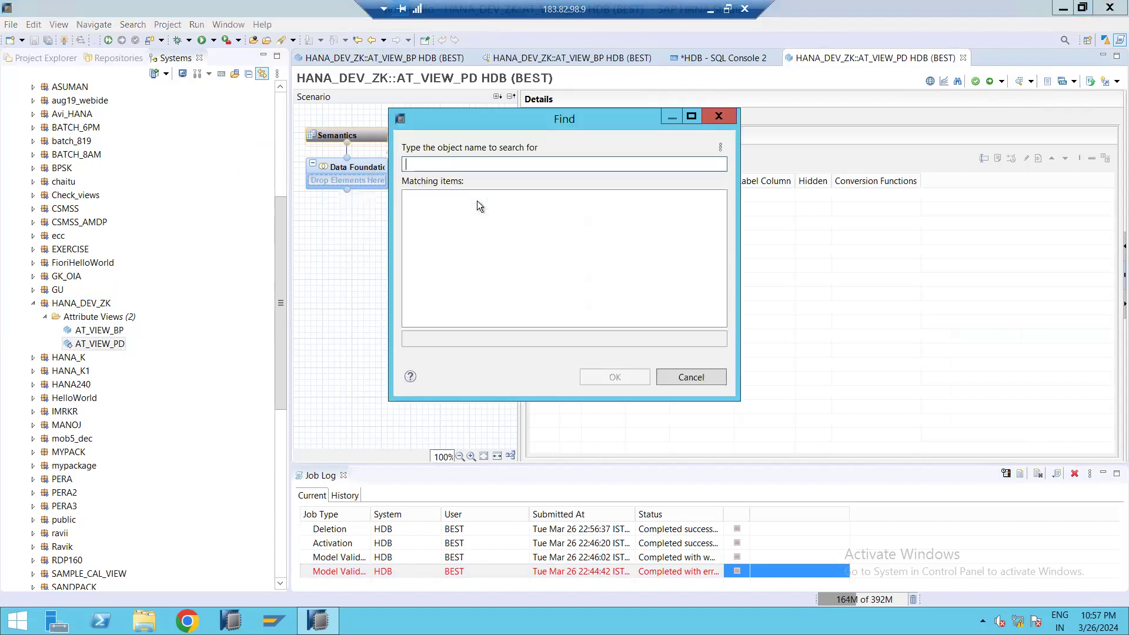
pyautogui.write('snwd_pd')
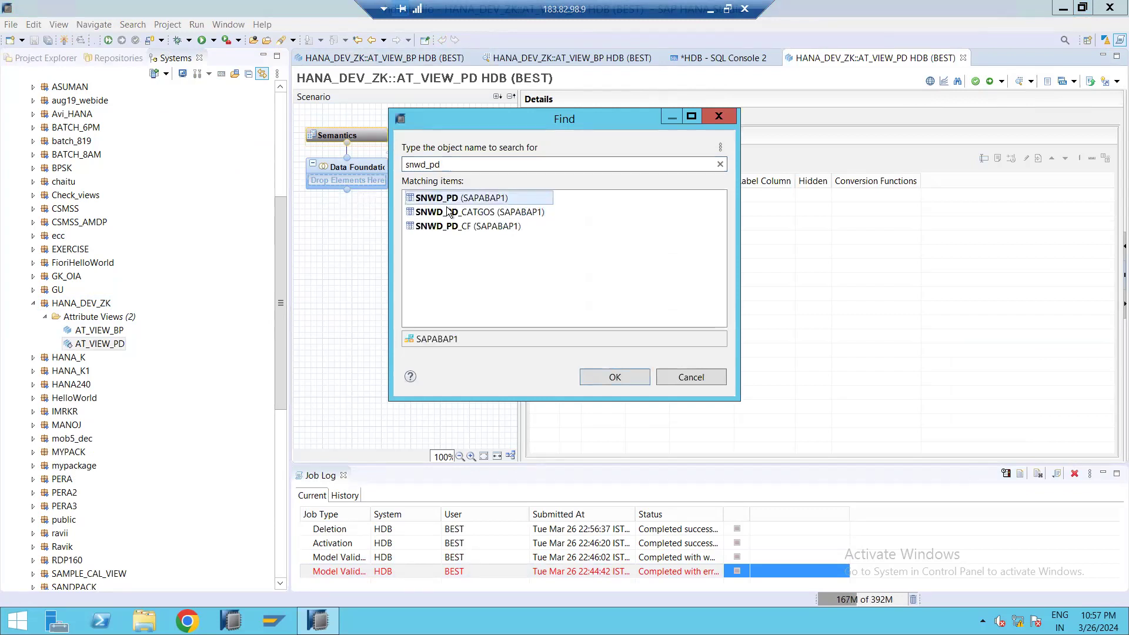
pyautogui.click(585, 377)
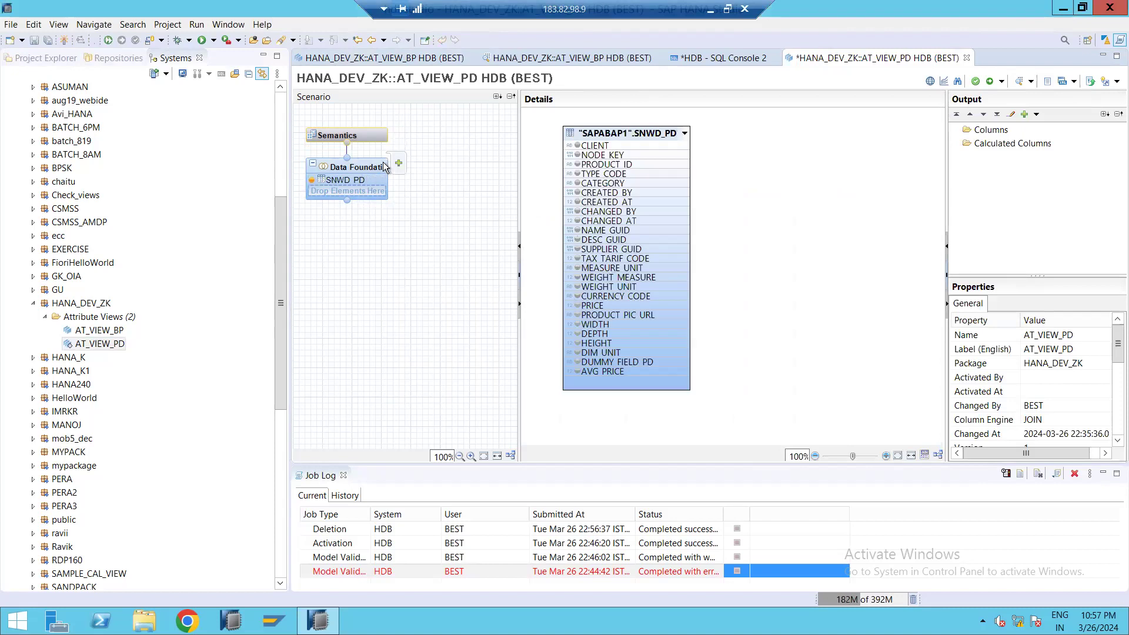
# Step: Add the SNWD_TEXTS table from schema SAPABAP1 to the Data Foundation of AT_VIEW_PD
pyautogui.click(398, 167)
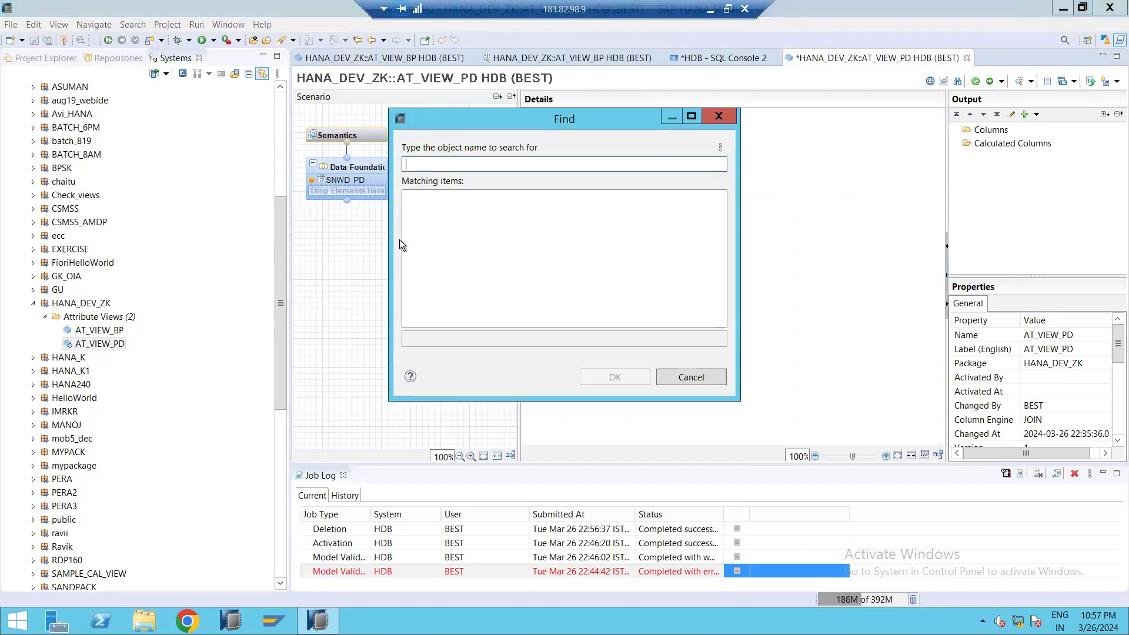
pyautogui.write('snwd_text')
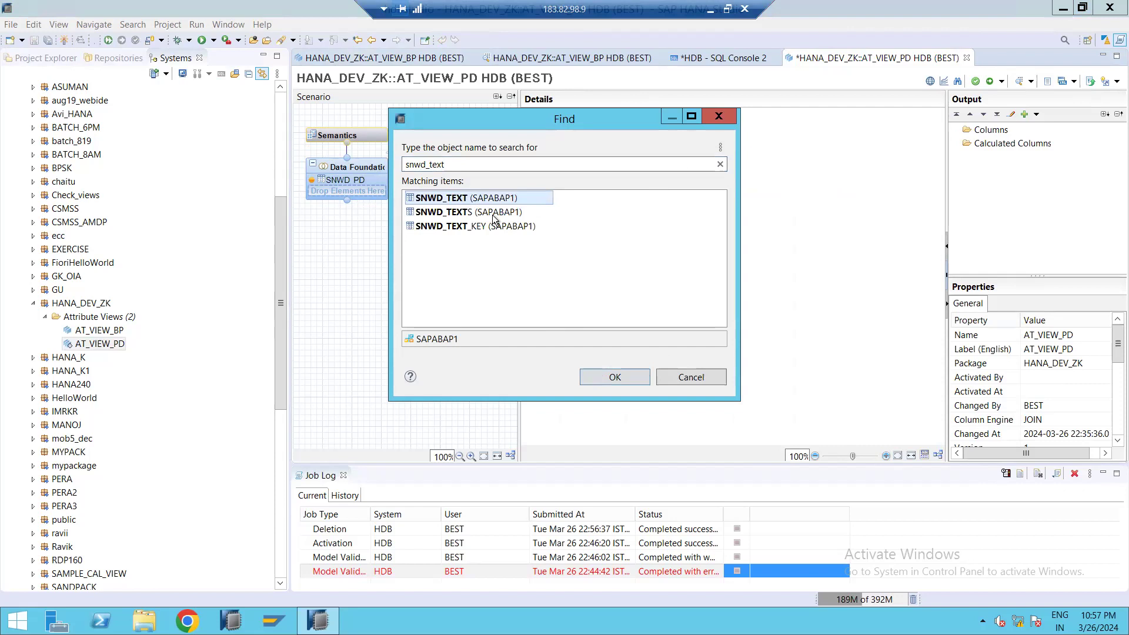
pyautogui.write('s')
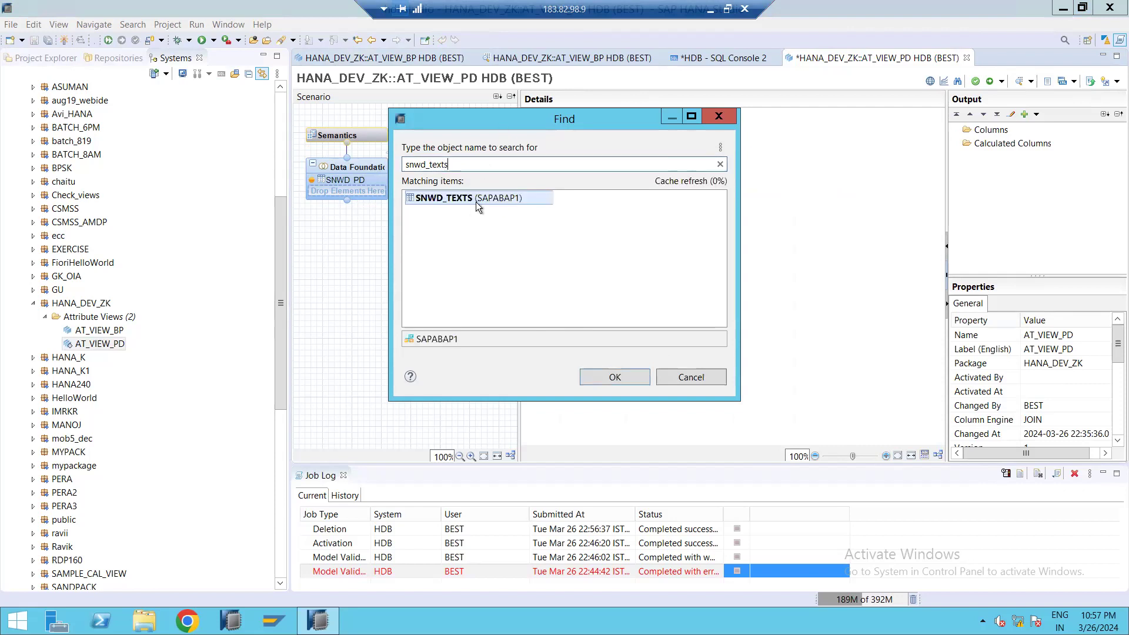
pyautogui.click(600, 376)
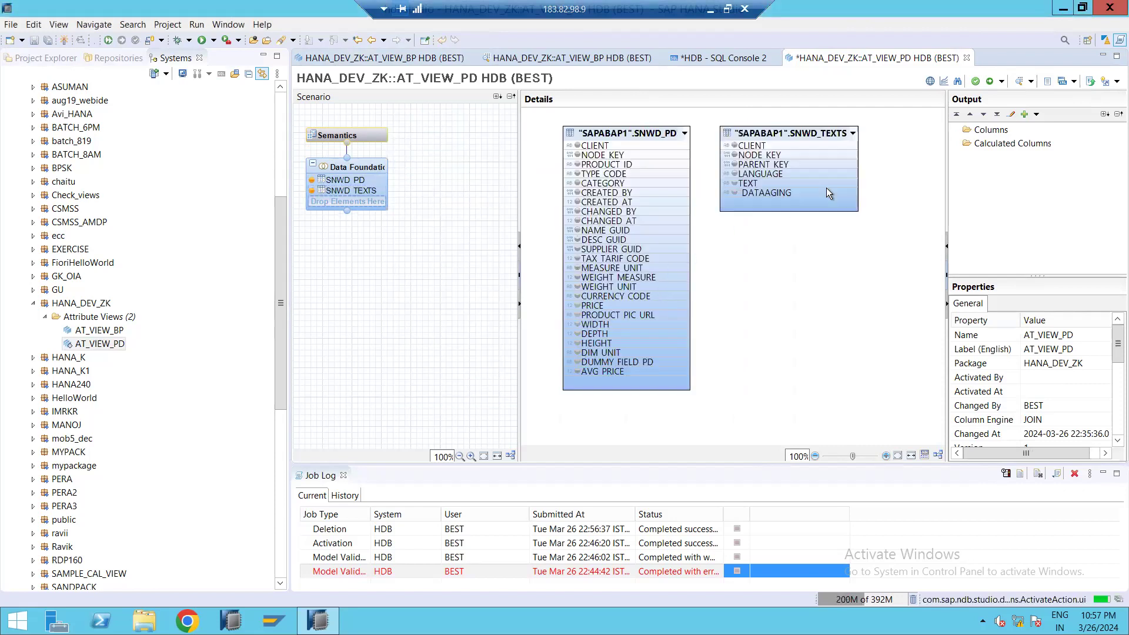
# Step: Join SNWD_PD to SNWD_TEXTS by linking CLIENT to CLIENT and DESC_GUID to NODE_KEY
pyautogui.moveTo(828, 145); pyautogui.dragTo(844, 154)
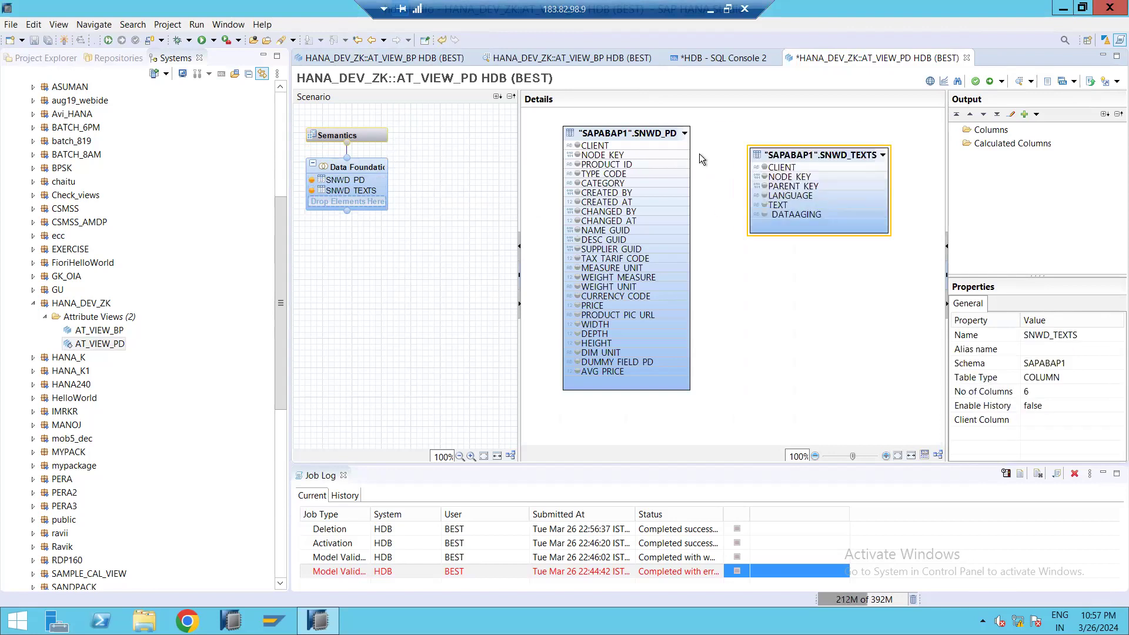
pyautogui.moveTo(687, 147); pyautogui.dragTo(765, 168)
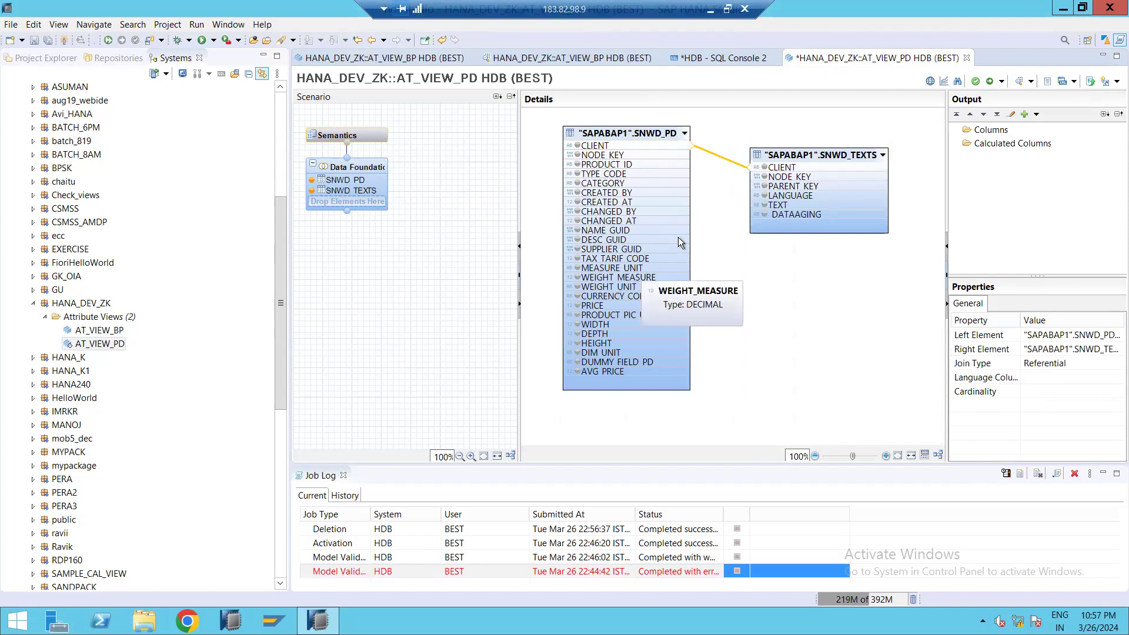
pyautogui.moveTo(677, 239); pyautogui.dragTo(756, 177)
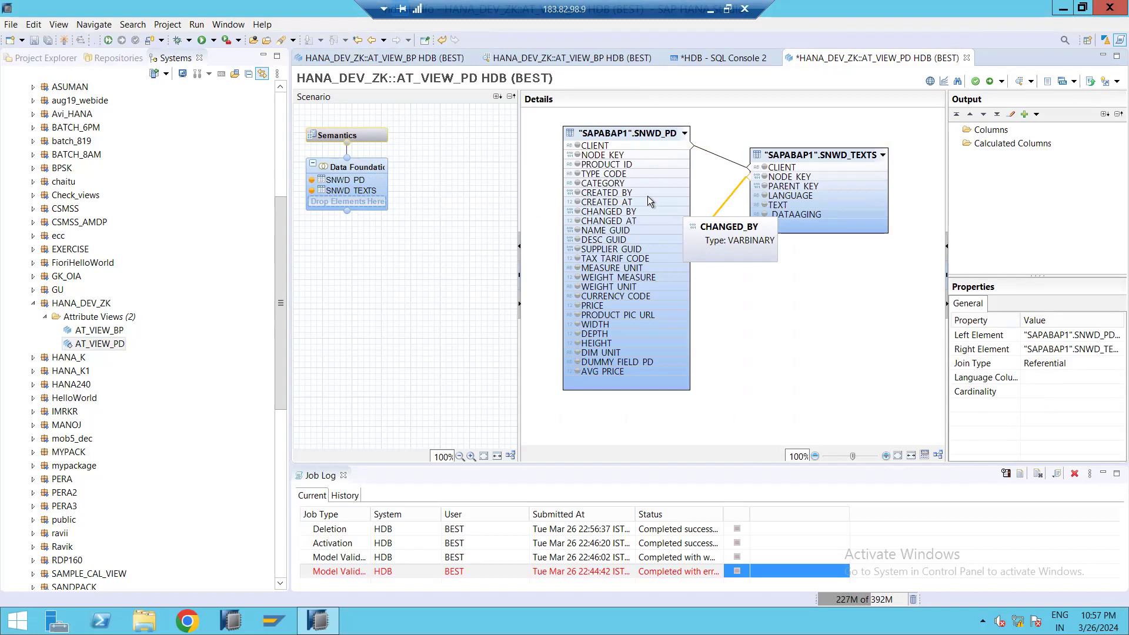
pyautogui.click(820, 220)
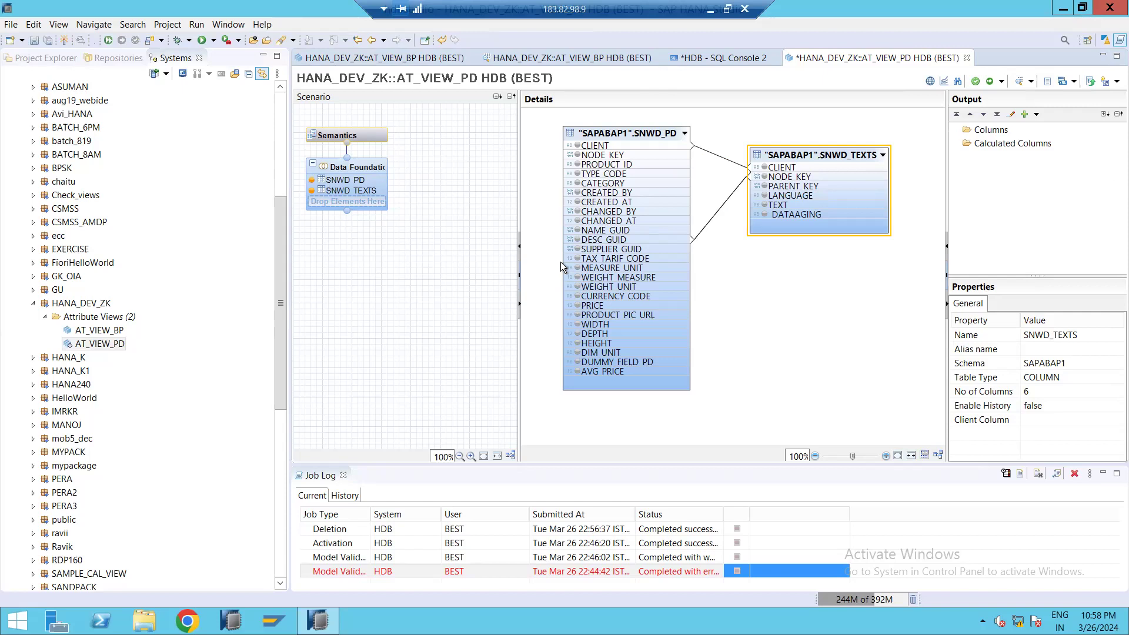
# Step: Change the join between SNWD_PD and SNWD_TEXTS to a Text Join with LANGUAGE as the language column
pyautogui.click(732, 209)
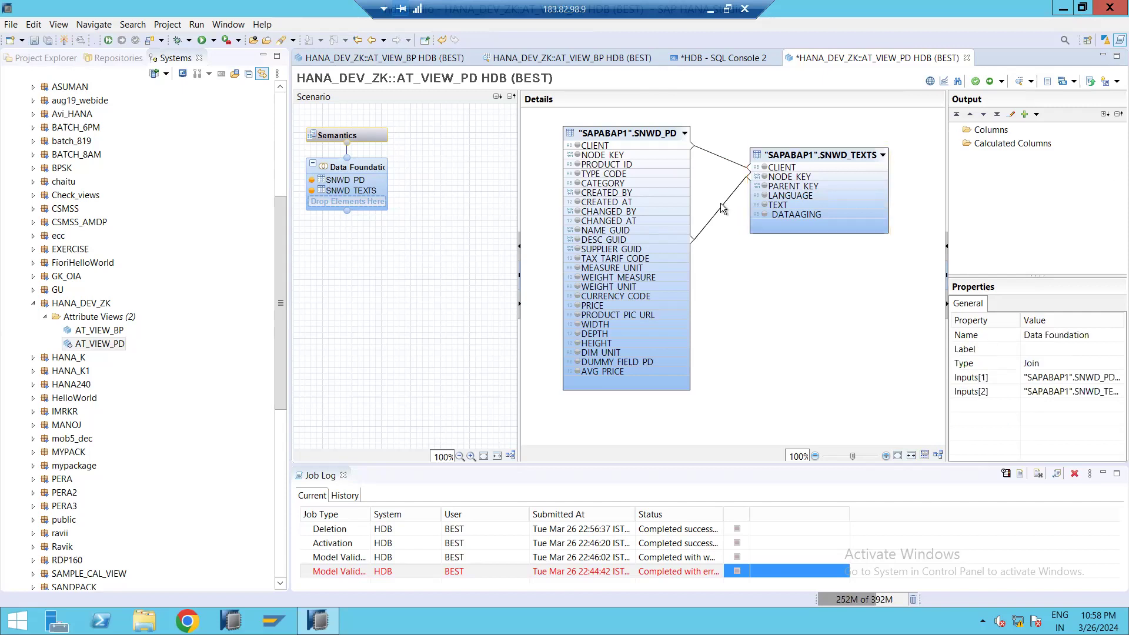
pyautogui.click(703, 229)
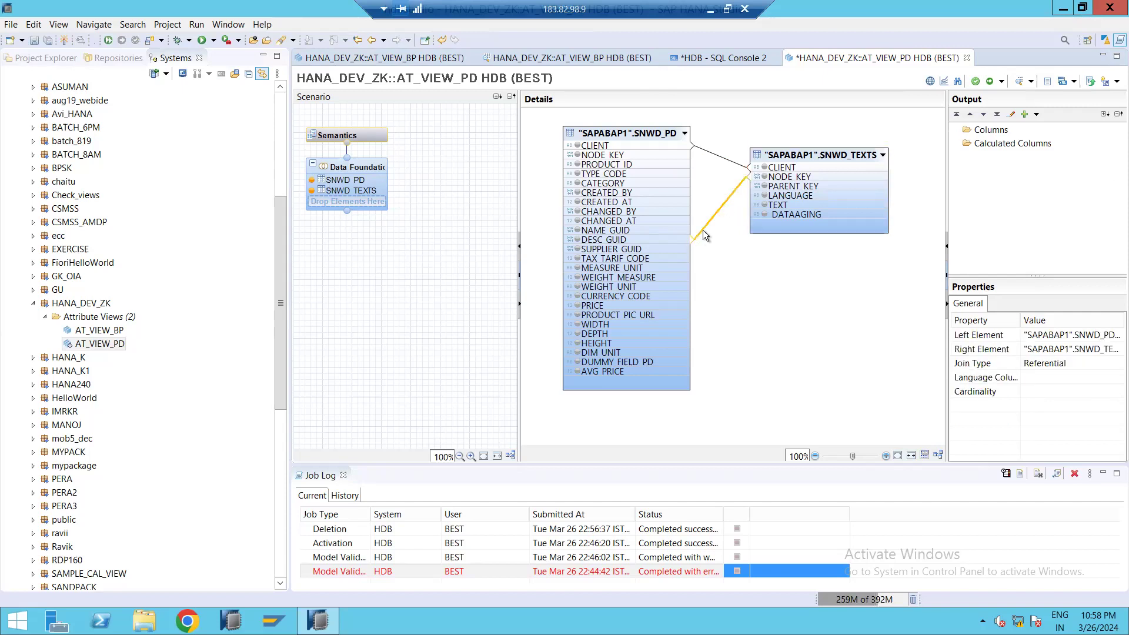
pyautogui.doubleClick(703, 231)
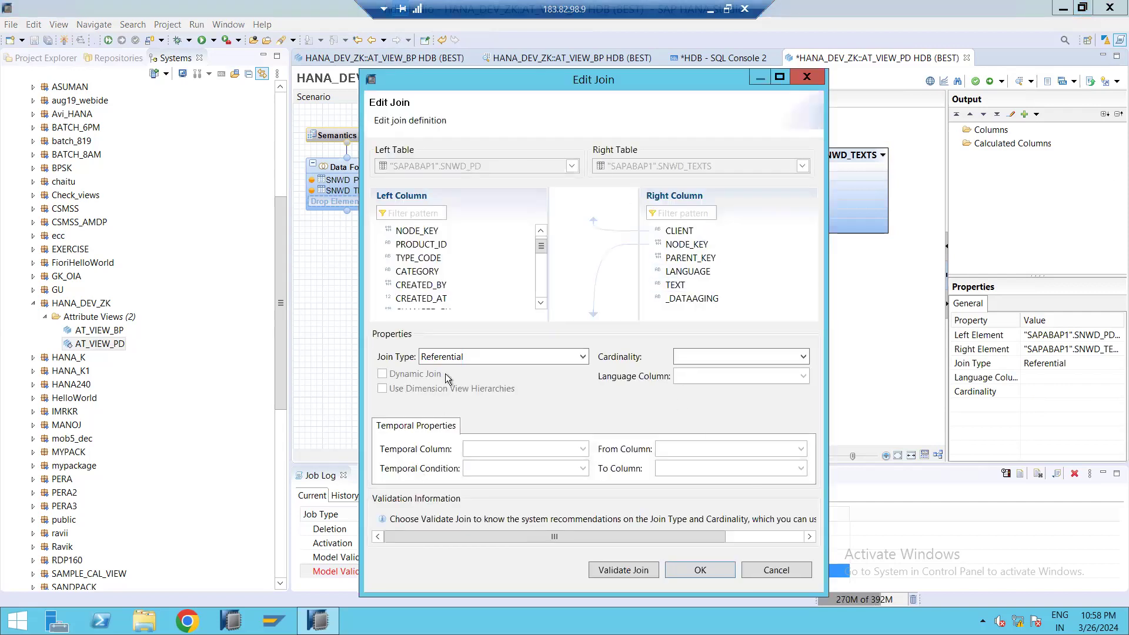
pyautogui.click(474, 354)
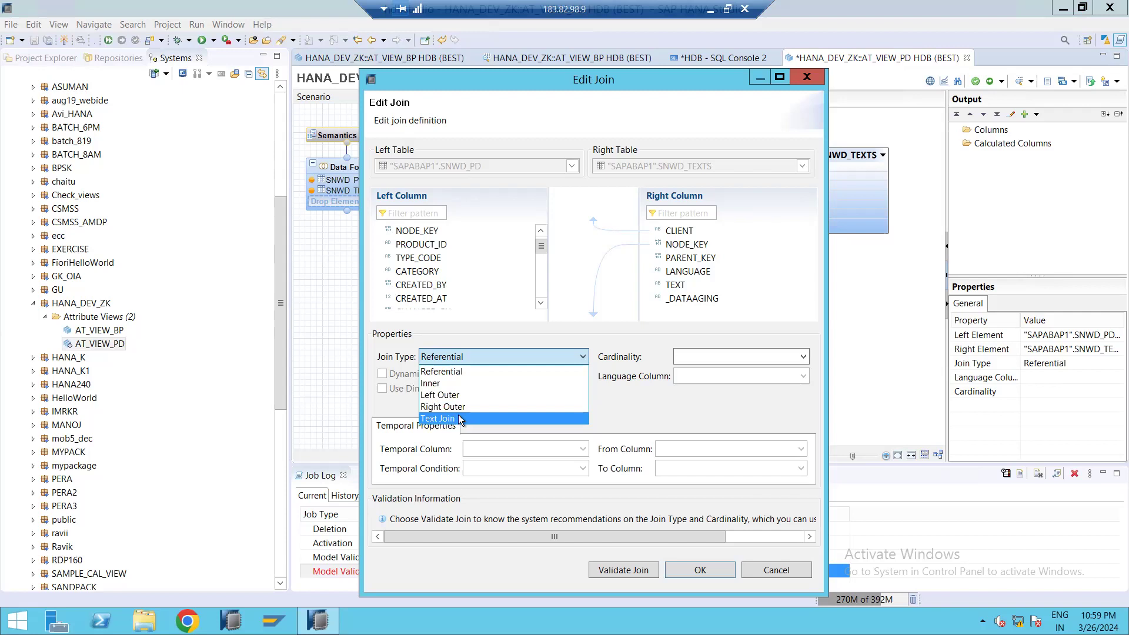
pyautogui.press('Escape')
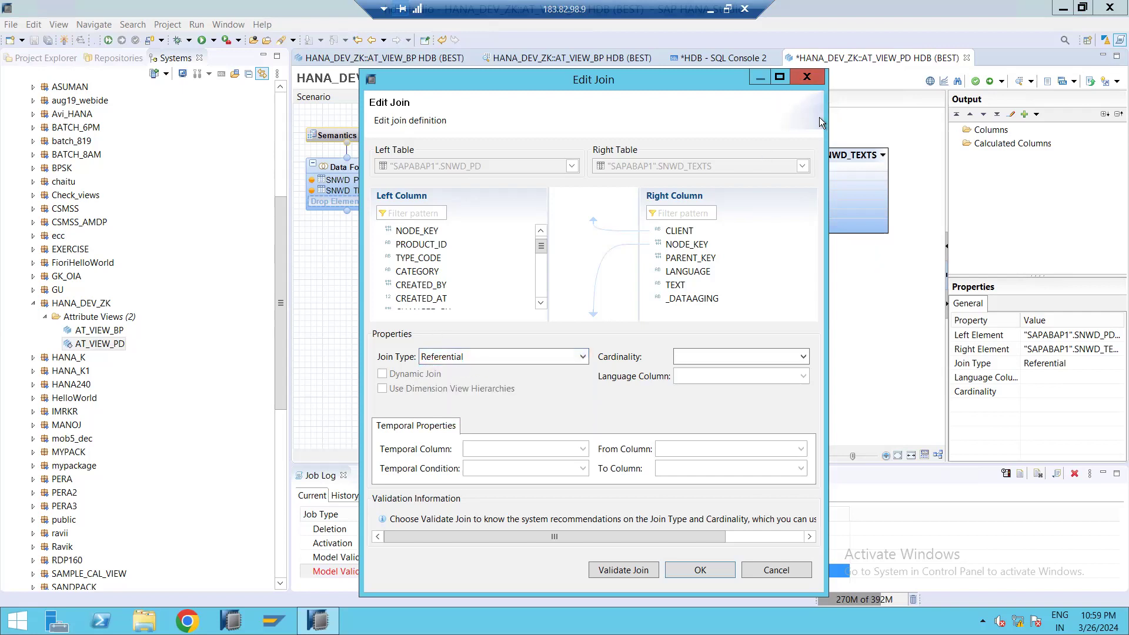
pyautogui.click(442, 360)
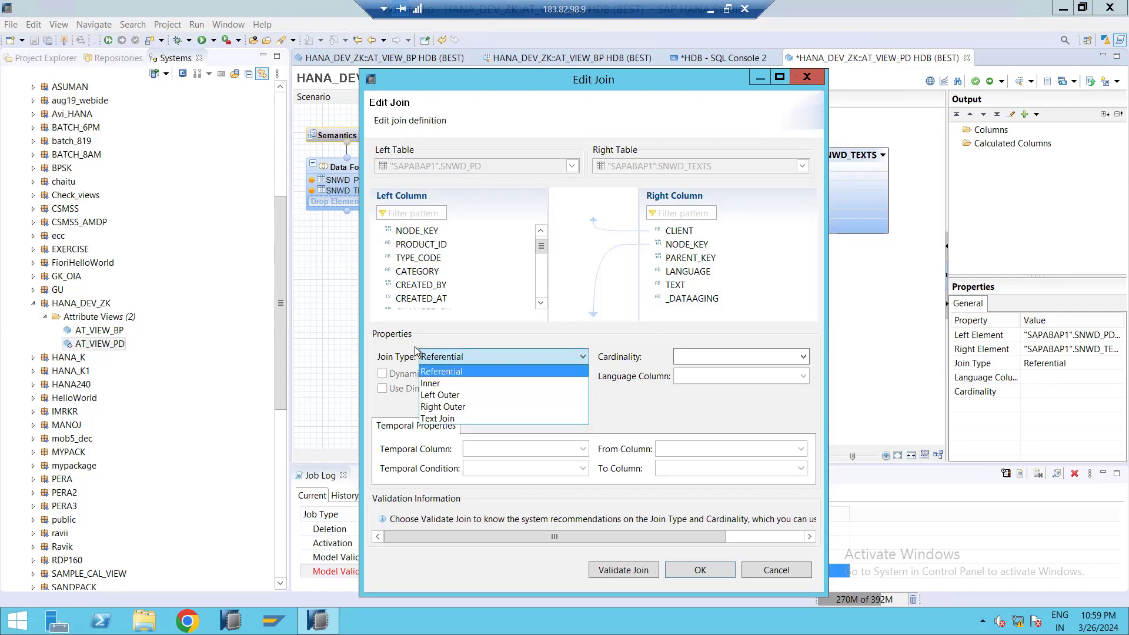
pyautogui.click(435, 419)
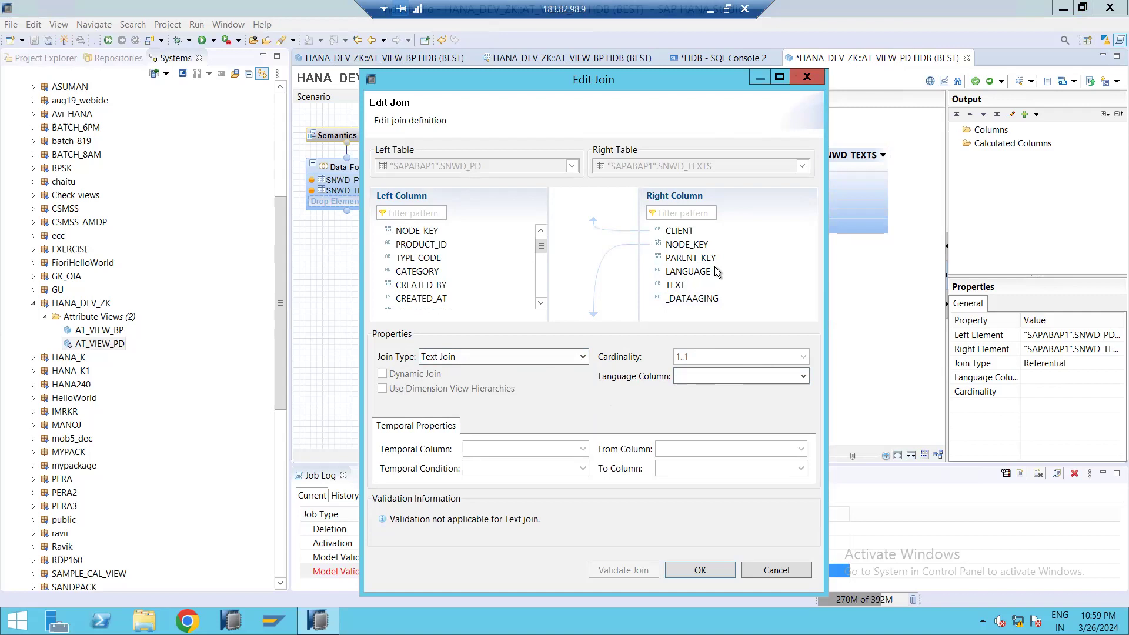
pyautogui.click(703, 574)
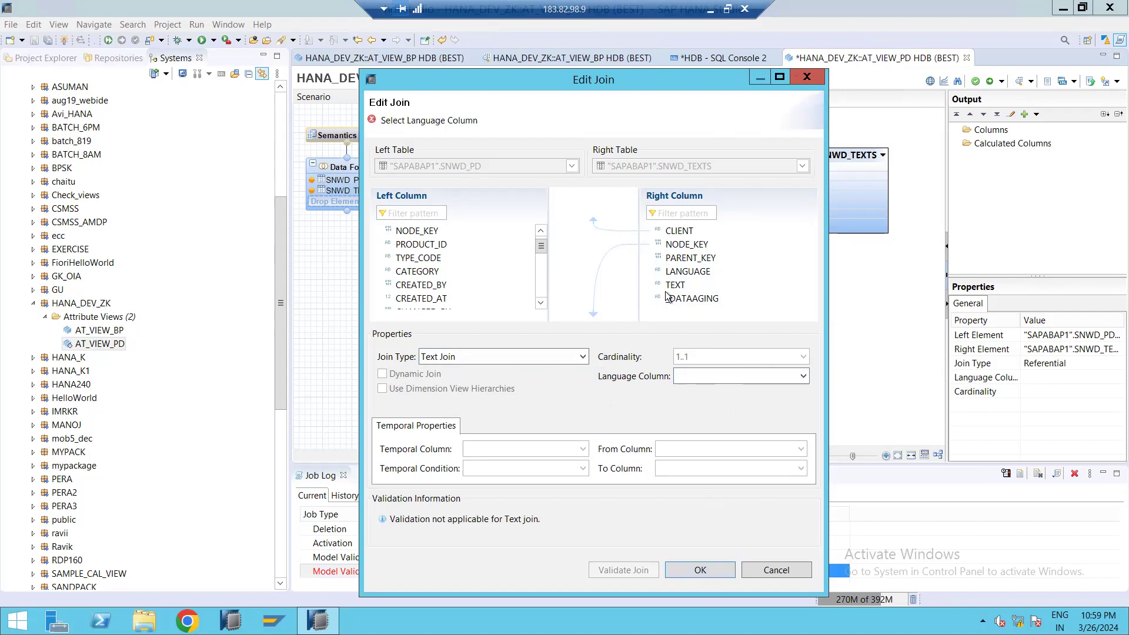
pyautogui.click(699, 275)
pyautogui.click(736, 377)
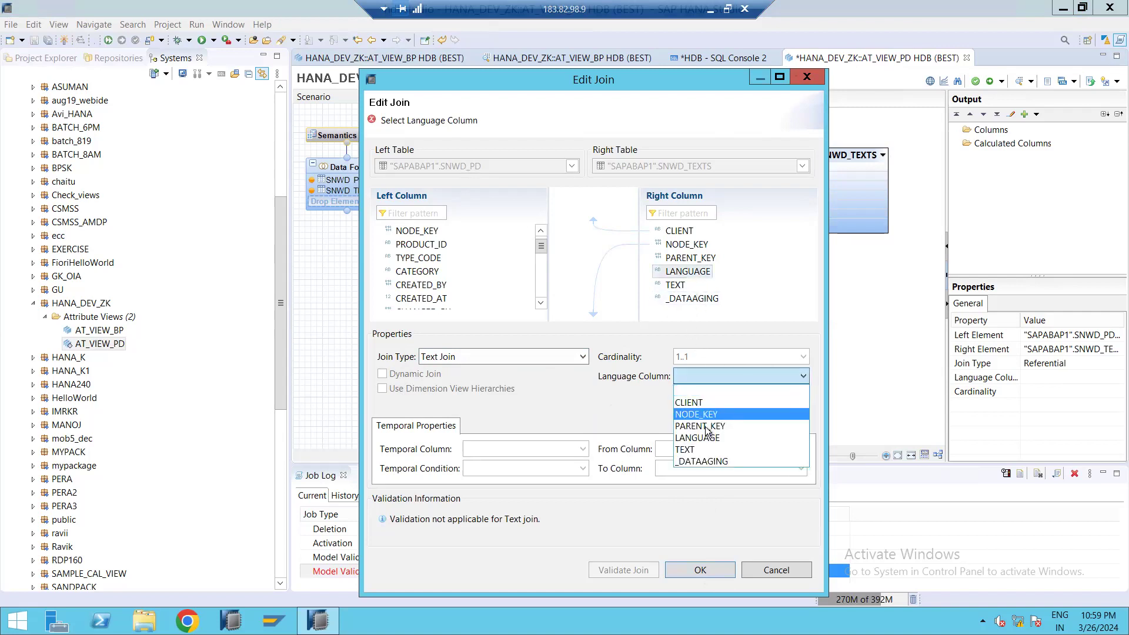
pyautogui.click(711, 440)
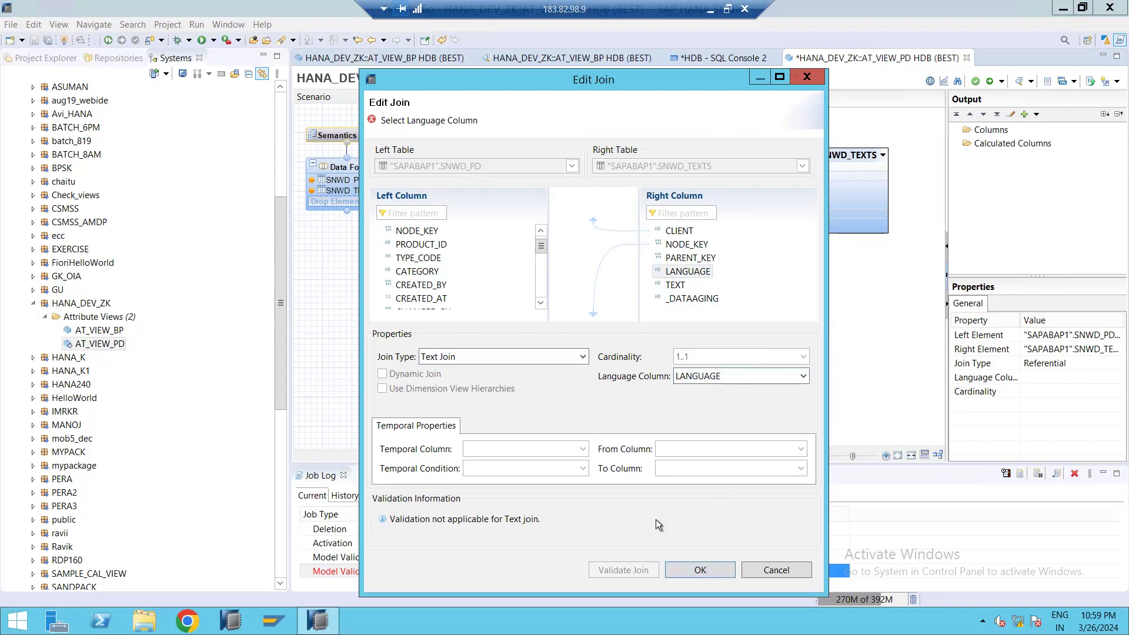
pyautogui.click(681, 569)
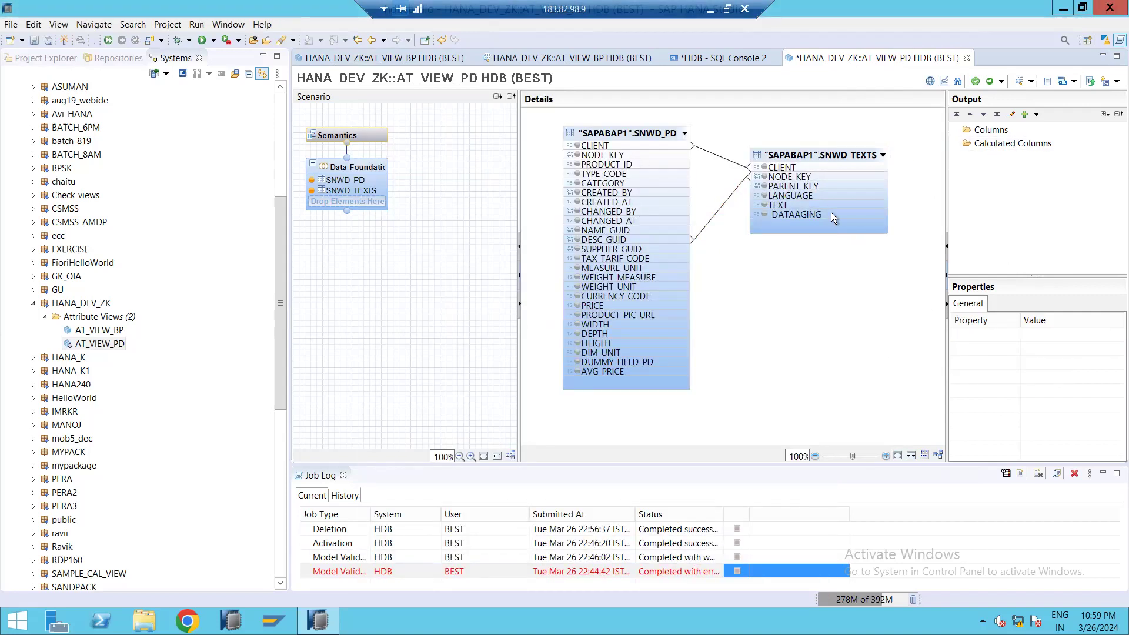
# Step: Add NODE_KEY and DESC_GUID from SNWD_PD and PARENT_KEY from SNWD_TEXTS to the output
pyautogui.rightClick(637, 155)
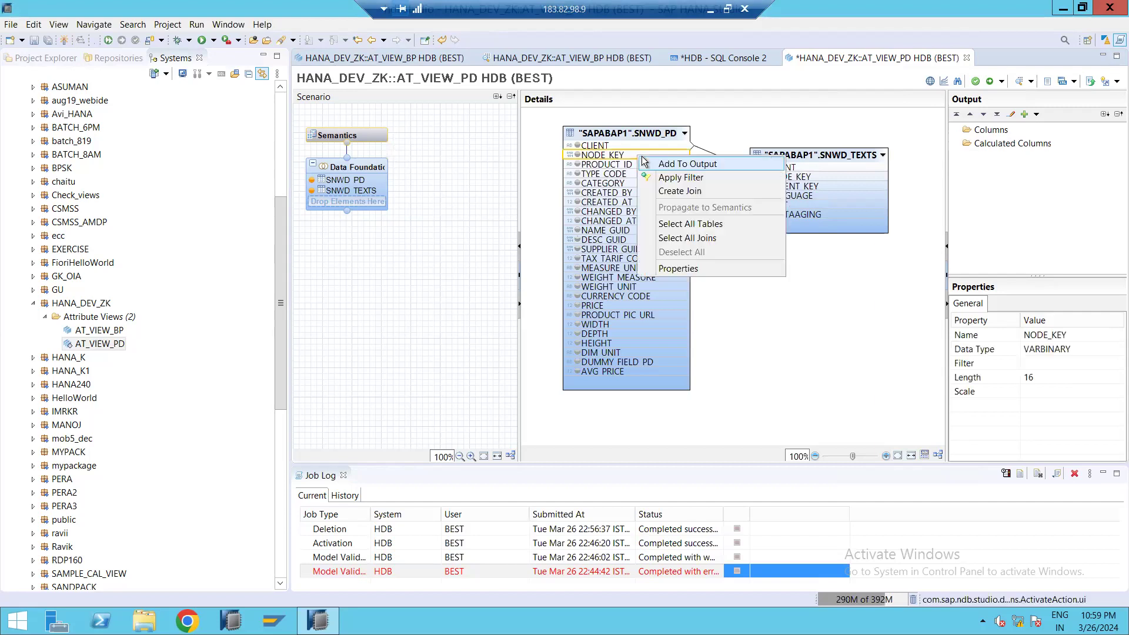
pyautogui.click(653, 163)
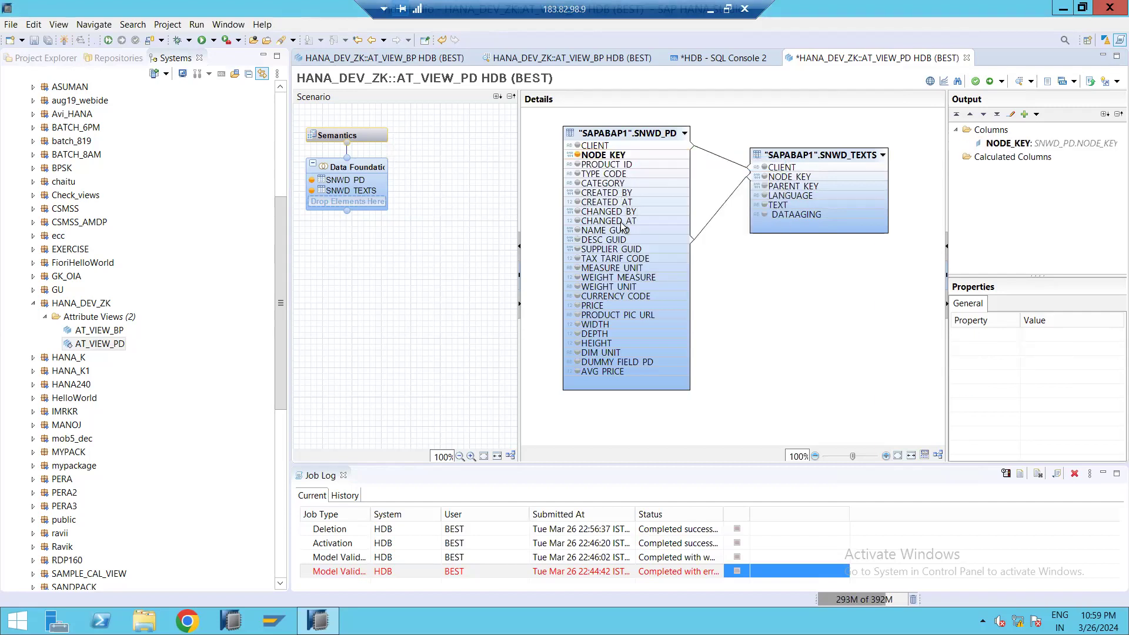
pyautogui.rightClick(643, 239)
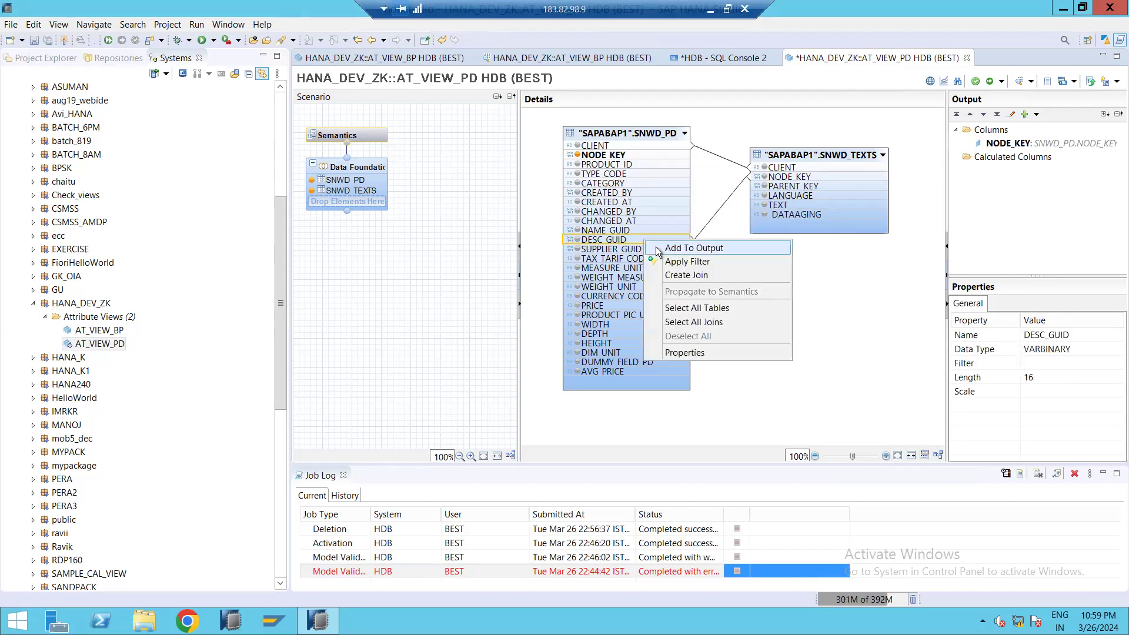
pyautogui.click(668, 249)
pyautogui.rightClick(791, 189)
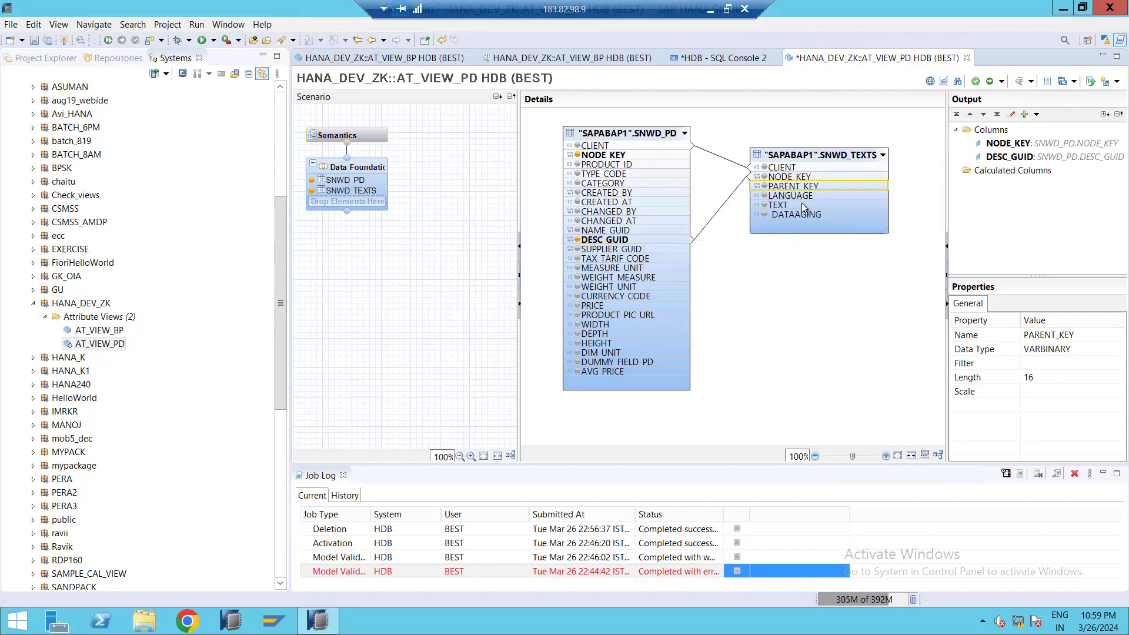
pyautogui.click(835, 196)
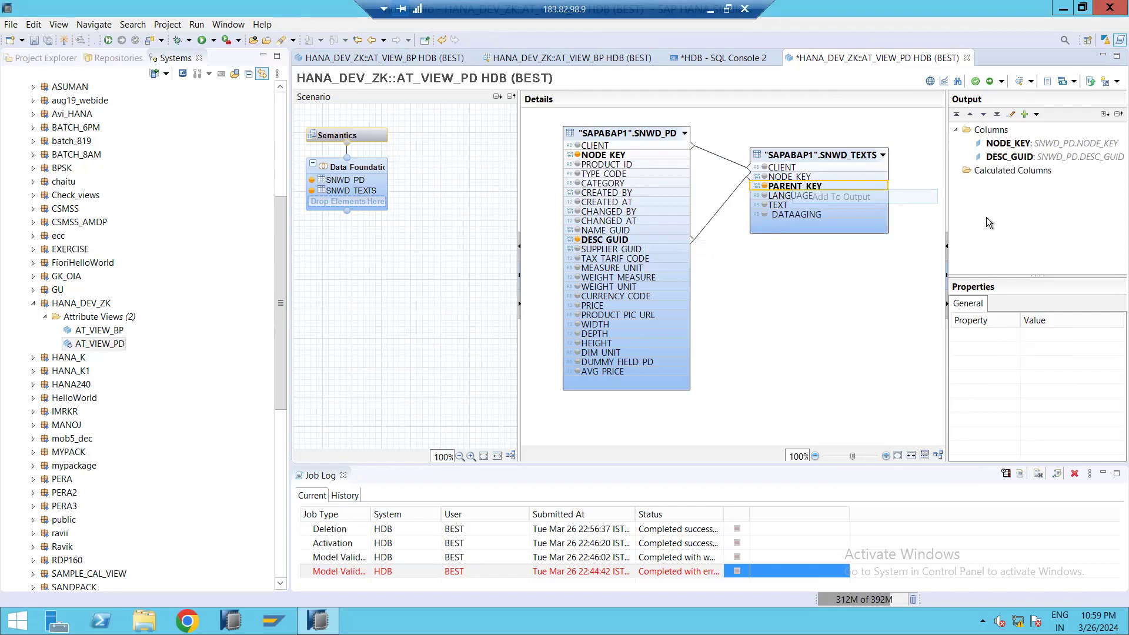
# Step: Set the Key property of the NODE_KEY output column to True
pyautogui.doubleClick(1008, 143)
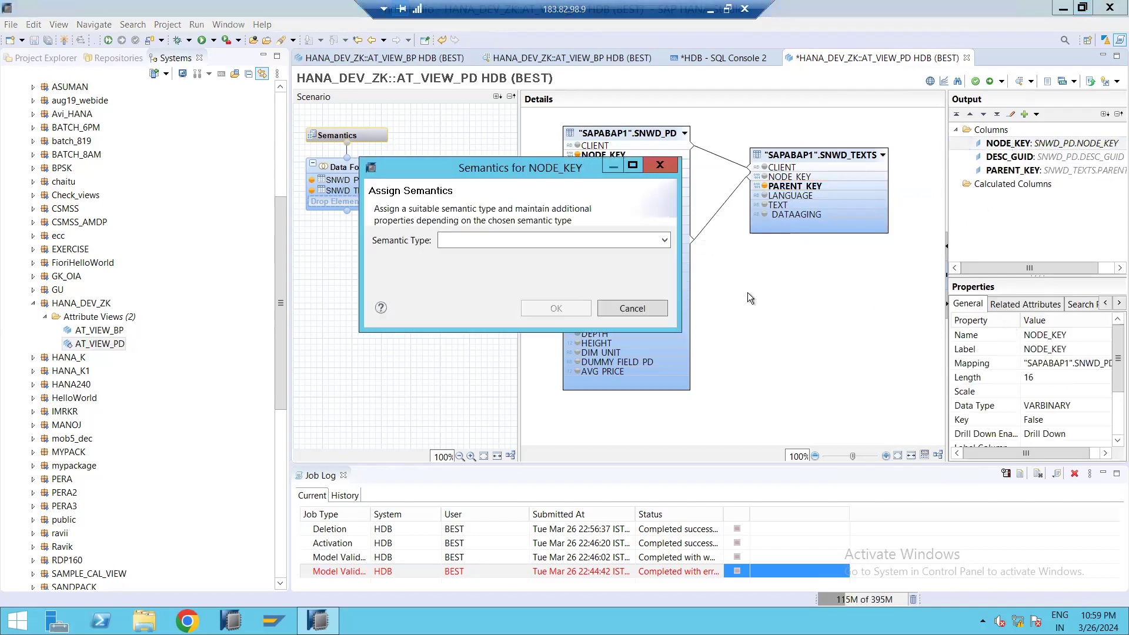
pyautogui.click(638, 309)
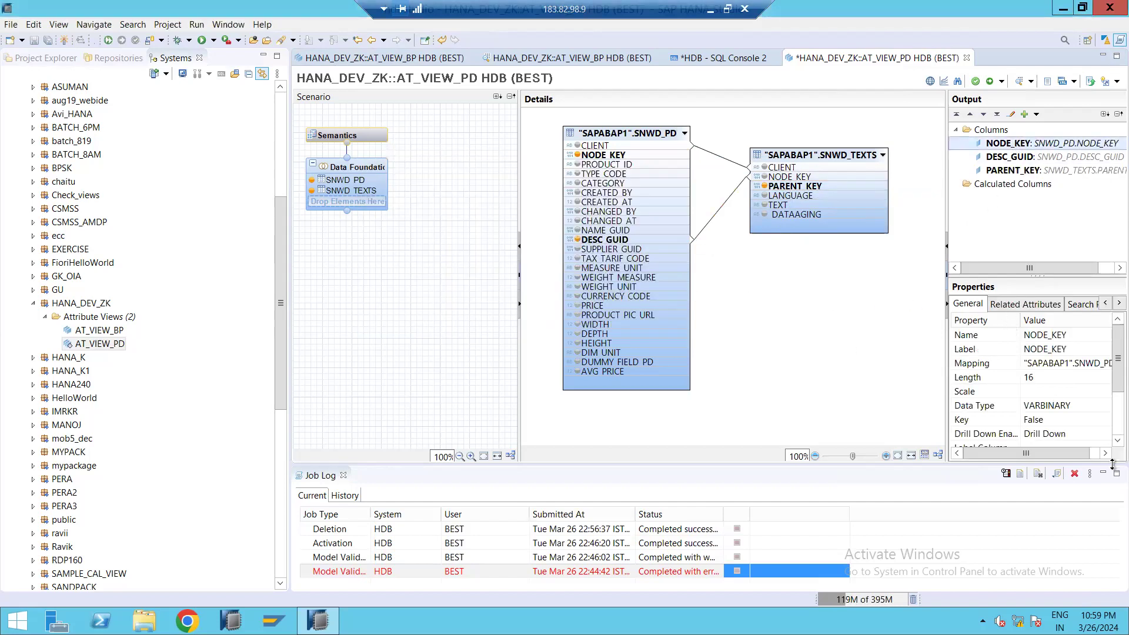
pyautogui.click(1071, 405)
pyautogui.click(1071, 419)
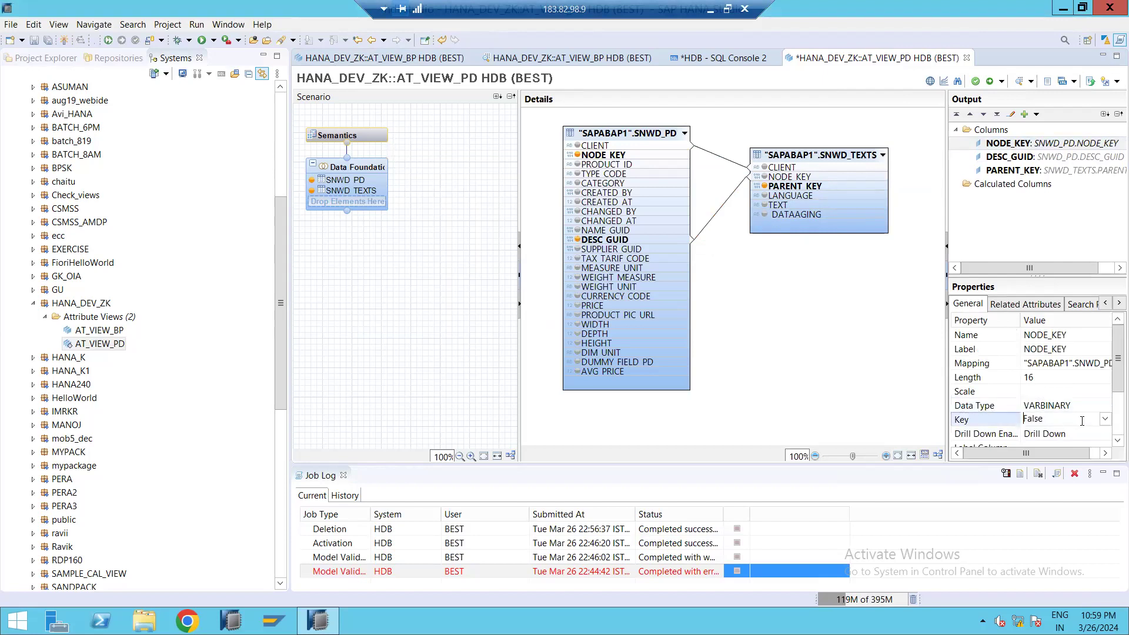
pyautogui.click(1063, 433)
# Step: Save, validate and activate the AT_VIEW_PD attribute view
pyautogui.click(989, 82)
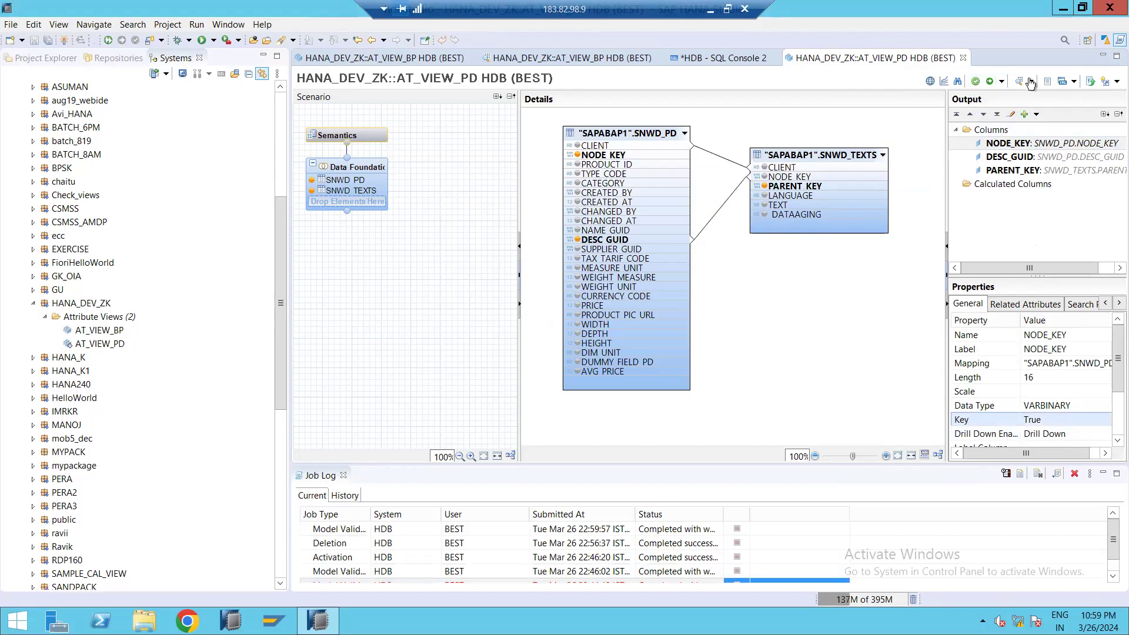
pyautogui.click(991, 82)
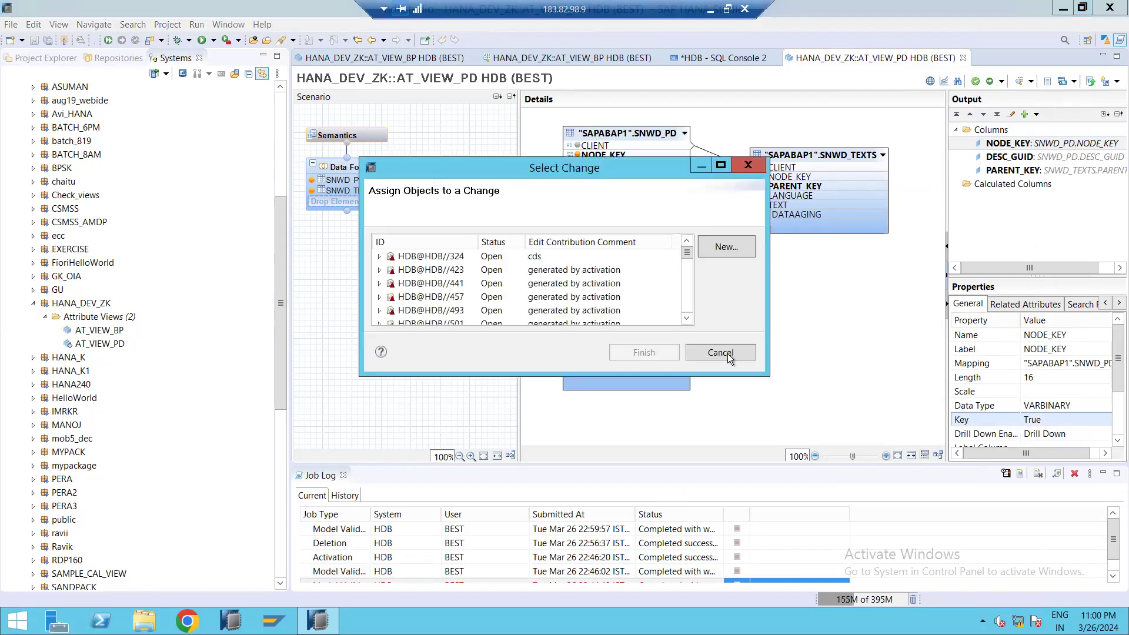
pyautogui.click(727, 353)
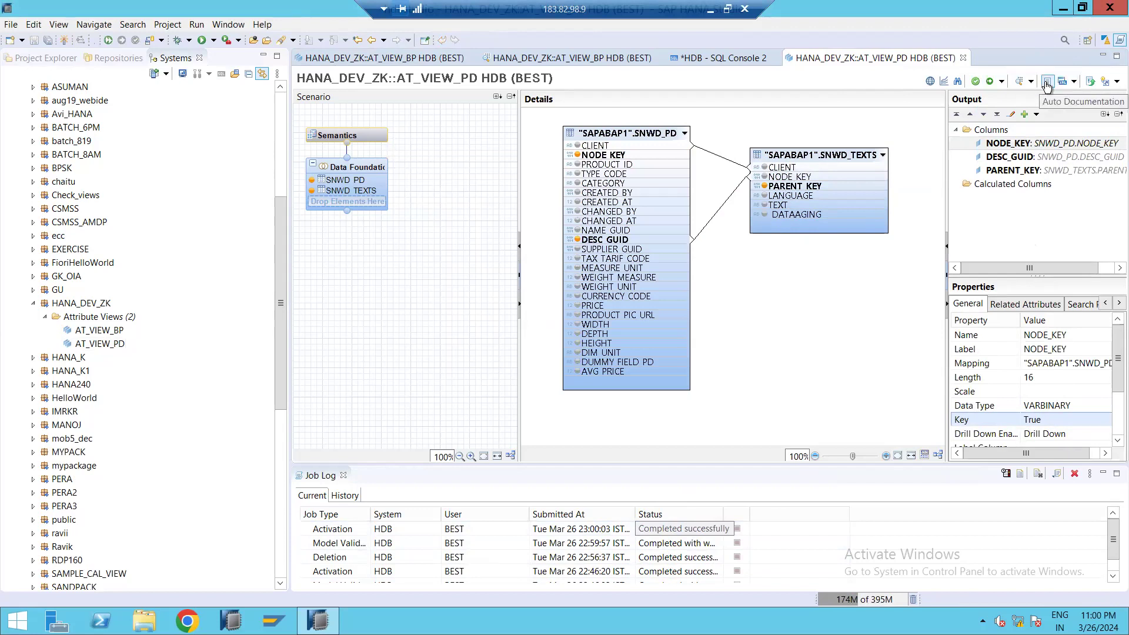
# Step: Open the data preview of AT_VIEW_PD and examine its raw data, especially the PARENT_KEY column
pyautogui.click(1004, 81)
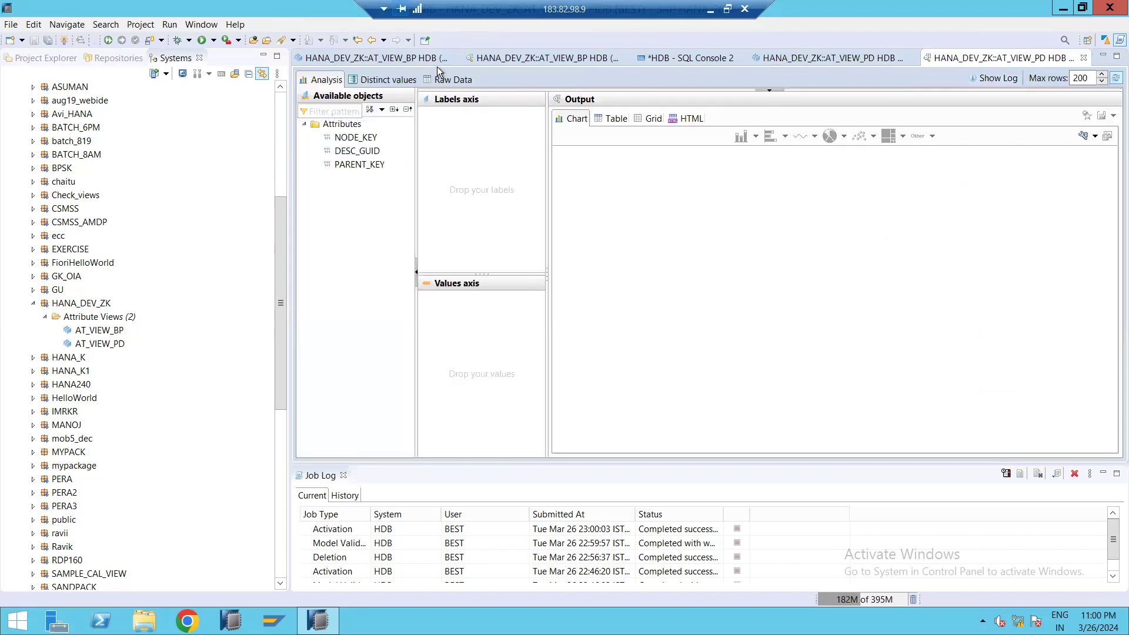
pyautogui.click(447, 79)
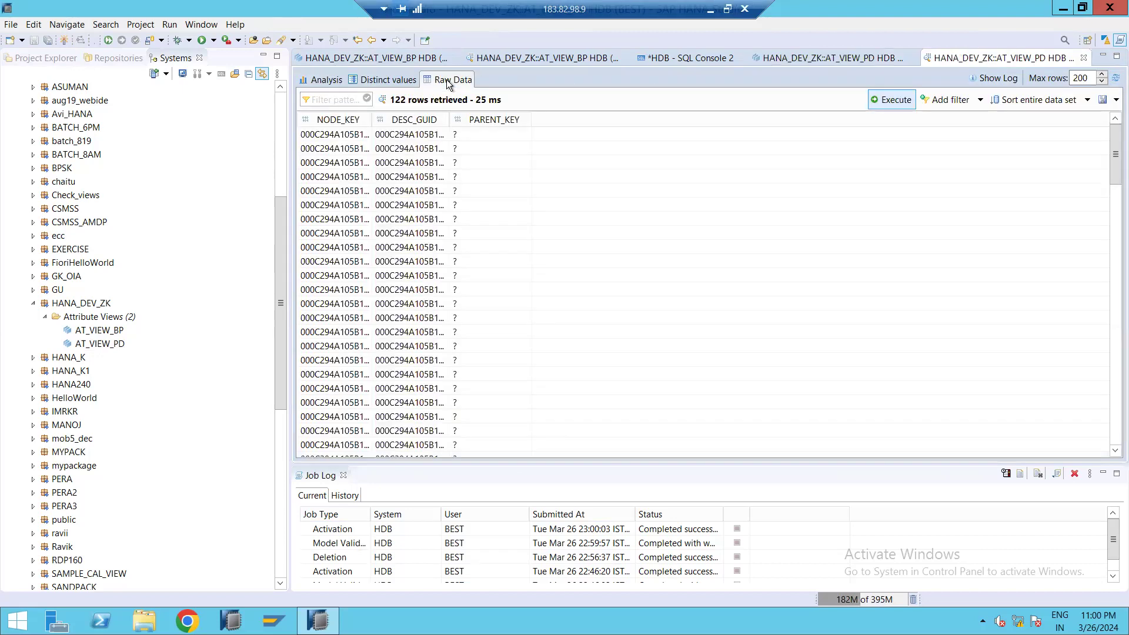
pyautogui.moveTo(532, 120); pyautogui.dragTo(781, 195)
pyautogui.click(478, 140)
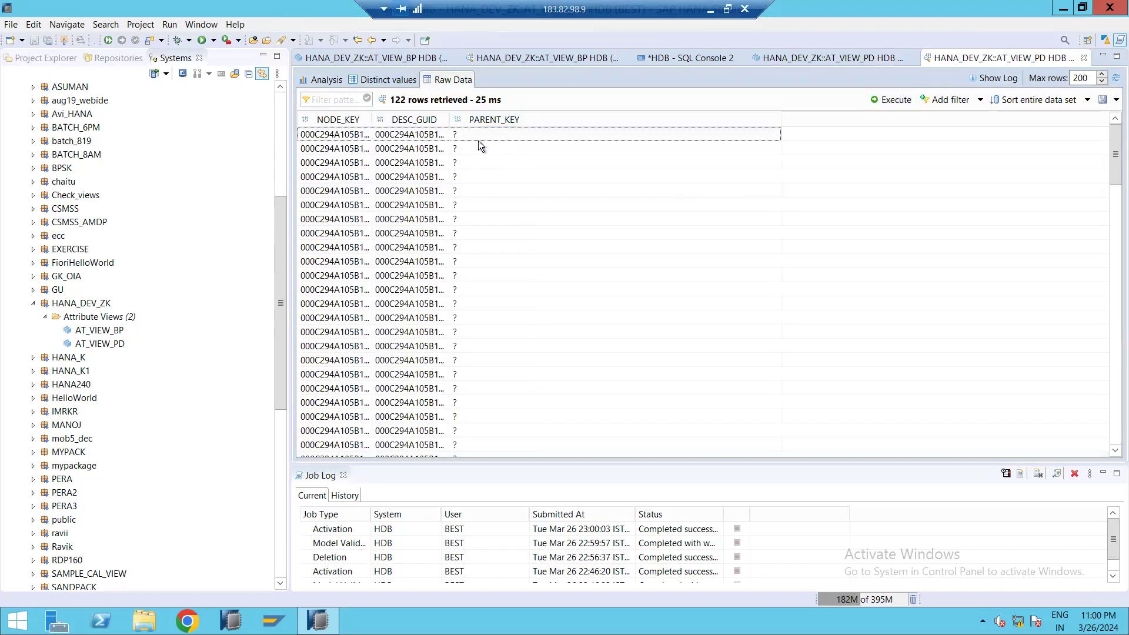
pyautogui.click(479, 142)
pyautogui.moveTo(535, 151); pyautogui.dragTo(712, 151)
# Step: Review the join type and language column of the DESC_GUID to NODE_KEY join in AT_VIEW_PD without changing it
pyautogui.click(829, 58)
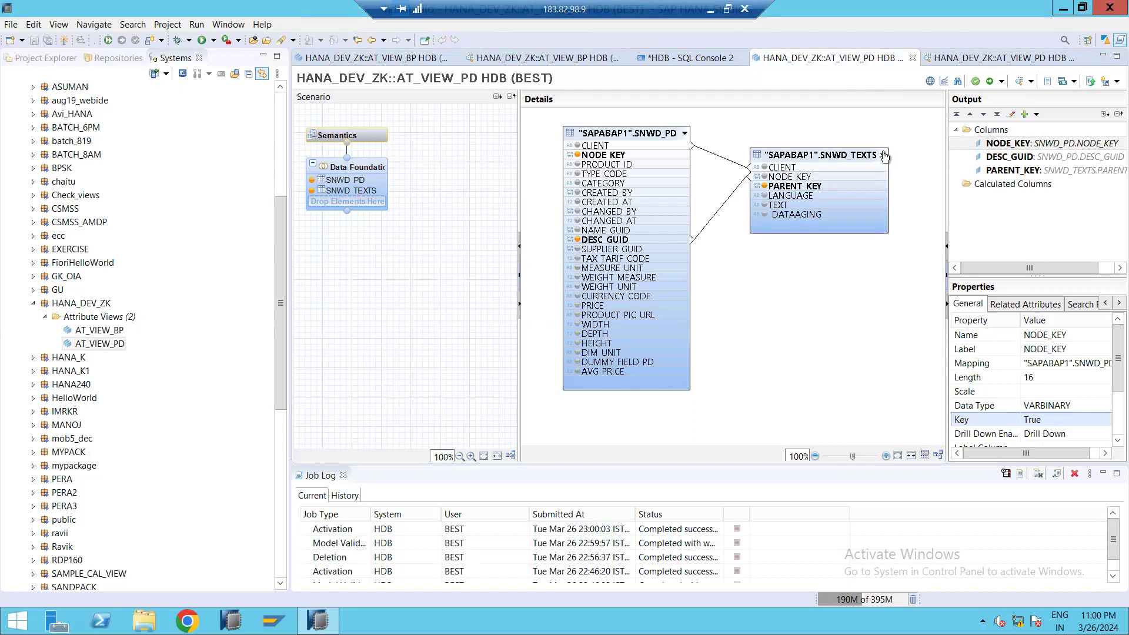
pyautogui.doubleClick(713, 219)
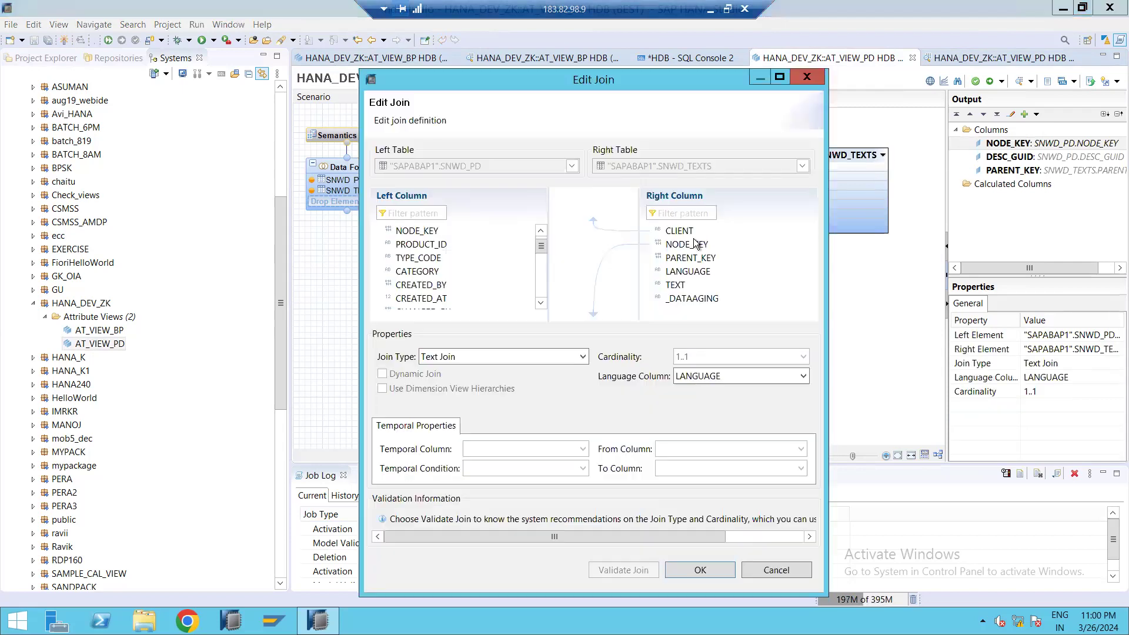
pyautogui.click(500, 358)
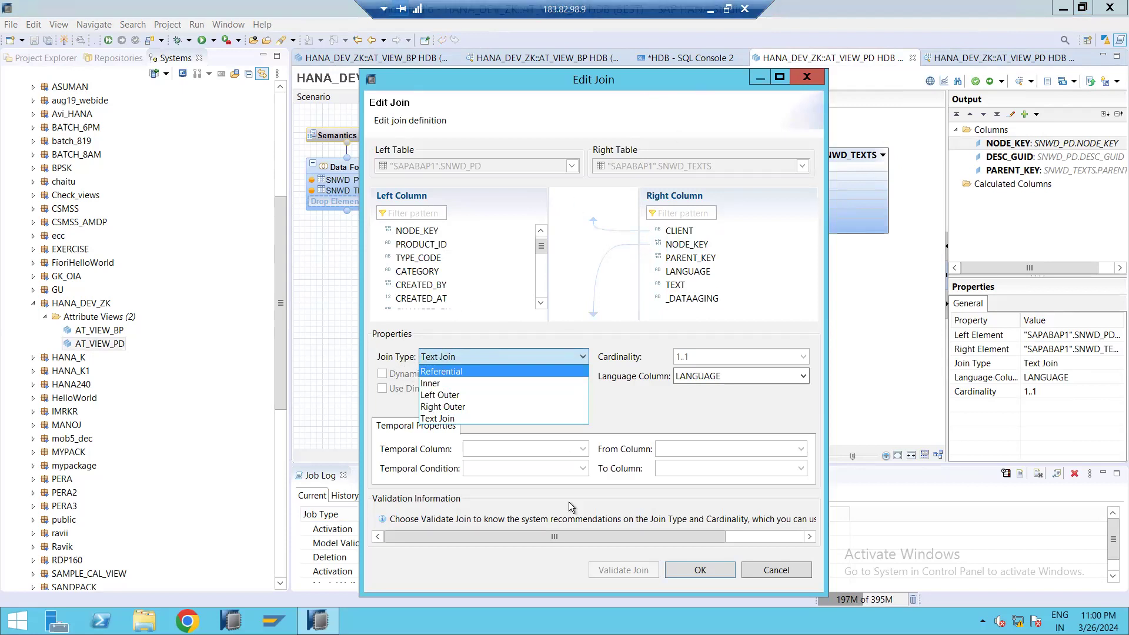
pyautogui.press('Down')
pyautogui.press('Down')
pyautogui.click(781, 569)
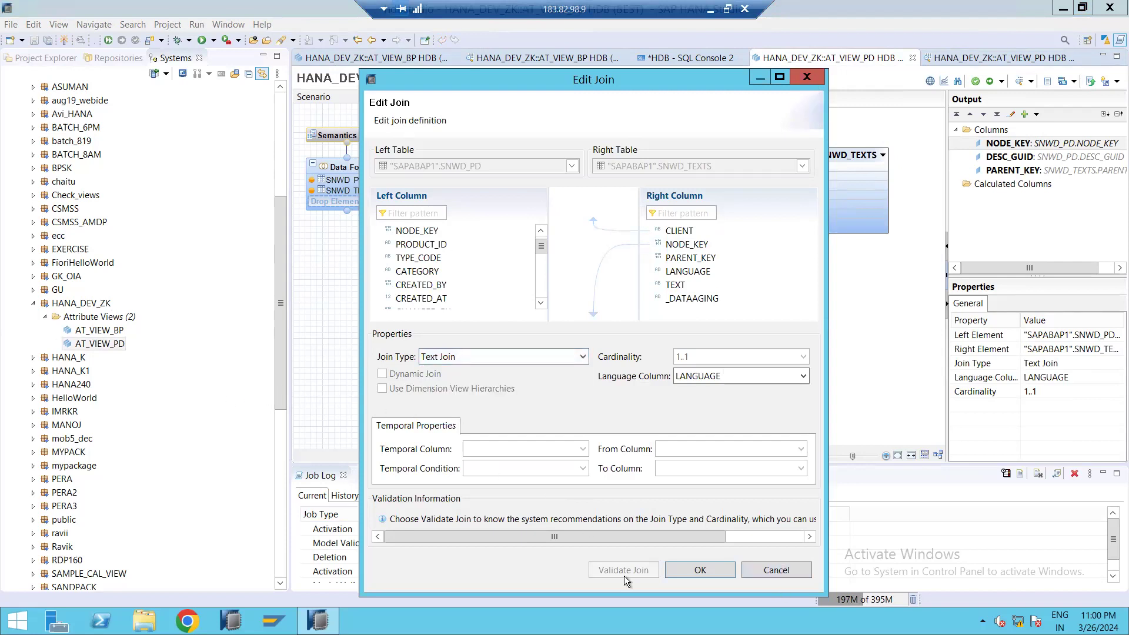
pyautogui.click(775, 569)
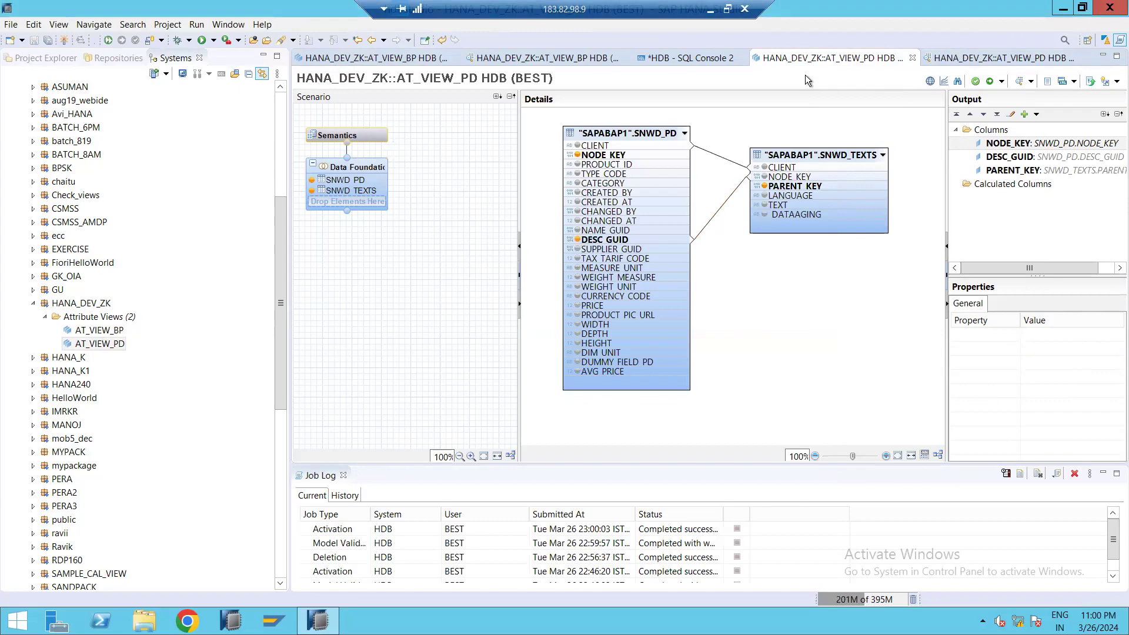